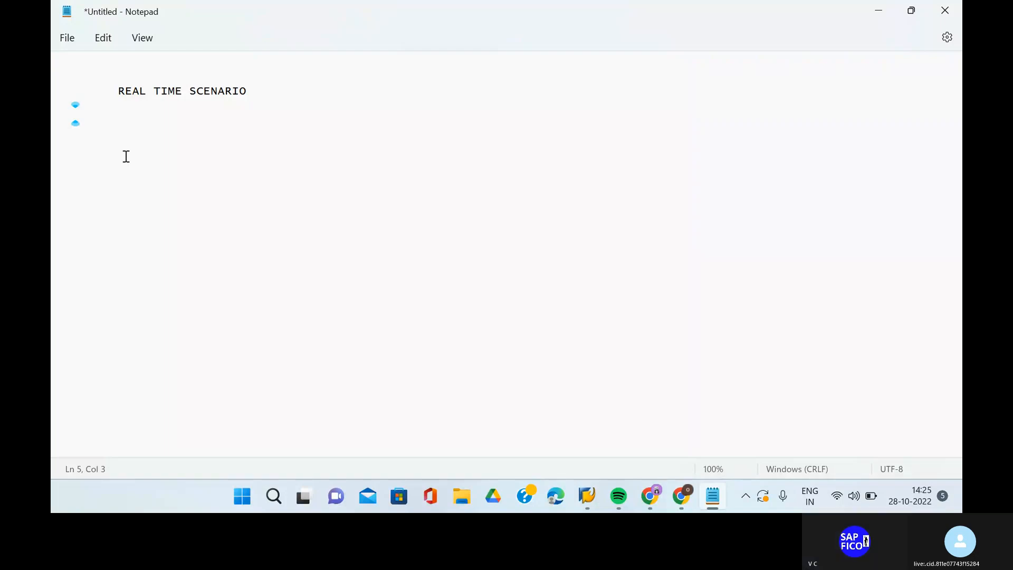
pyautogui.write('OU')
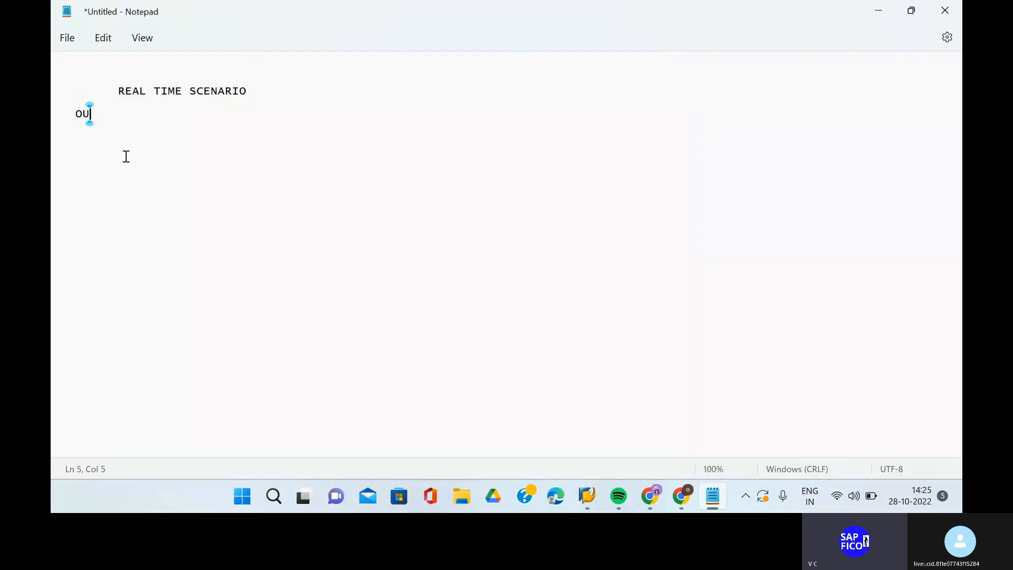
pyautogui.write('R REU')
pyautogui.press('BackSpace')
pyautogui.press('BackSpace')
pyautogui.press('BackSpace')
pyautogui.press('BackSpace')
pyautogui.press('BackSpace')
pyautogui.press('BackSpace')
pyautogui.press('BackSpace')
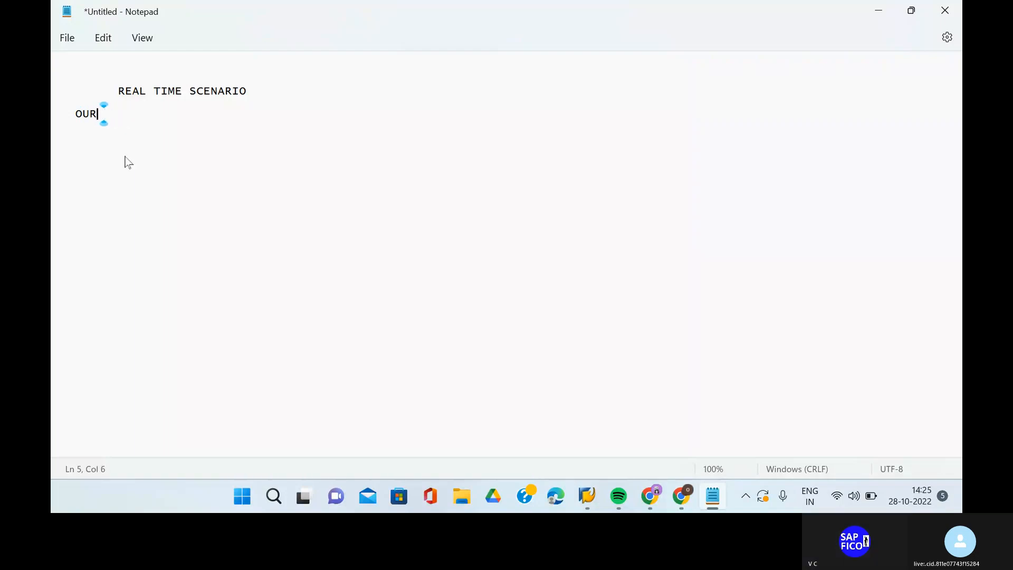
pyautogui.write('THEY DONT')
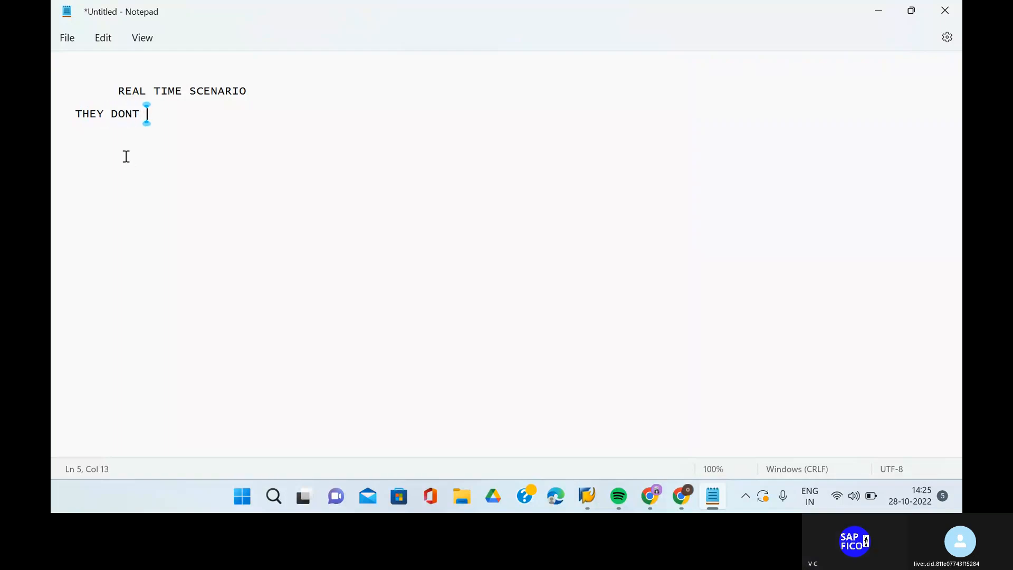
pyautogui.press('BackSpace')
pyautogui.press('BackSpace')
pyautogui.press('BackSpace')
pyautogui.press('BackSpace')
pyautogui.press('BackSpace')
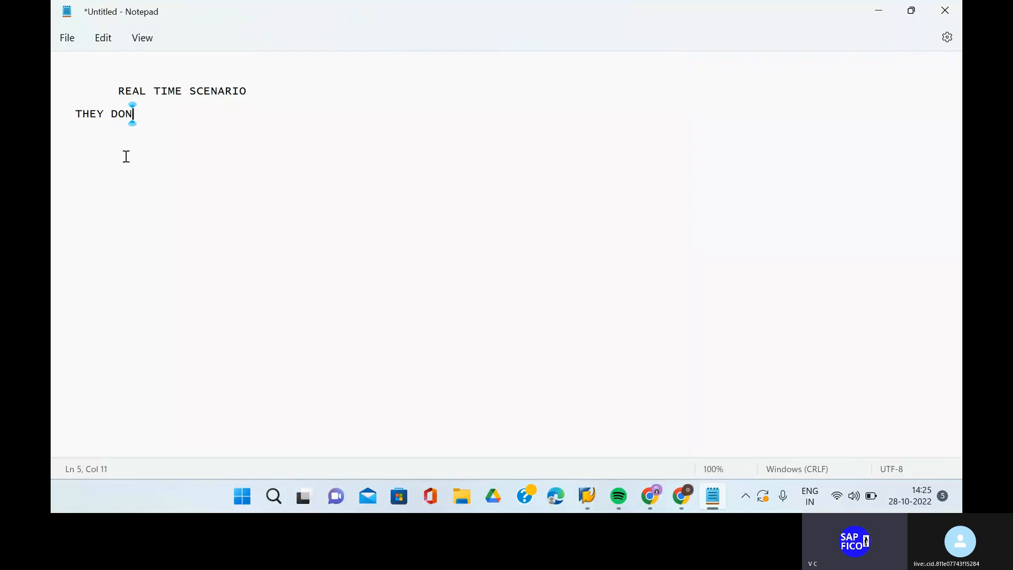
pyautogui.write('WAN')
pyautogui.press('BackSpace')
pyautogui.press('BackSpace')
pyautogui.press('BackSpace')
pyautogui.press('BackSpace')
pyautogui.press('BackSpace')
pyautogui.press('BackSpace')
pyautogui.press('BackSpace')
pyautogui.press('BackSpace')
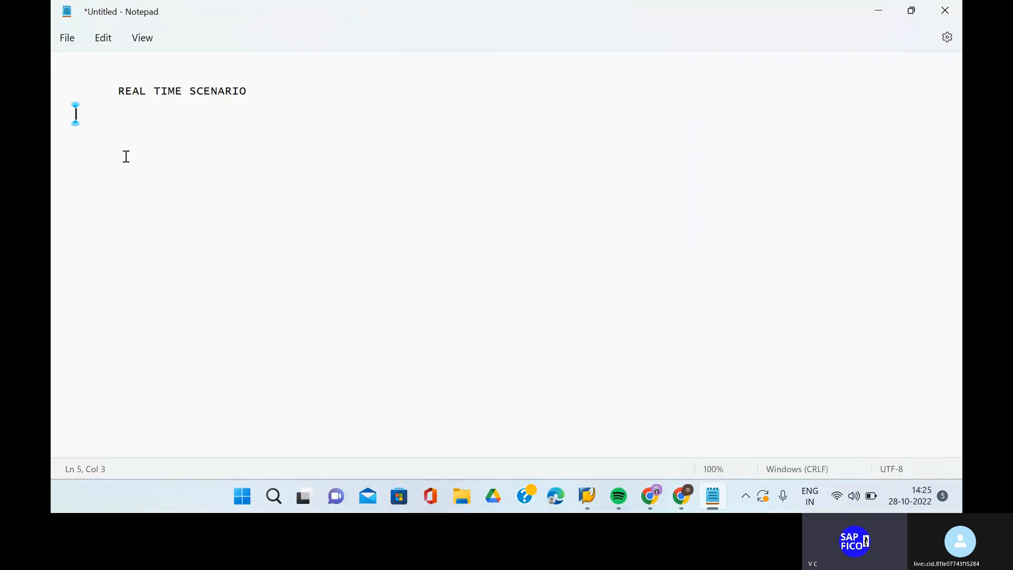
pyautogui.write('THEY WANT TO ')
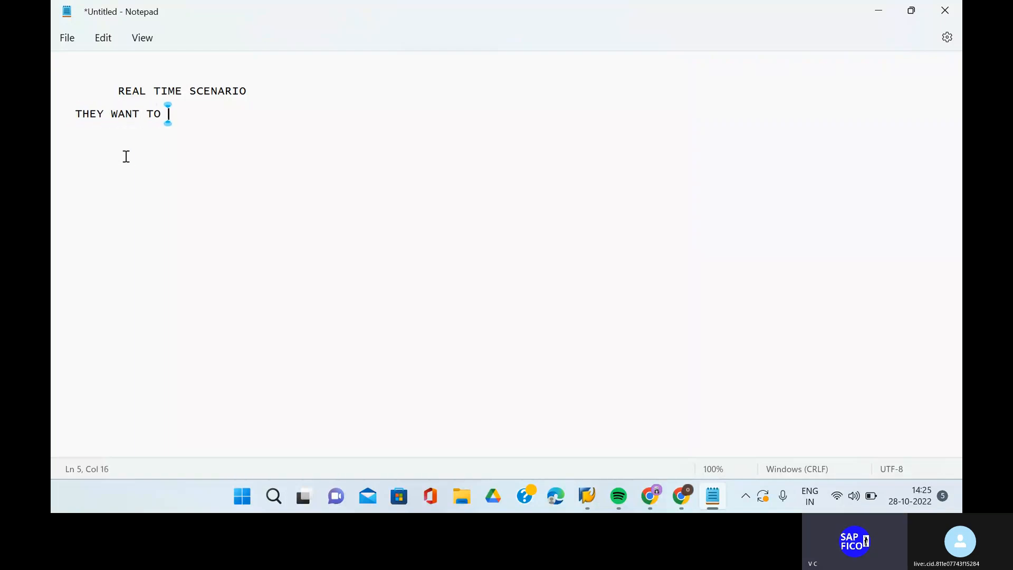
pyautogui.write('TRANSFER')
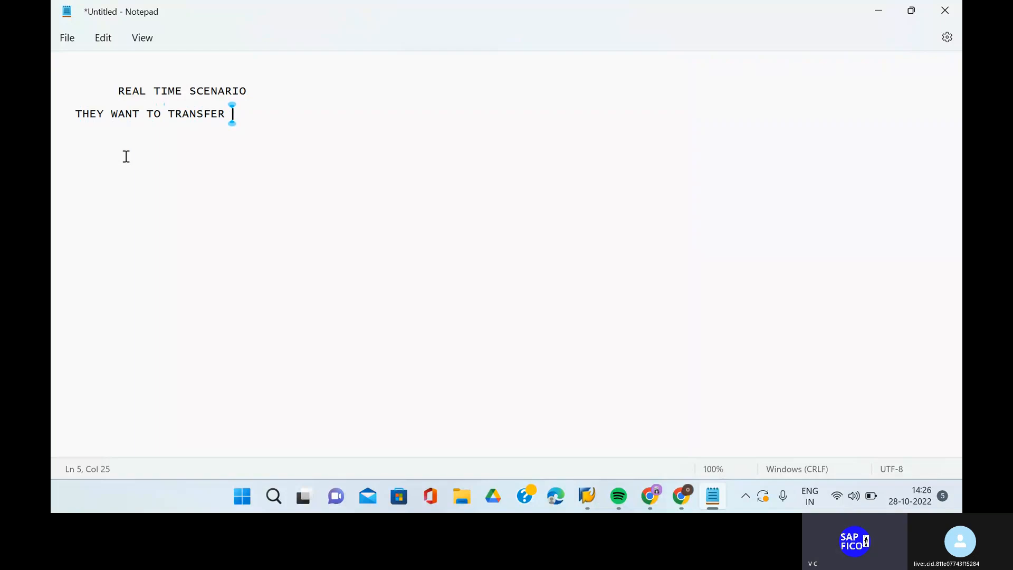
pyautogui.press('BackSpace')
pyautogui.press('BackSpace')
pyautogui.press('BackSpace')
pyautogui.press('BackSpace')
pyautogui.press('BackSpace')
pyautogui.press('BackSpace')
pyautogui.press('BackSpace')
pyautogui.press('BackSpace')
pyautogui.press('BackSpace')
pyautogui.press('BackSpace')
pyautogui.press('BackSpace')
pyautogui.press('BackSpace')
pyautogui.press('BackSpace')
pyautogui.press('BackSpace')
pyautogui.press('BackSpace')
pyautogui.press('BackSpace')
pyautogui.press('BackSpace')
pyautogui.press('BackSpace')
pyautogui.press('BackSpace')
pyautogui.press('BackSpace')
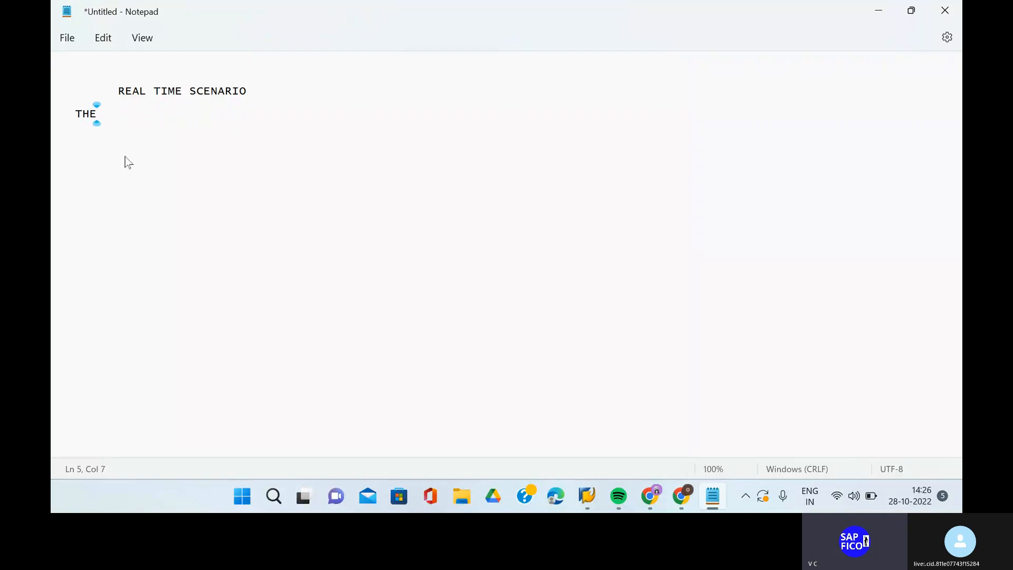
pyautogui.press('BackSpace')
pyautogui.write('OUR')
pyautogui.press('BackSpace')
pyautogui.press('BackSpace')
pyautogui.press('BackSpace')
pyautogui.press('BackSpace')
# Write the heading "CILENT REQUIREMENT" below the REAL TIME SCENARIO title and leave a blank line after it
pyautogui.write('CI')
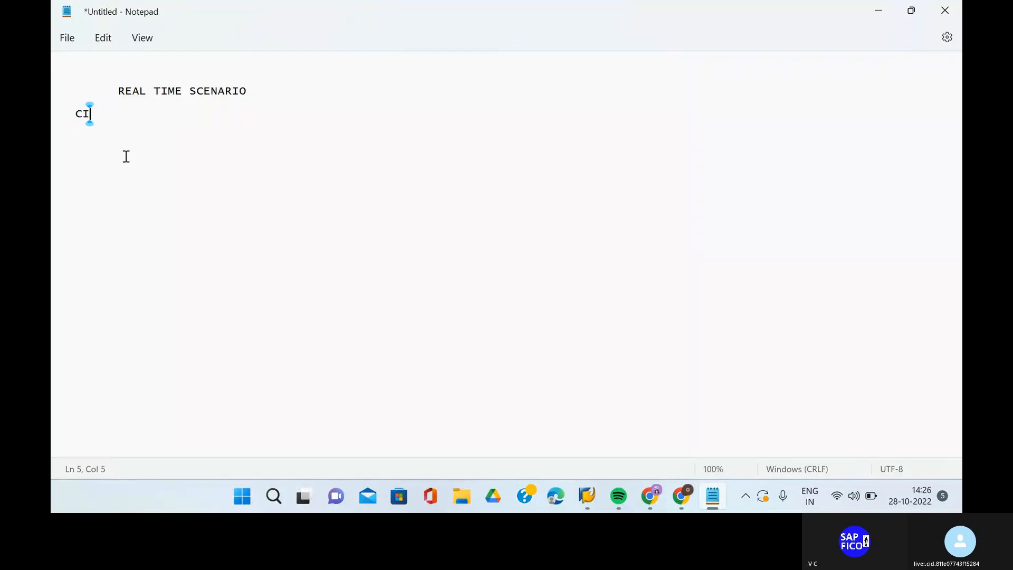
pyautogui.write('LENT ')
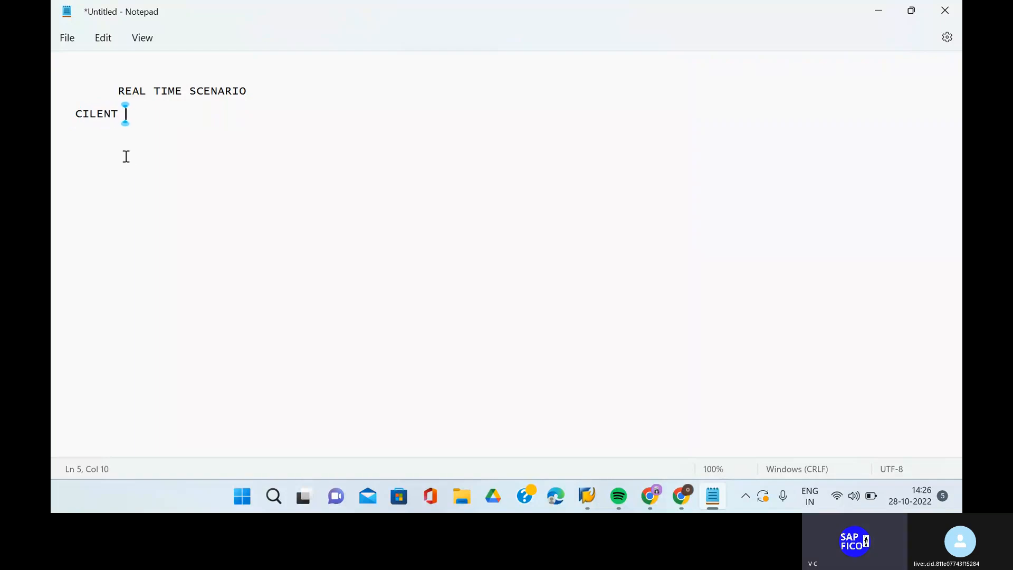
pyautogui.write('REQUIREMENT ')
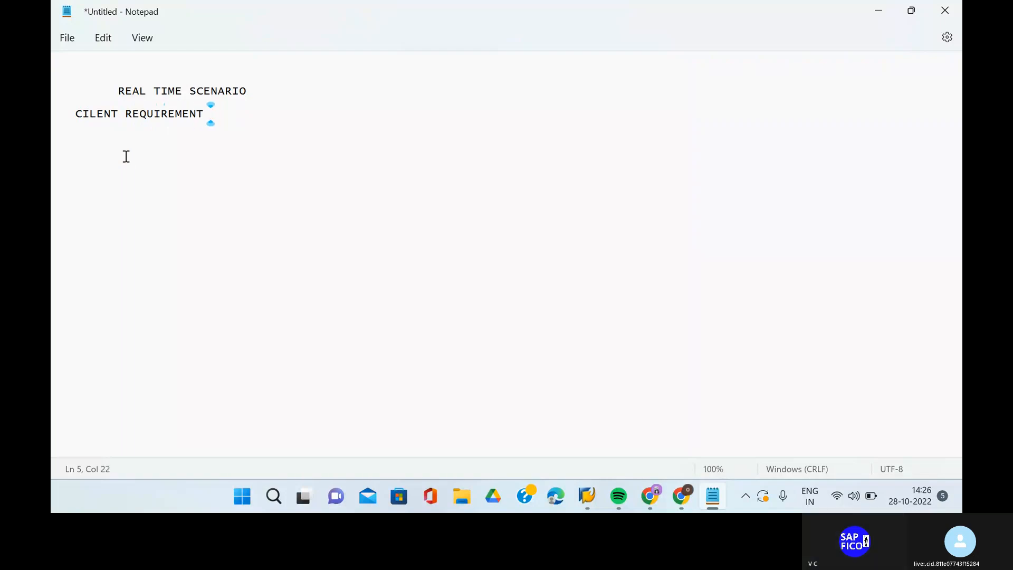
pyautogui.write('IS')
pyautogui.press('BackSpace')
pyautogui.press('BackSpace')
pyautogui.press('Return')
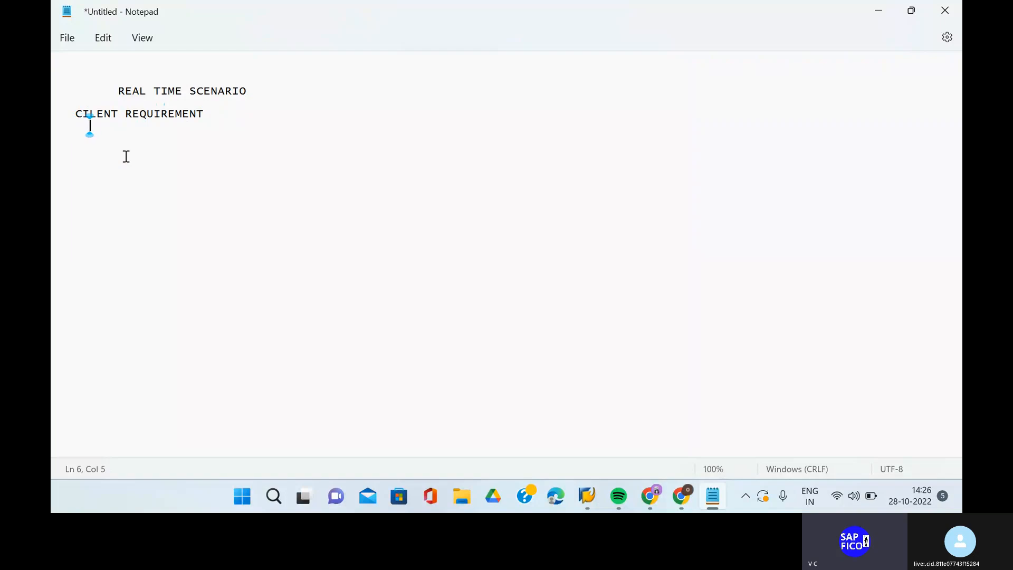
pyautogui.press('Return')
# Begin the requirement text under the heading with "WE WANT TO POST SOME OF THE INVOICES TO THE REGISTER VENDOR"
pyautogui.write('WE')
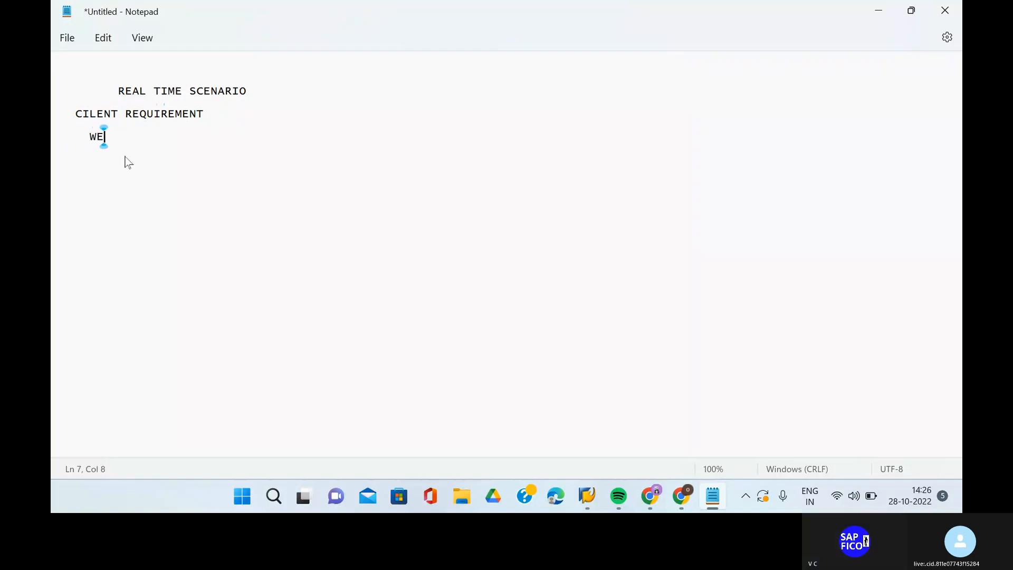
pyautogui.write(' WANT TO')
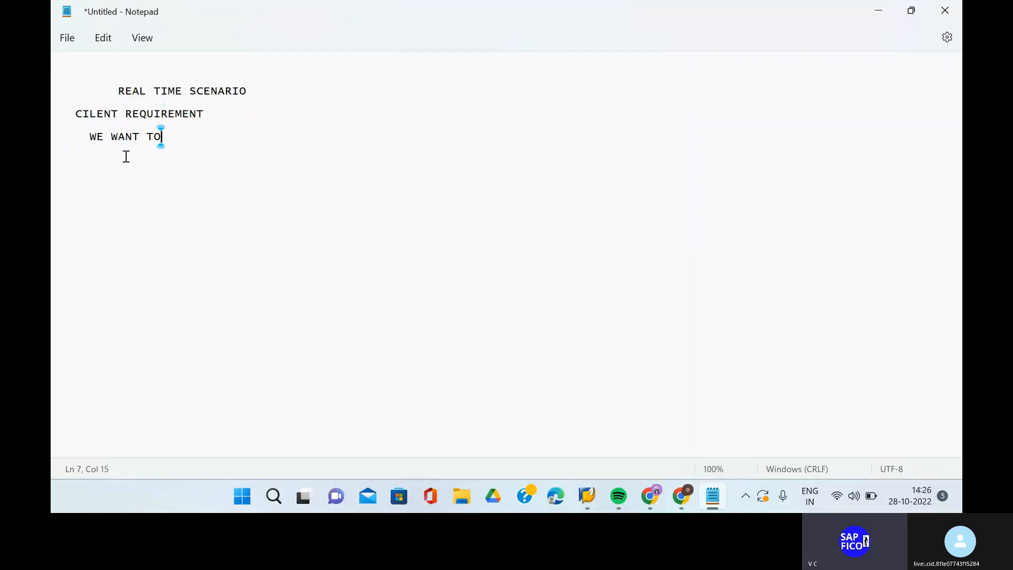
pyautogui.write(' POST SOME OF THE ')
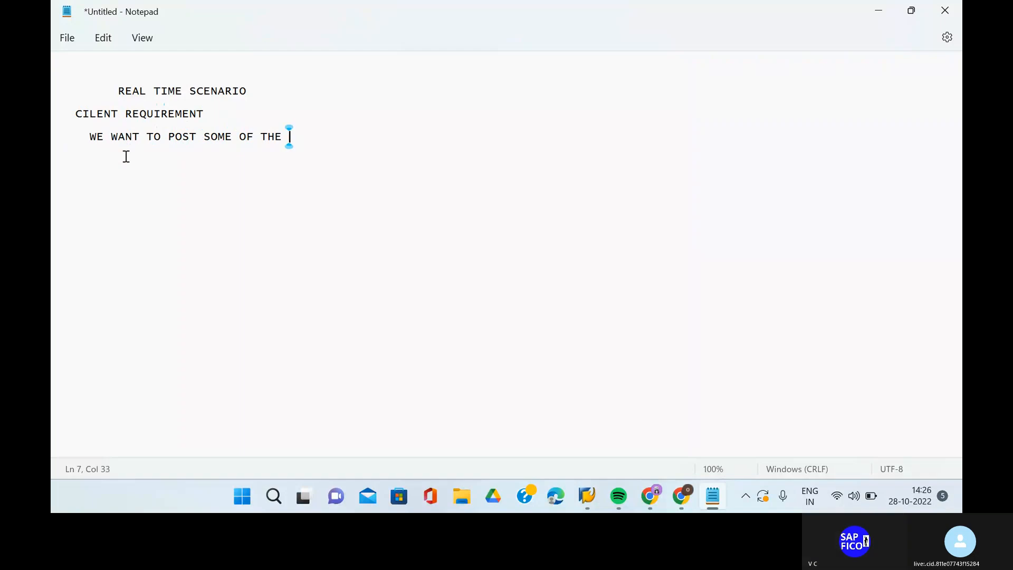
pyautogui.write('INVOICES TO T')
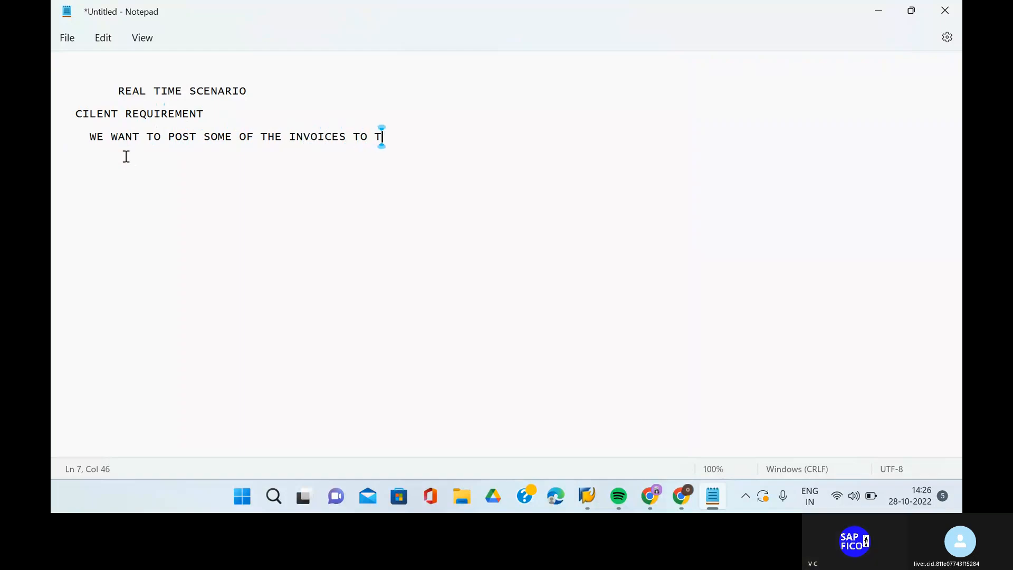
pyautogui.write('HE RE')
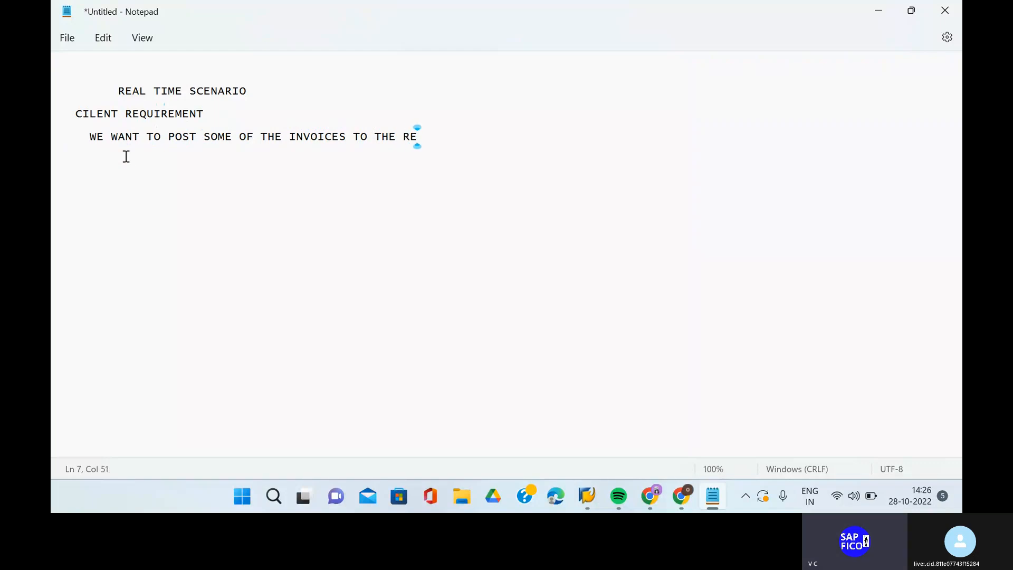
pyautogui.write('GU')
pyautogui.press('BackSpace')
pyautogui.write('ISTER ')
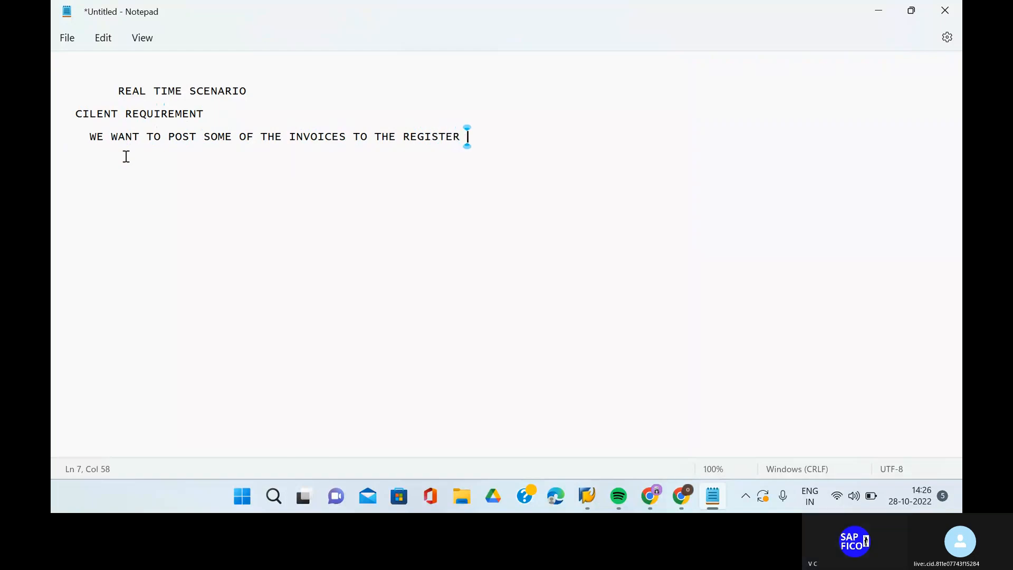
pyautogui.write('VENDOR ')
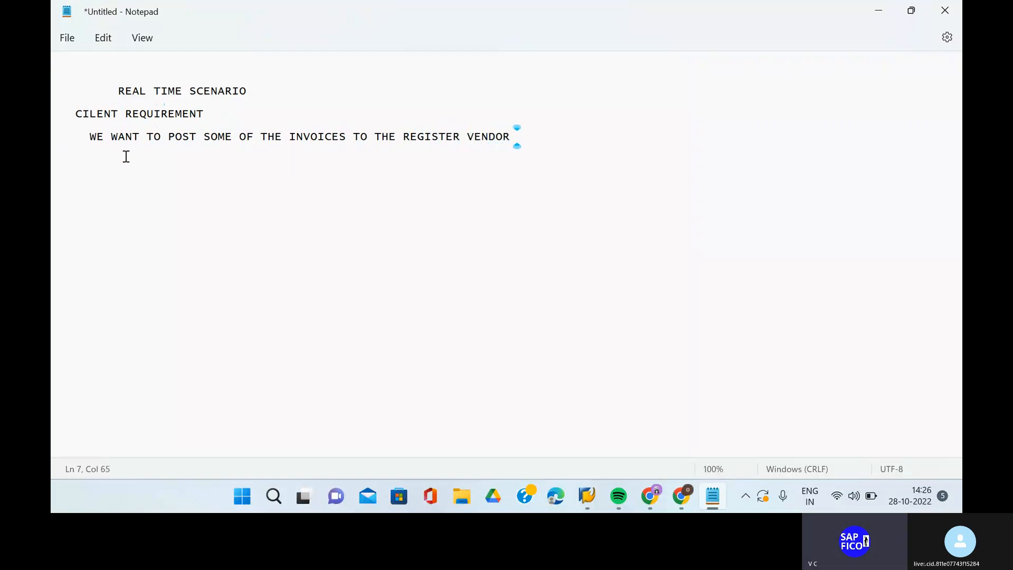
# Continue the requirement sentence with "BUT BY MISTAKENLY THEY HAVE POSTED THOSE INVOICES TO"
pyautogui.write('B')
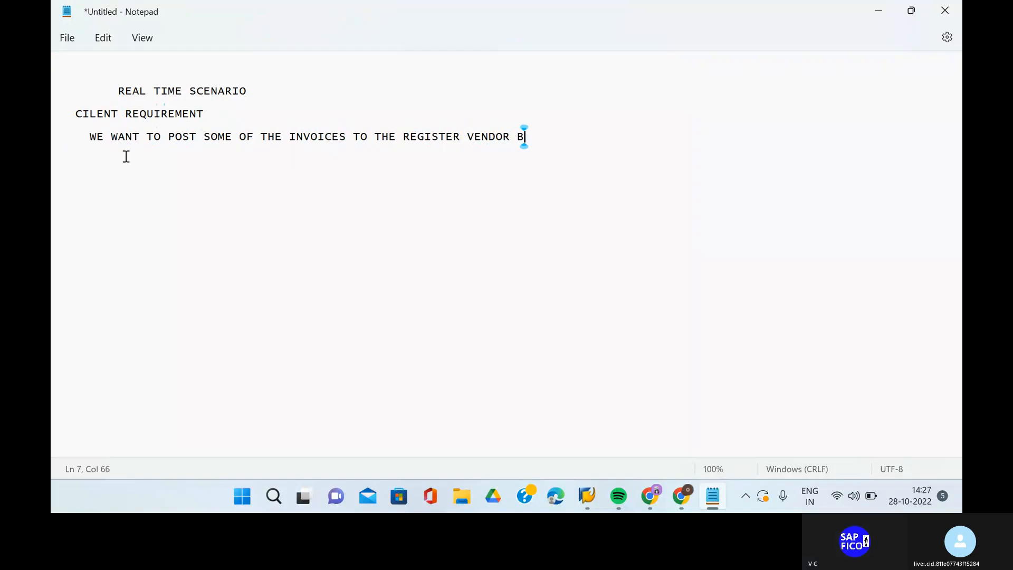
pyautogui.write('UT ')
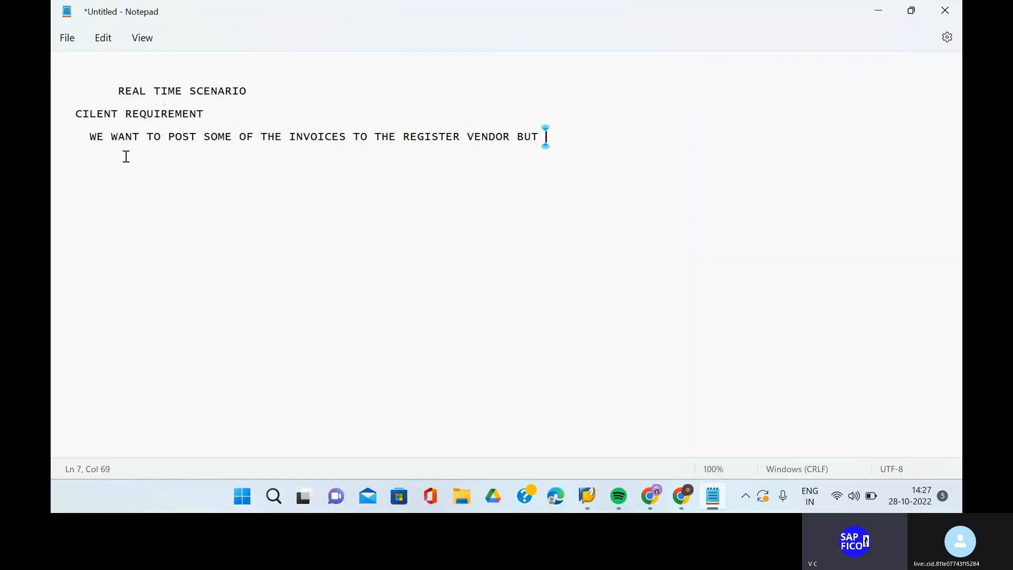
pyautogui.write('B')
pyautogui.press('BackSpace')
pyautogui.write('BY MISTAK')
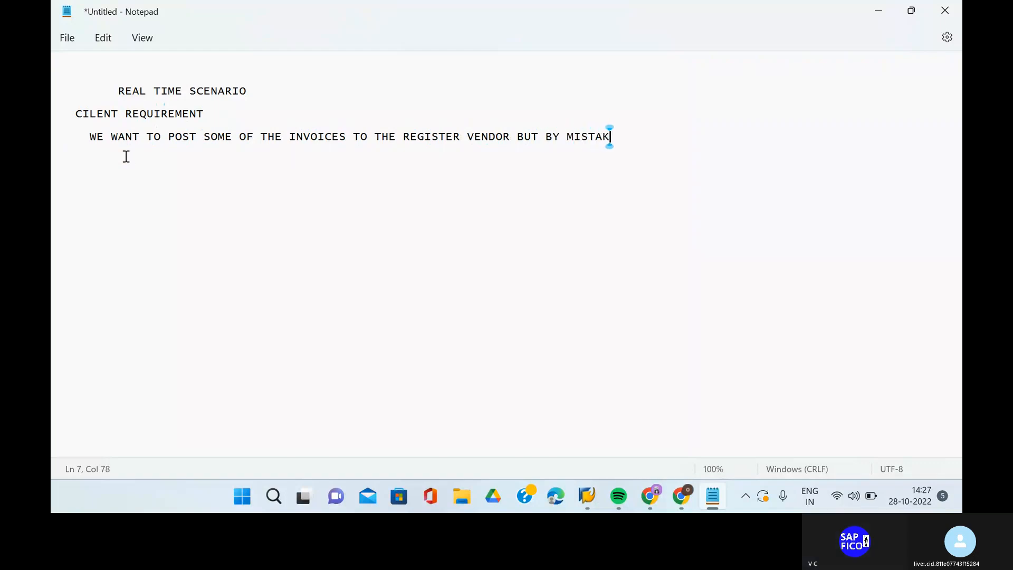
pyautogui.write('ENLY TH')
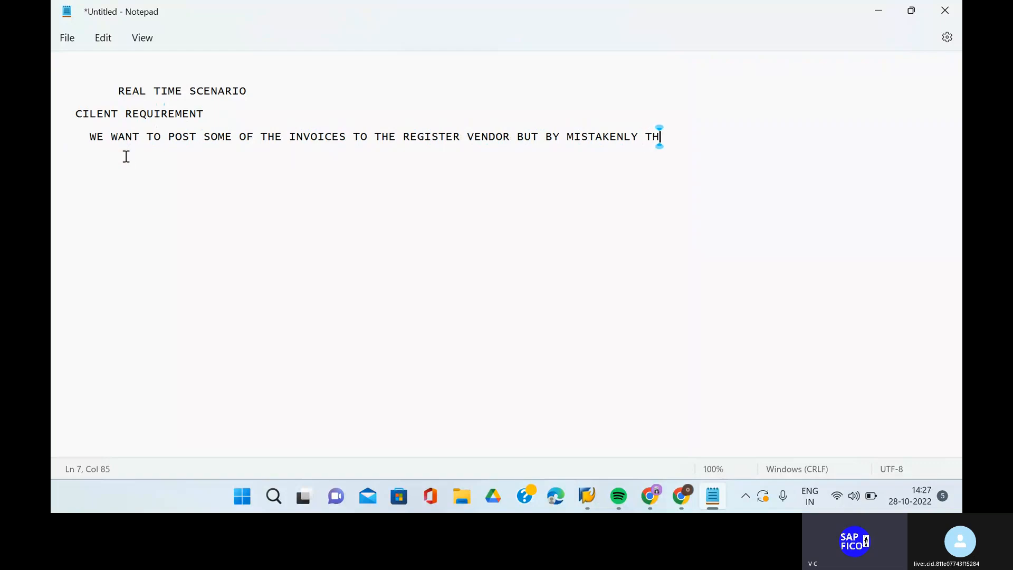
pyautogui.write('EY HAVE POSTED TO')
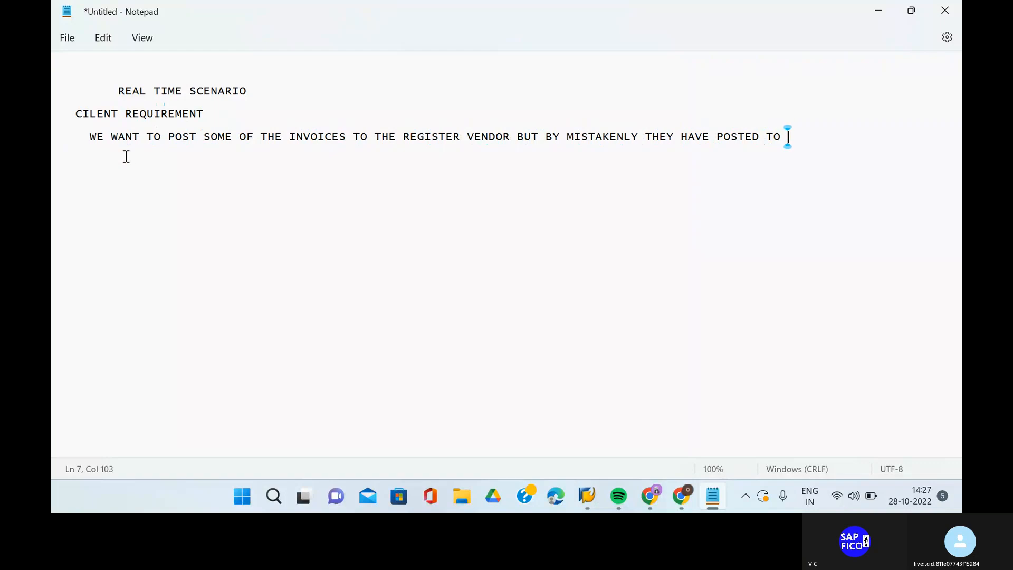
pyautogui.press('BackSpace')
pyautogui.press('BackSpace')
pyautogui.write('H')
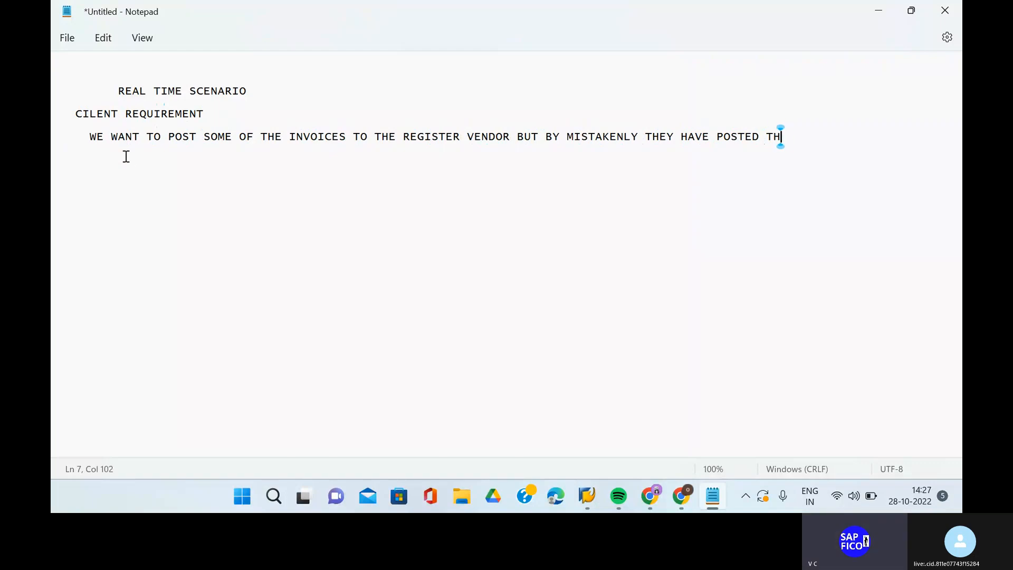
pyautogui.write('OSE INVOICES TO')
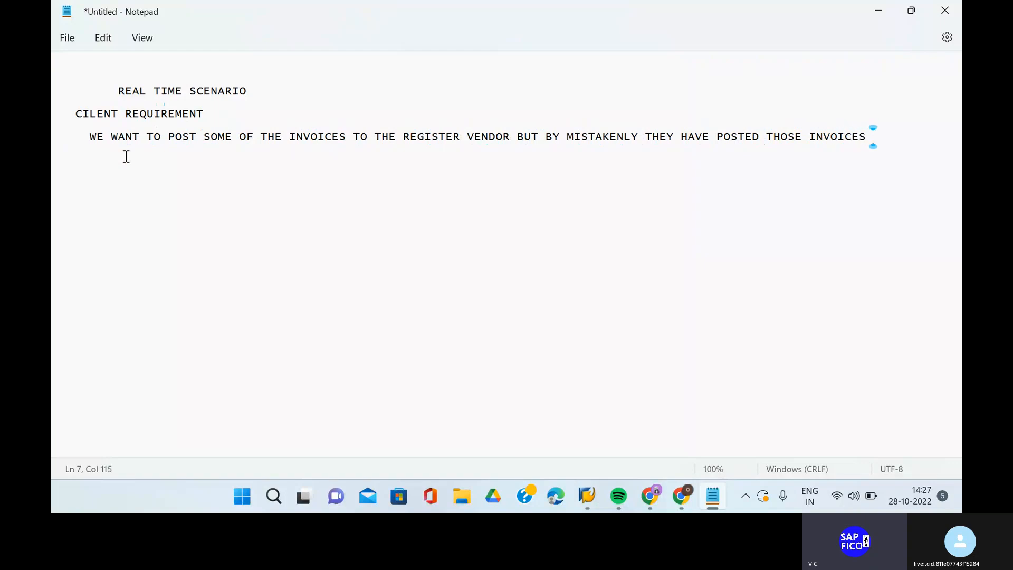
# Complete the requirement sentence two lines further down with the indented text "THE DIFFERENT VENDOR"
pyautogui.press('Return')
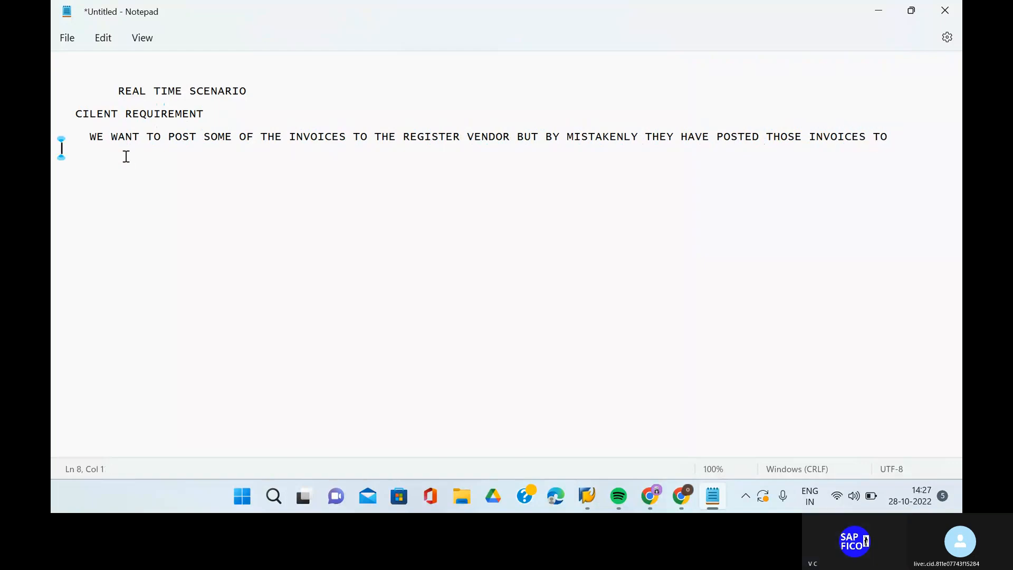
pyautogui.press('Return')
pyautogui.write('THE DID')
pyautogui.press('BackSpace')
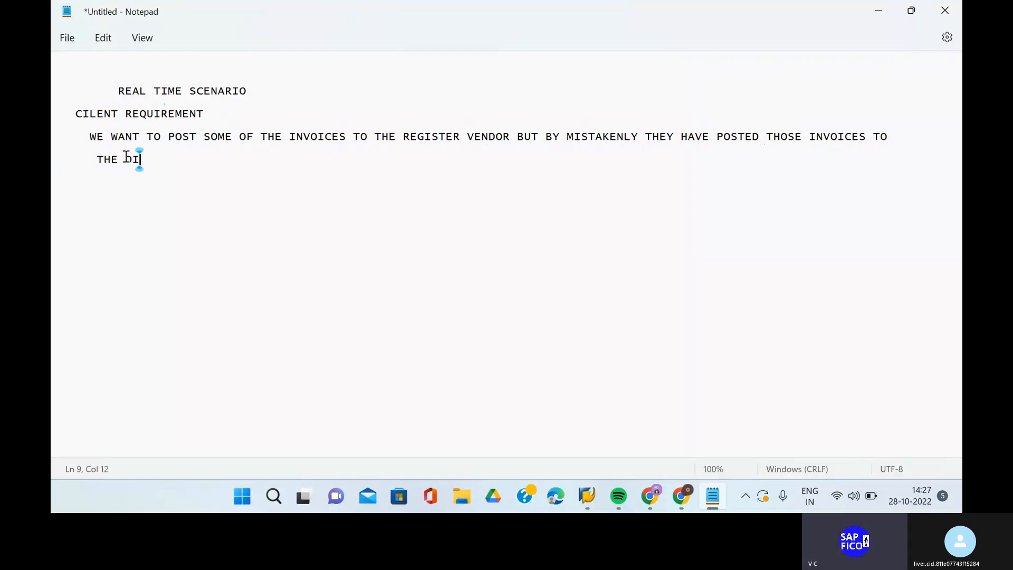
pyautogui.write('FFERENT C')
pyautogui.press('BackSpace')
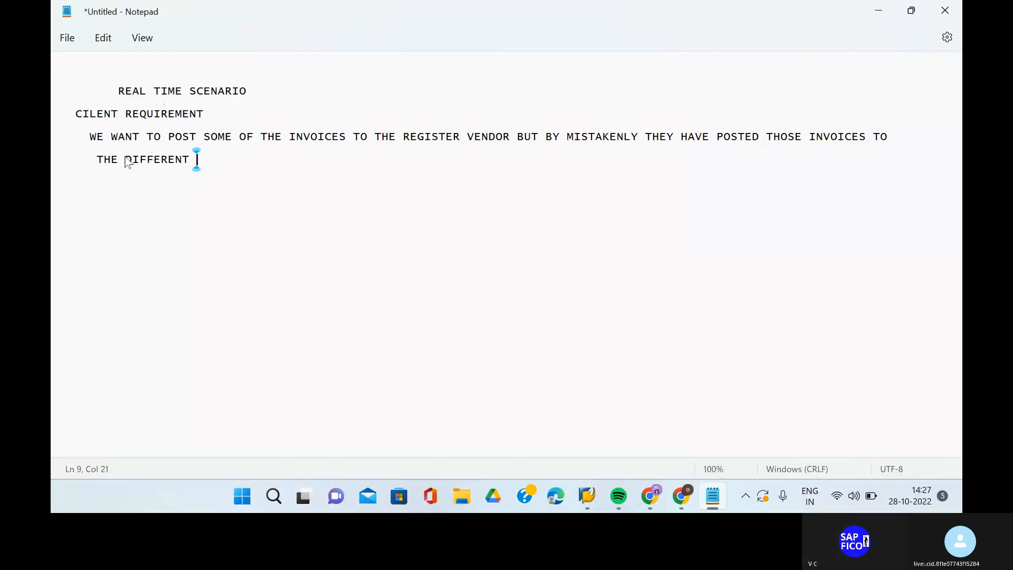
pyautogui.write('VENDOR')
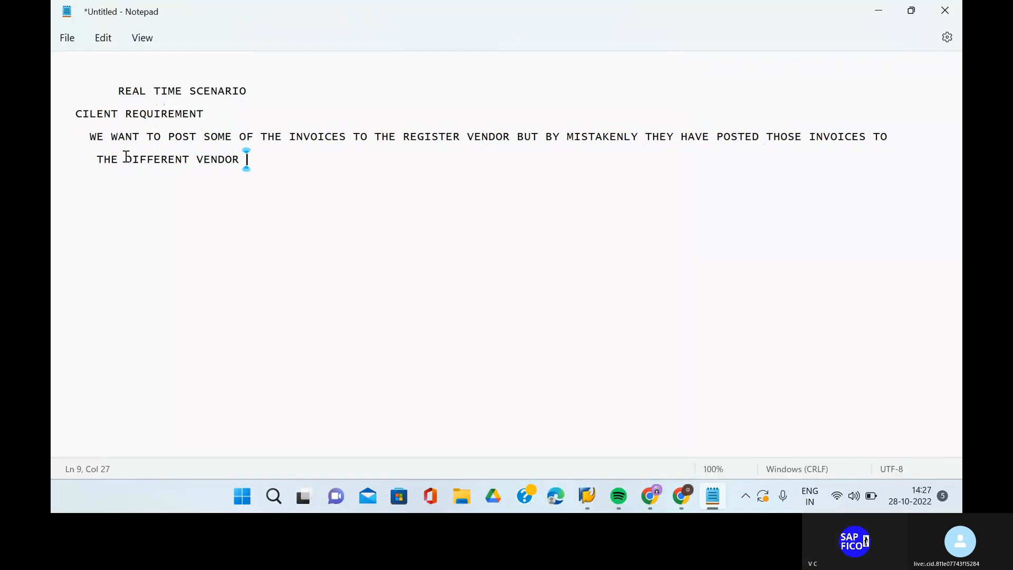
# Reduce the indent of the "THE DIFFERENT VENDOR" line by two spaces, end it with a period and start a new paragraph below
pyautogui.click(83, 160)
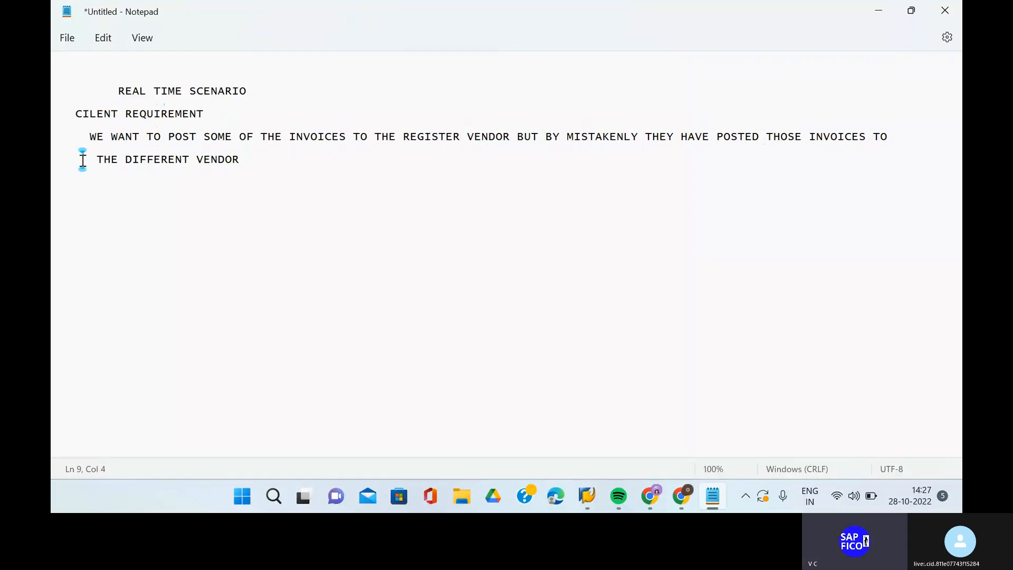
pyautogui.press('BackSpace')
pyautogui.press('BackSpace')
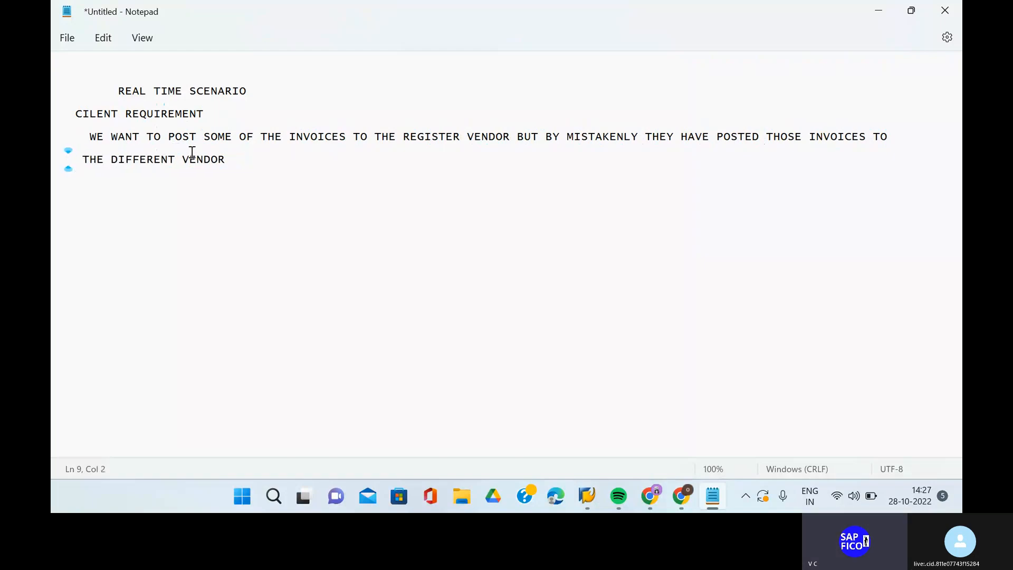
pyautogui.click(233, 159)
pyautogui.press('BackSpace')
pyautogui.write('.')
pyautogui.press('Return')
pyautogui.press('Return')
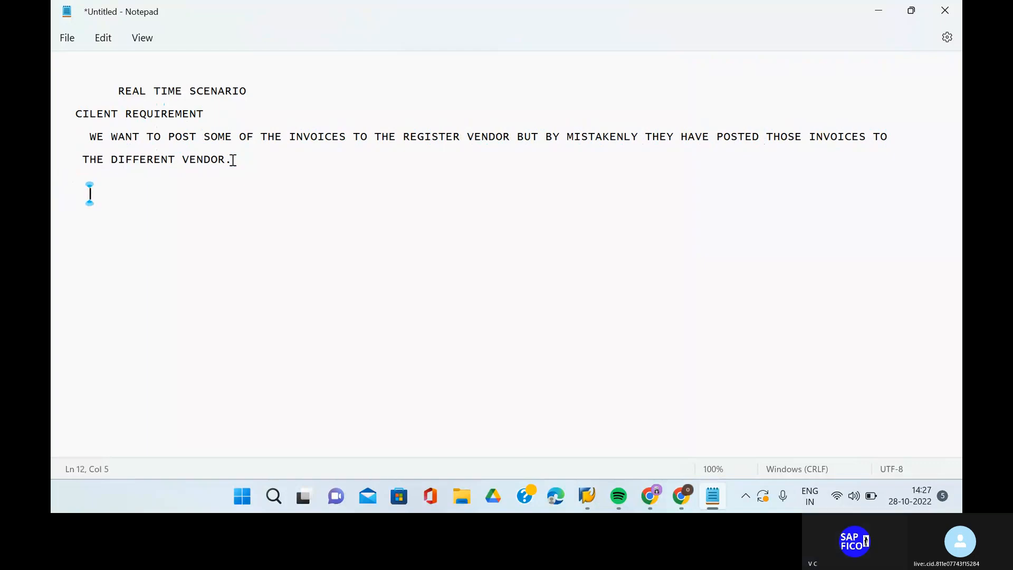
pyautogui.write('STEPS')
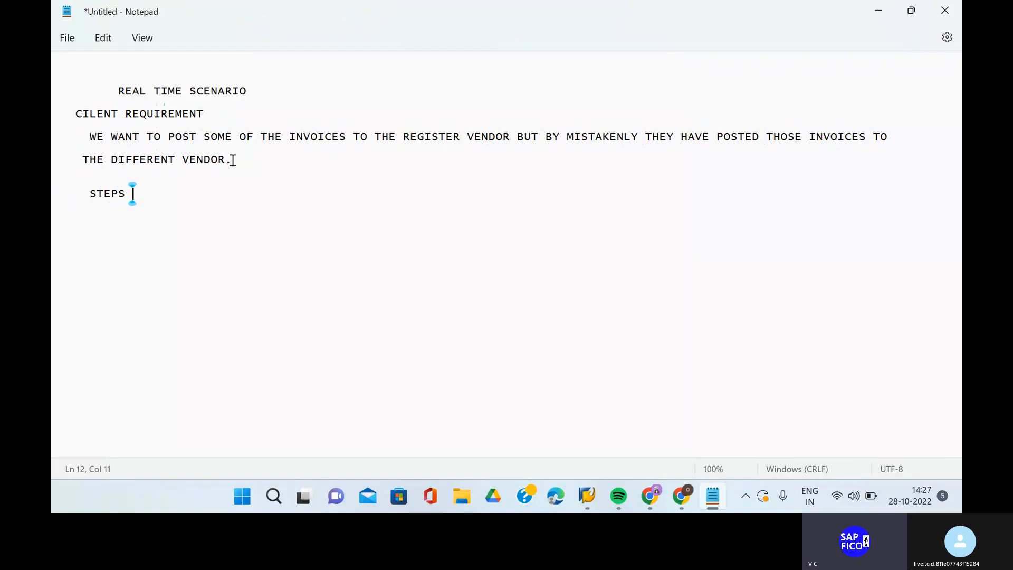
pyautogui.press('BackSpace')
pyautogui.press('BackSpace')
pyautogui.press('BackSpace')
pyautogui.press('BackSpace')
pyautogui.press('BackSpace')
pyautogui.press('BackSpace')
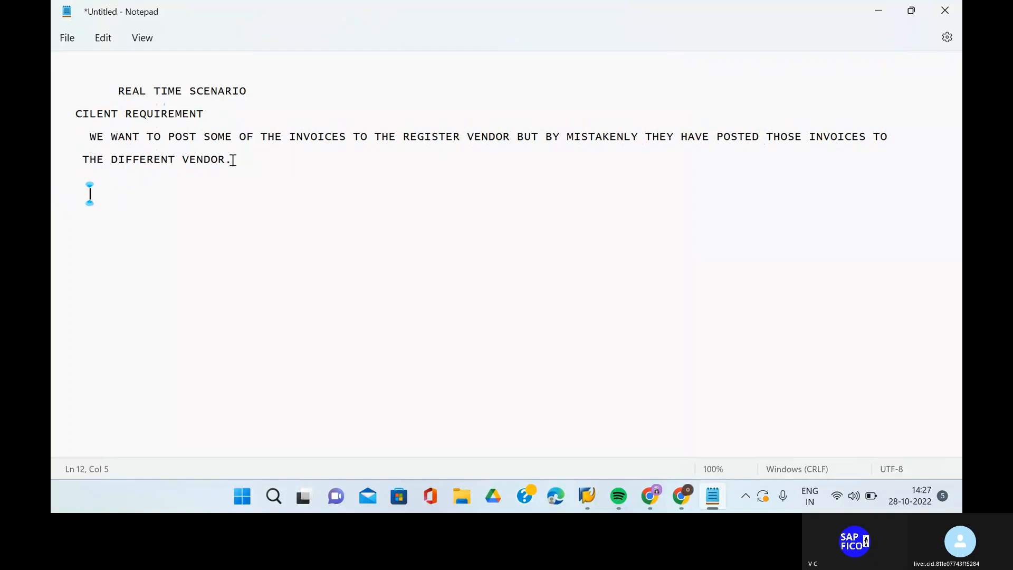
# Write "STEPS" in the new paragraph and begin the line below it with "TO FULLFILL THE CLIENT REQUIREMENT WE"
pyautogui.write('STEPS ')
pyautogui.write('TO FUL')
pyautogui.write('L')
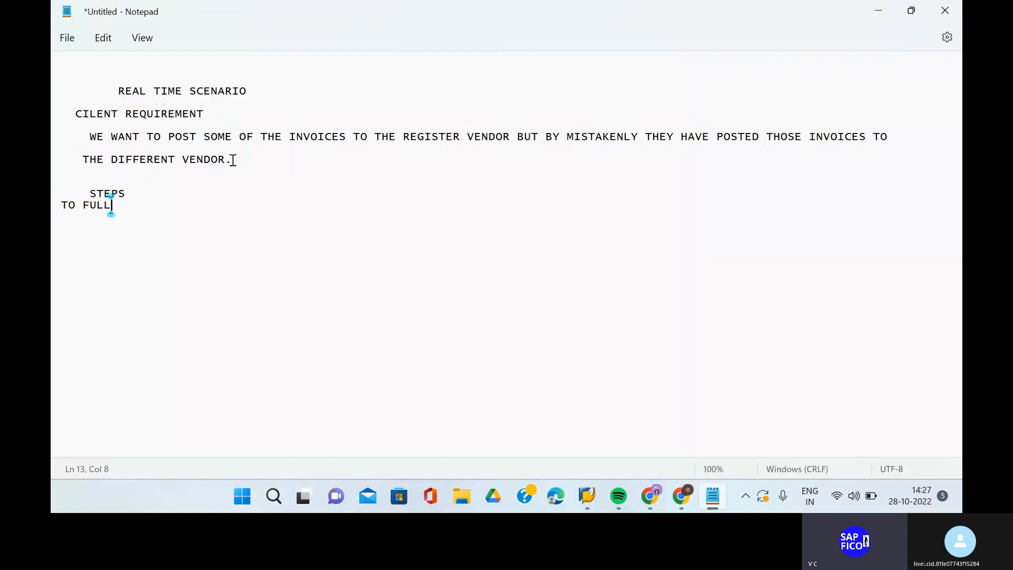
pyautogui.write('FILL THE C')
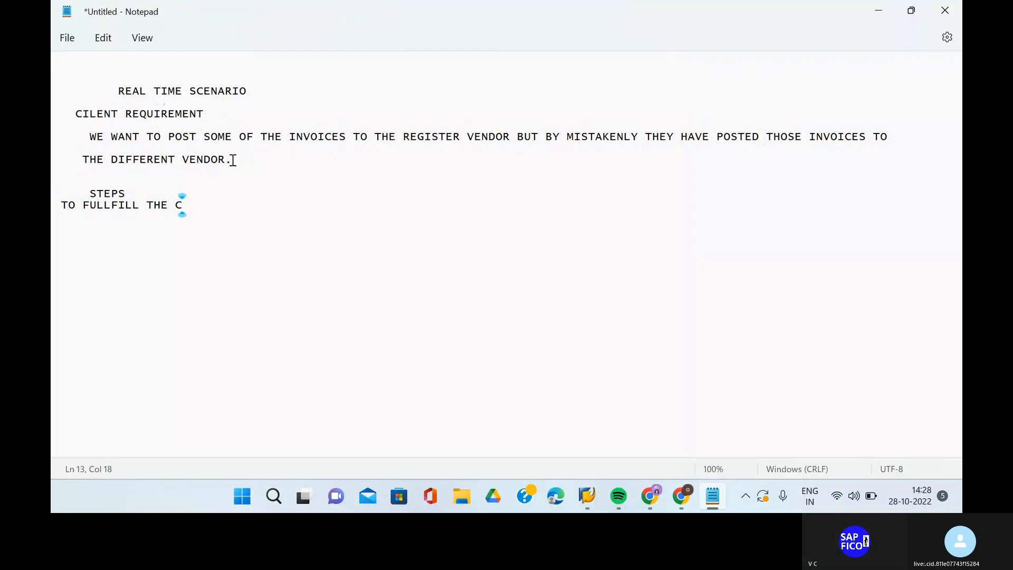
pyautogui.write('LIEMT')
pyautogui.press('BackSpace')
pyautogui.press('BackSpace')
pyautogui.press('BackSpace')
pyautogui.write('NT REQUI')
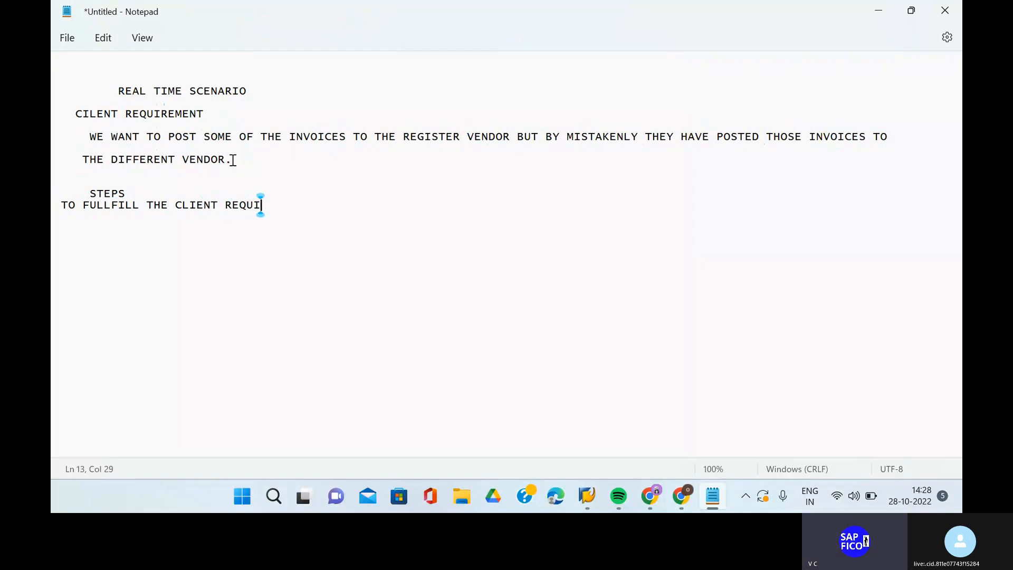
pyautogui.write('REMENT WE')
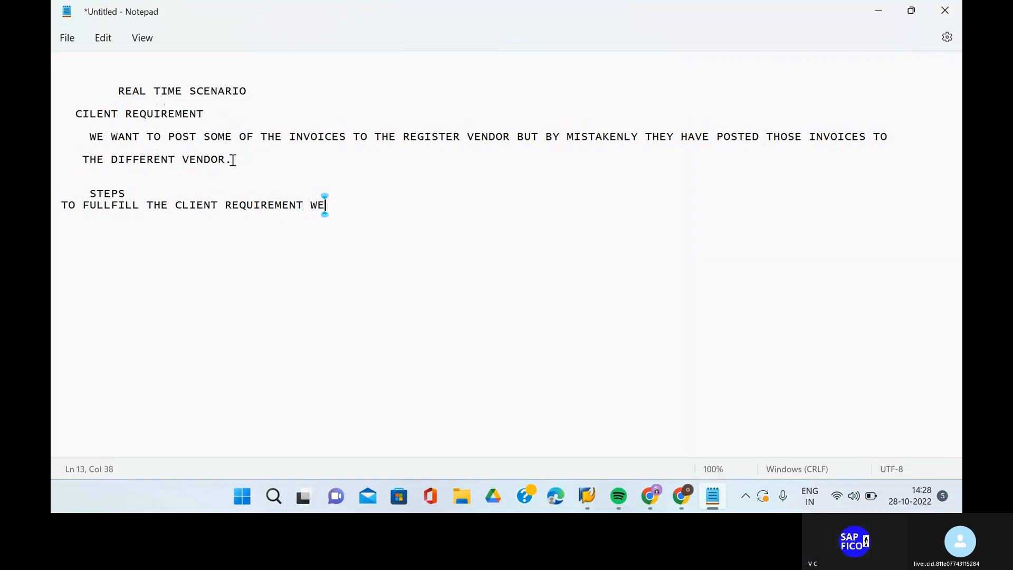
# Complete the sentence with "NEED TO FOLLOW SOME OF THE STEPS"
pyautogui.write(' NEED TO FOLLOW ')
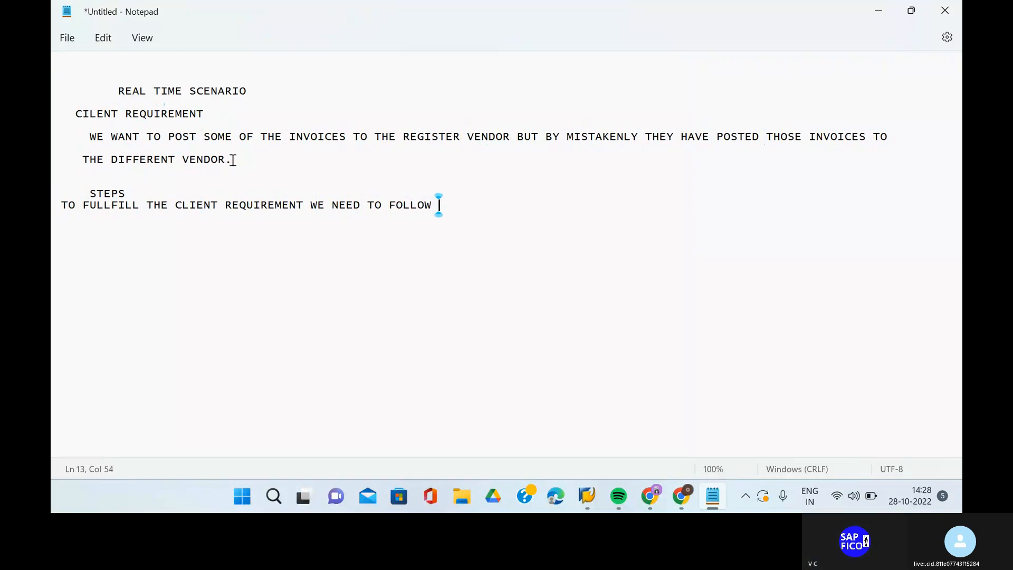
pyautogui.write('SP')
pyautogui.press('BackSpace')
pyautogui.write('OME OF THE')
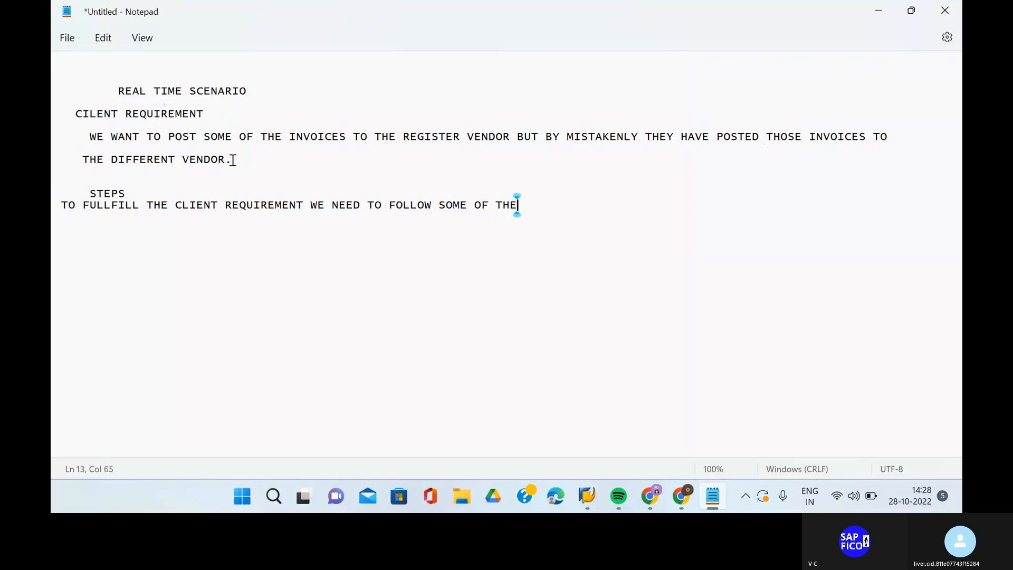
pyautogui.write(' STEPS')
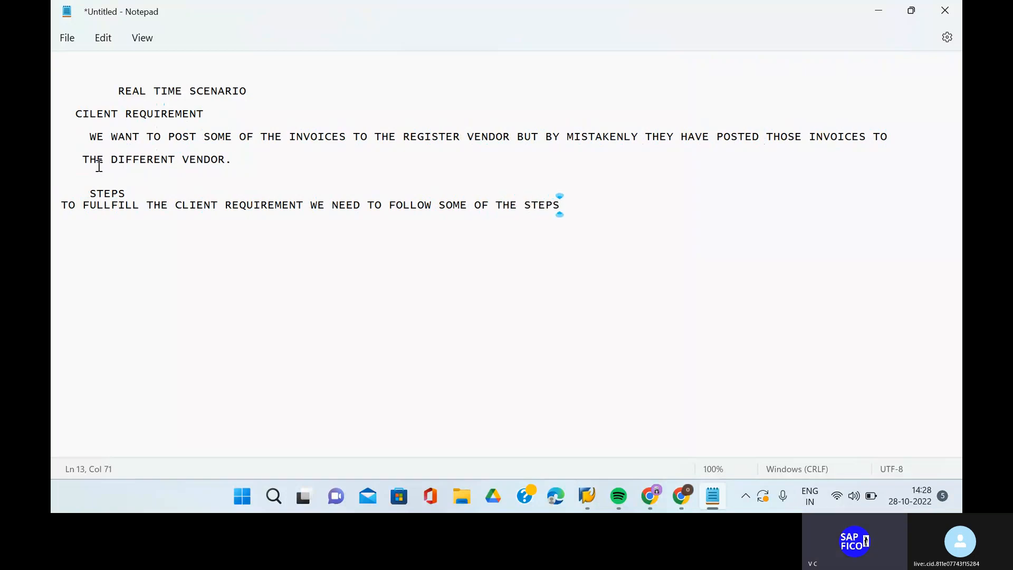
# Delete the word "STEPS" and its indent from the line above the "TO FULLFILL THE CLIENT REQUIREMENT" sentence
pyautogui.click(134, 195)
pyautogui.press('BackSpace')
pyautogui.press('BackSpace')
pyautogui.press('BackSpace')
pyautogui.press('BackSpace')
pyautogui.press('BackSpace')
pyautogui.press('BackSpace')
pyautogui.press('BackSpace')
pyautogui.press('BackSpace')
pyautogui.press('BackSpace')
# Add an indented "STEPS" heading two lines below the "TO FULLFILL THE CLIENT REQUIREMENT" sentence
pyautogui.click(582, 201)
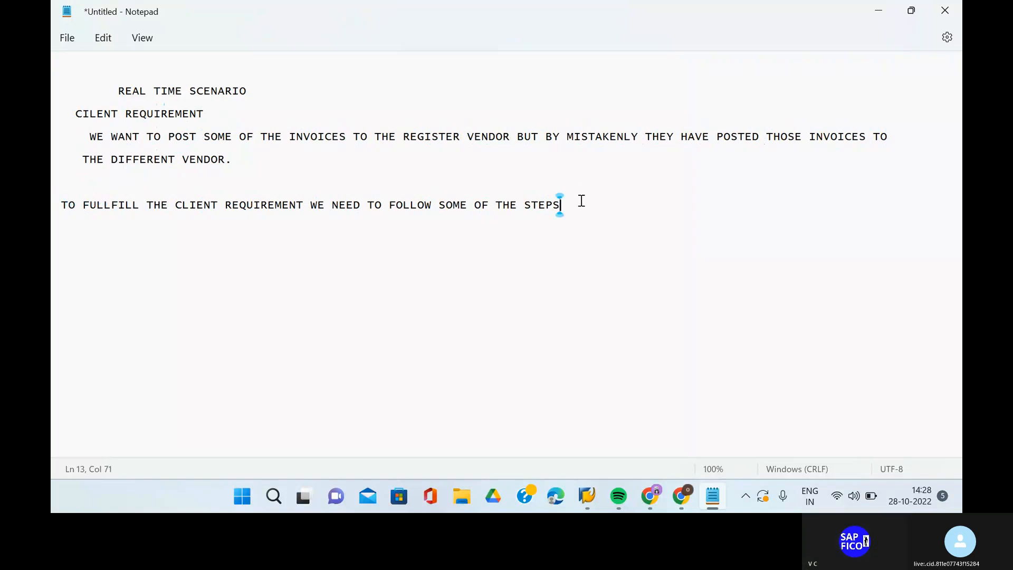
pyautogui.press('Return')
pyautogui.press('Return')
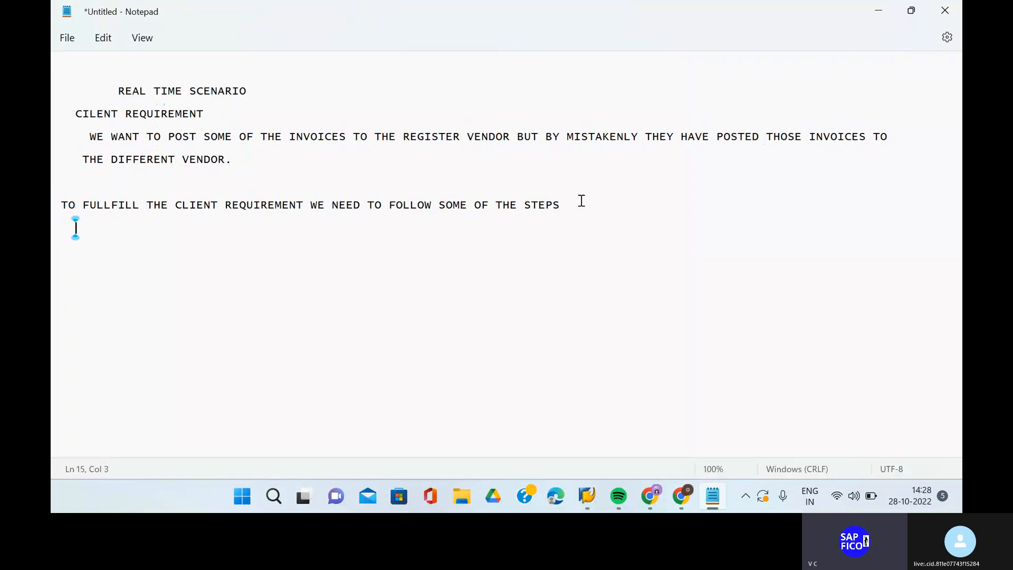
pyautogui.write('STEP')
pyautogui.press('BackSpace')
pyautogui.write('PS')
pyautogui.press('Return')
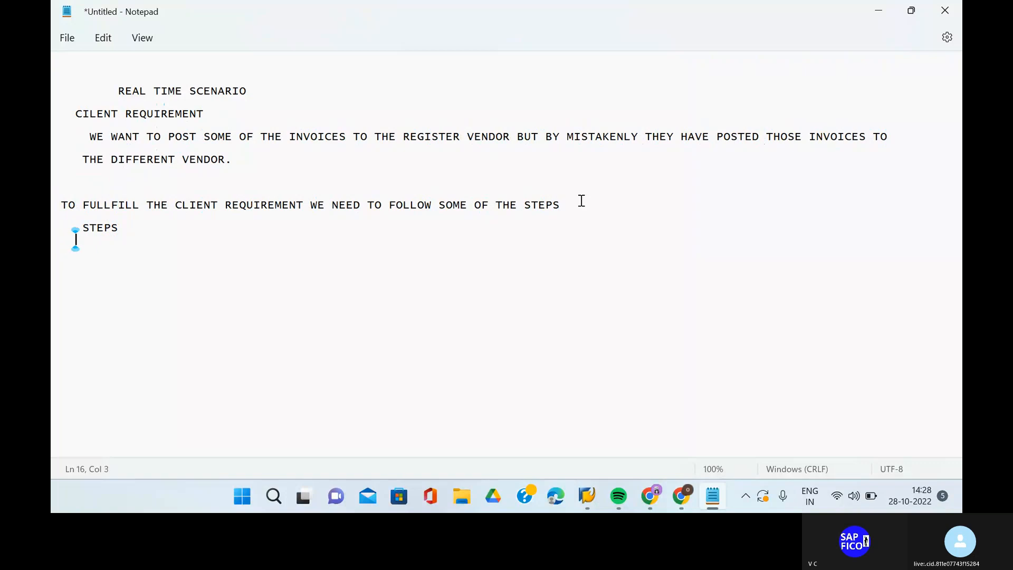
# Begin the first list item two lines below the heading with "1) WE NEED TO CHECK WHEATHER"
pyautogui.press('Return')
pyautogui.write('1) WE ')
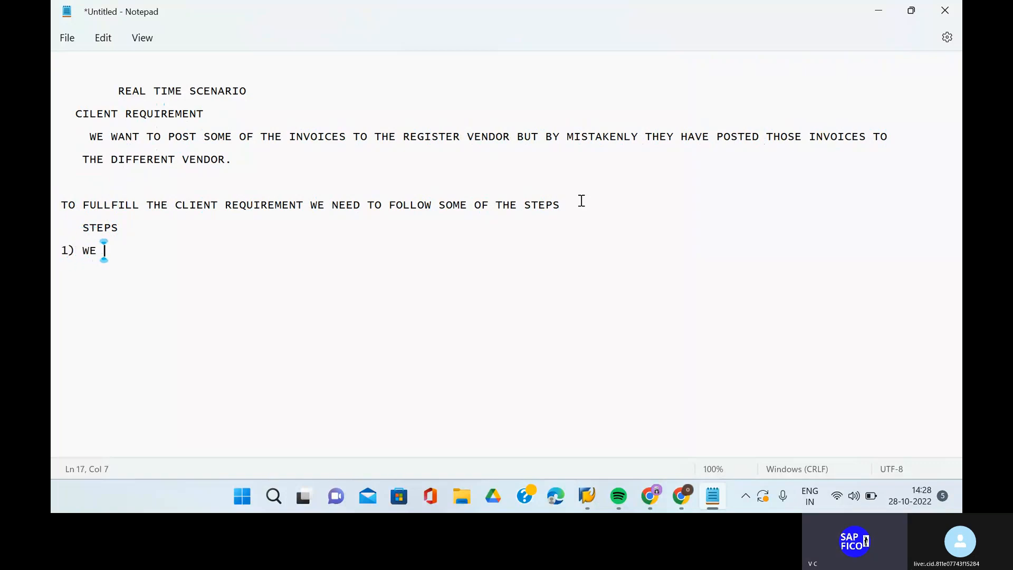
pyautogui.write('NEED TO C')
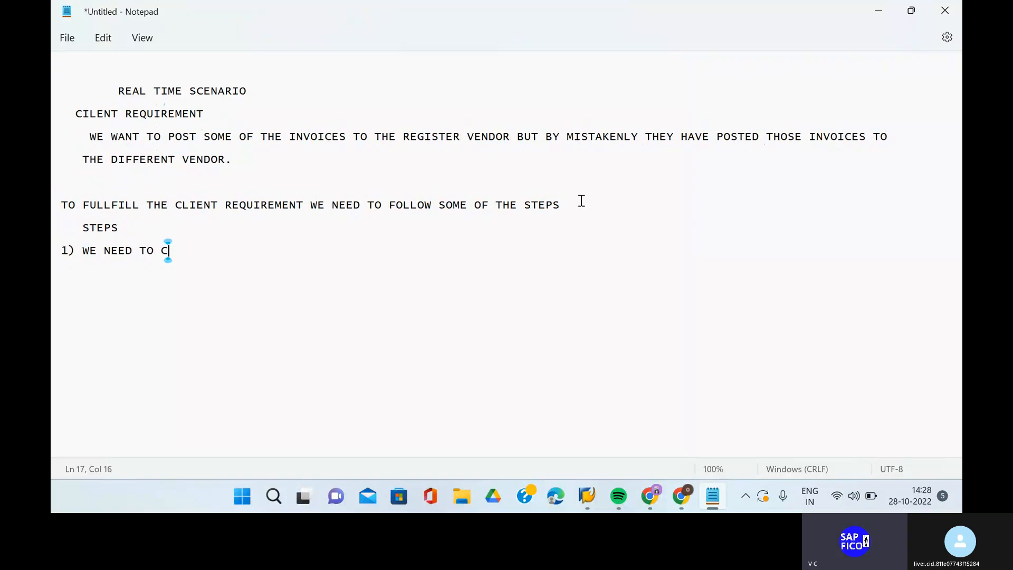
pyautogui.write('HECK W')
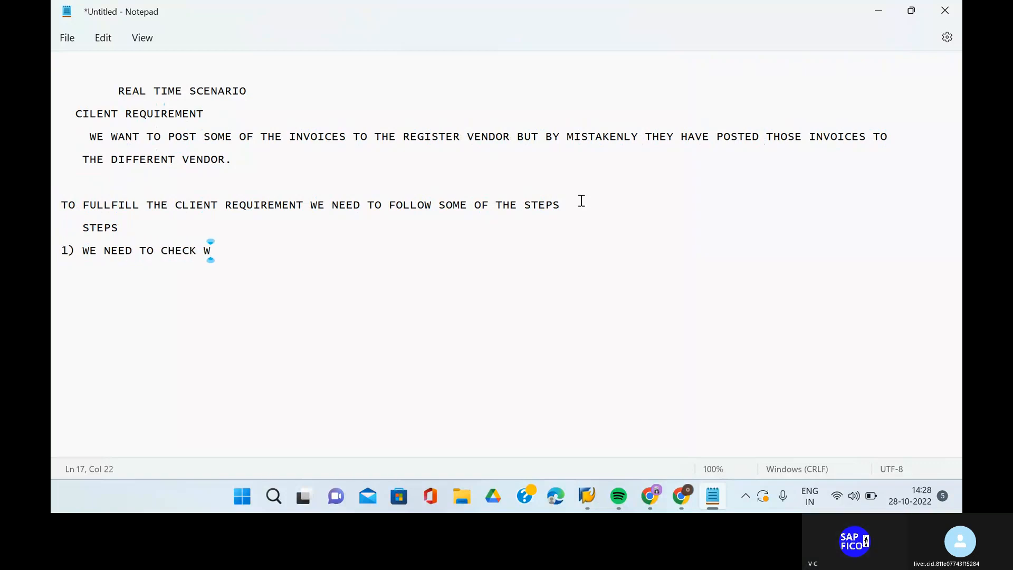
pyautogui.write('HEATHER ')
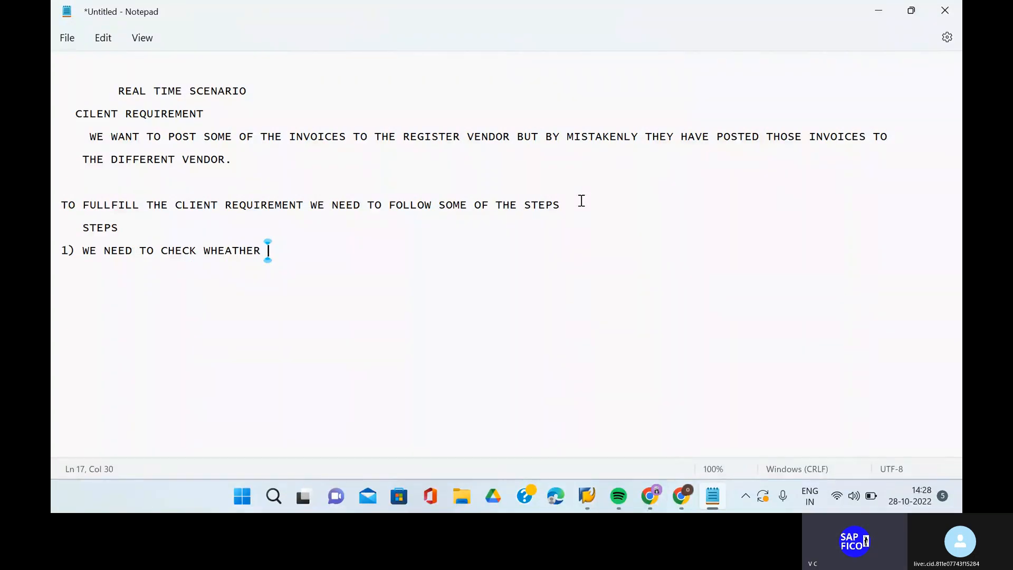
# Complete the first list item with "THE DOCUMENT TYPE KZ IS EXISTED OR NOT"
pyautogui.write('THE DOCMUNE')
pyautogui.press('BackSpace')
pyautogui.press('BackSpace')
pyautogui.press('BackSpace')
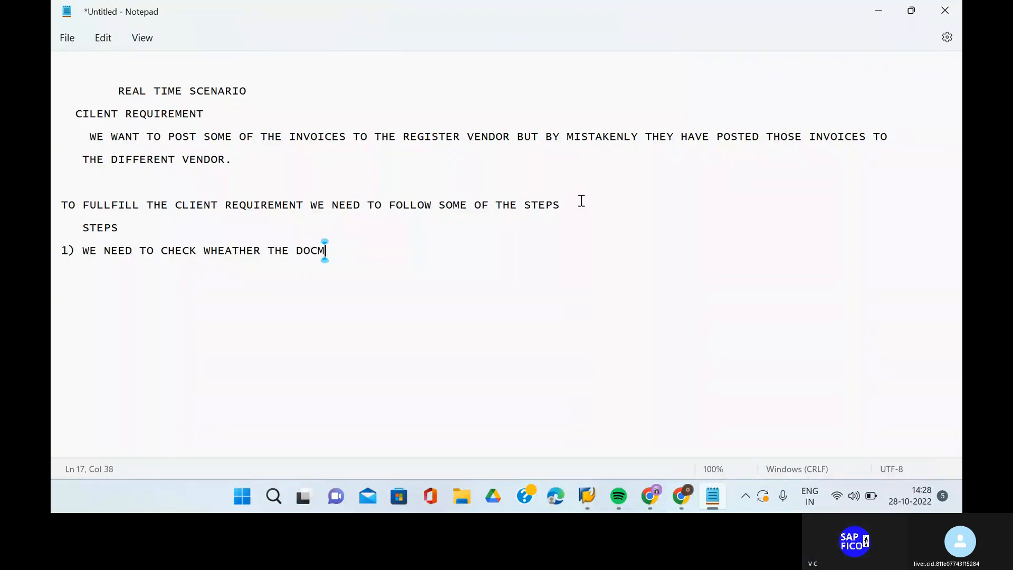
pyautogui.press('BackSpace')
pyautogui.write('UMENTR')
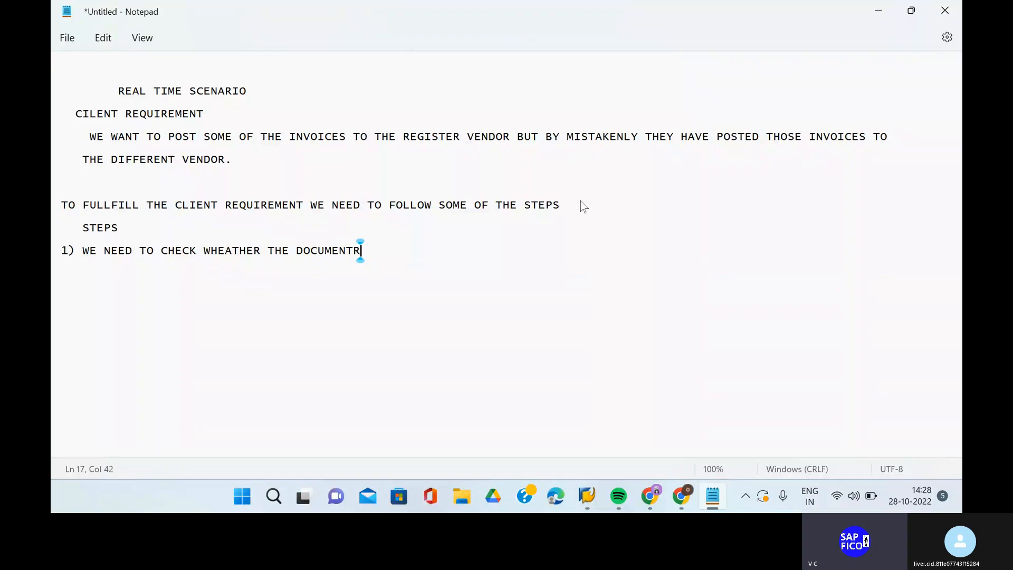
pyautogui.press('BackSpace')
pyautogui.write('TYPE K')
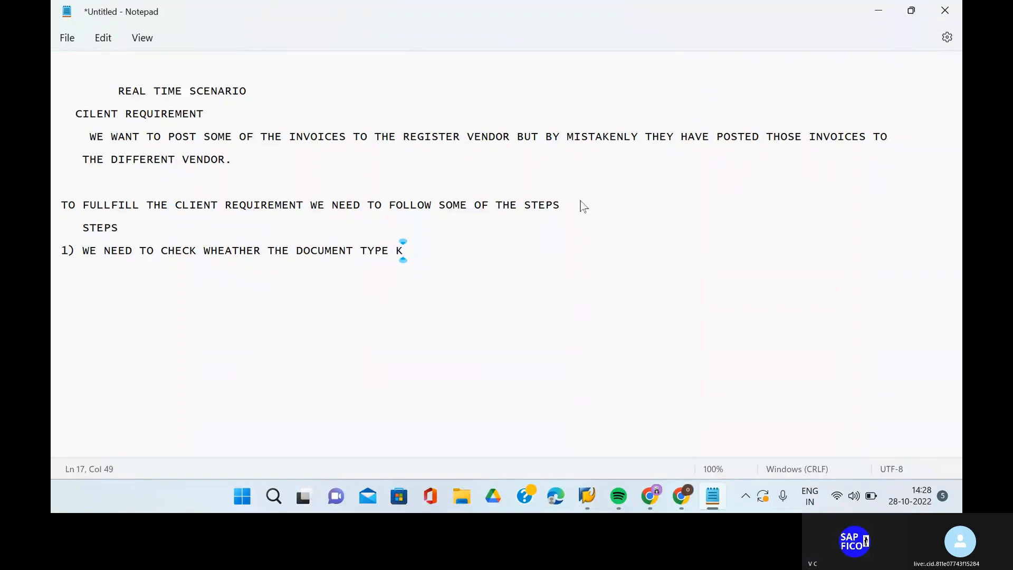
pyautogui.write('Z IS EXISTED OR NOT')
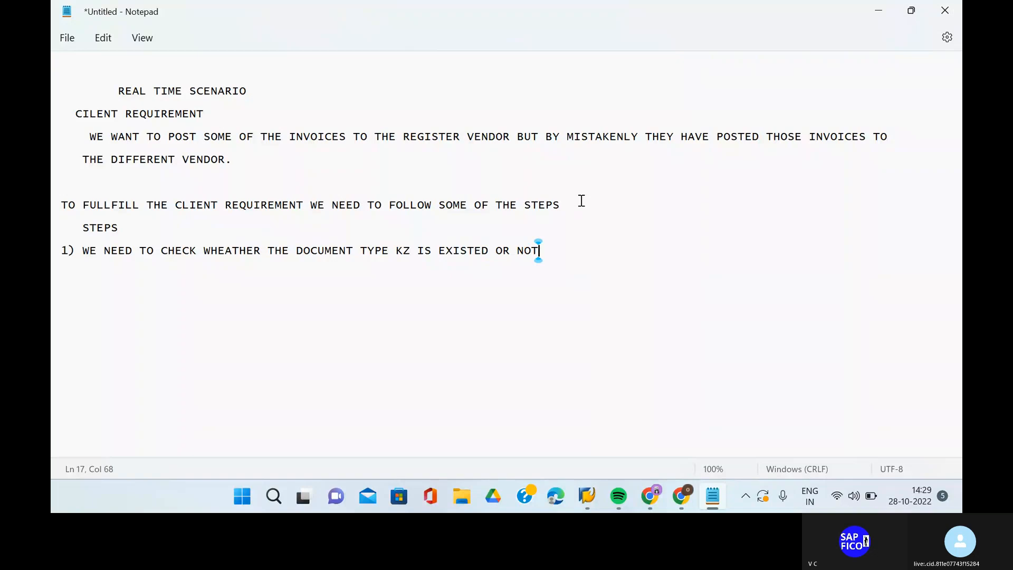
# Enclose KZ in double quotation marks in the first list item
pyautogui.click(395, 249)
pyautogui.write('"')
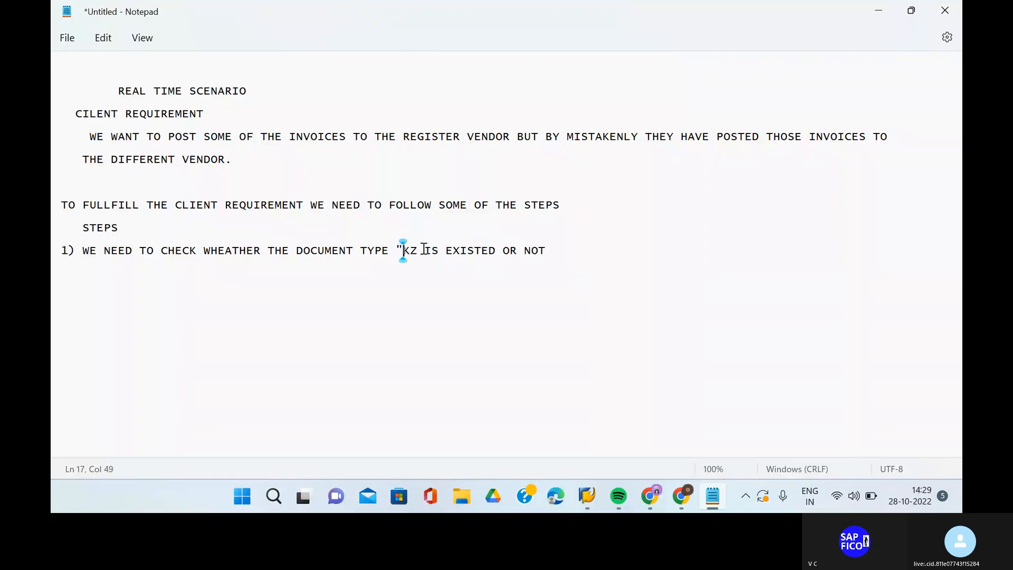
pyautogui.click(418, 249)
pyautogui.write('"')
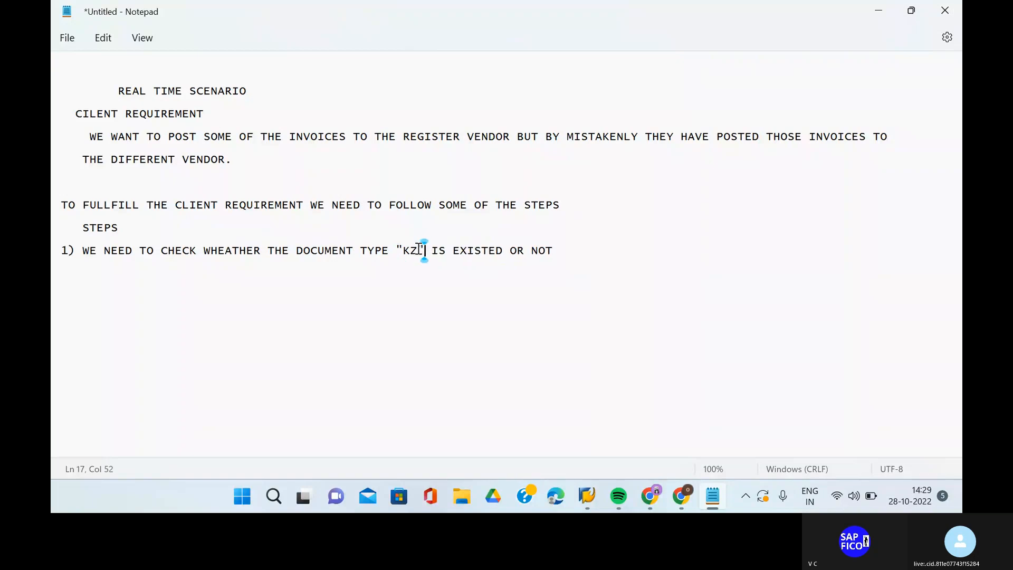
# Add the list number "2)" below the first item, leaving one blank line between them
pyautogui.click(562, 252)
pyautogui.press('Return')
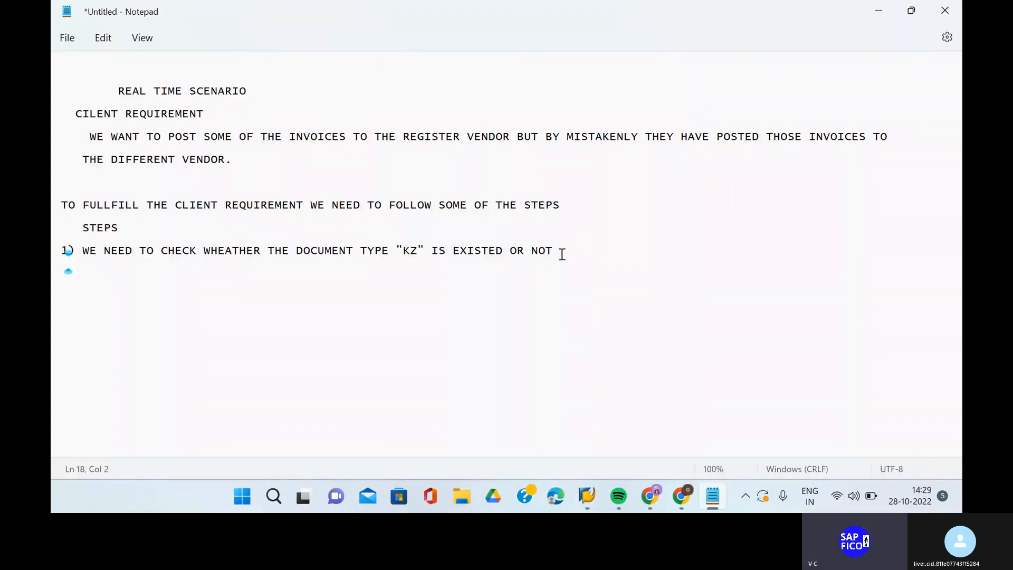
pyautogui.write('2)')
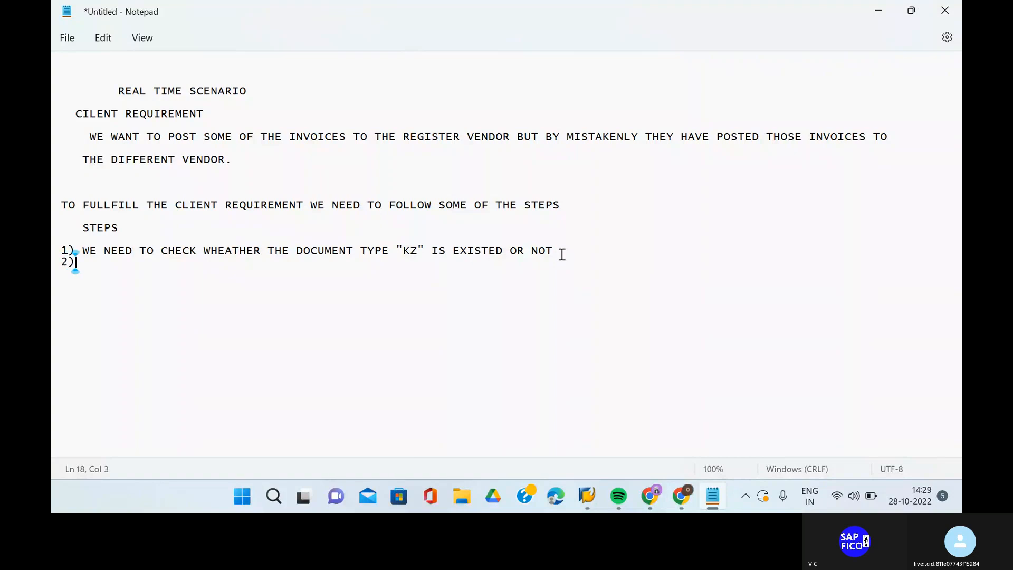
pyautogui.click(560, 250)
pyautogui.press('Return')
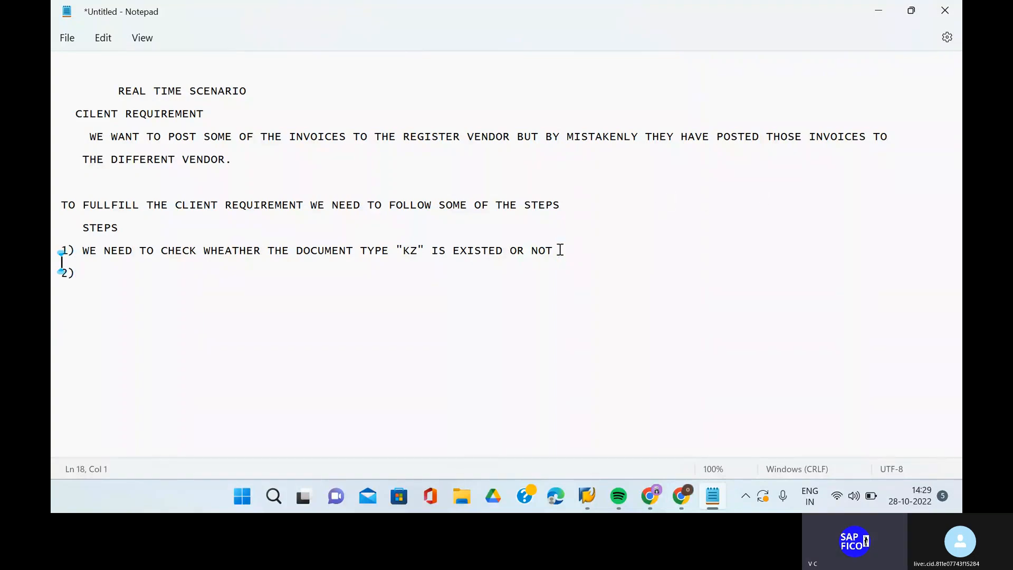
# Begin the second list item with "IF KZ DOCUMENT IS EXISTED"
pyautogui.click(86, 273)
pyautogui.write('IF KZ DOXU')
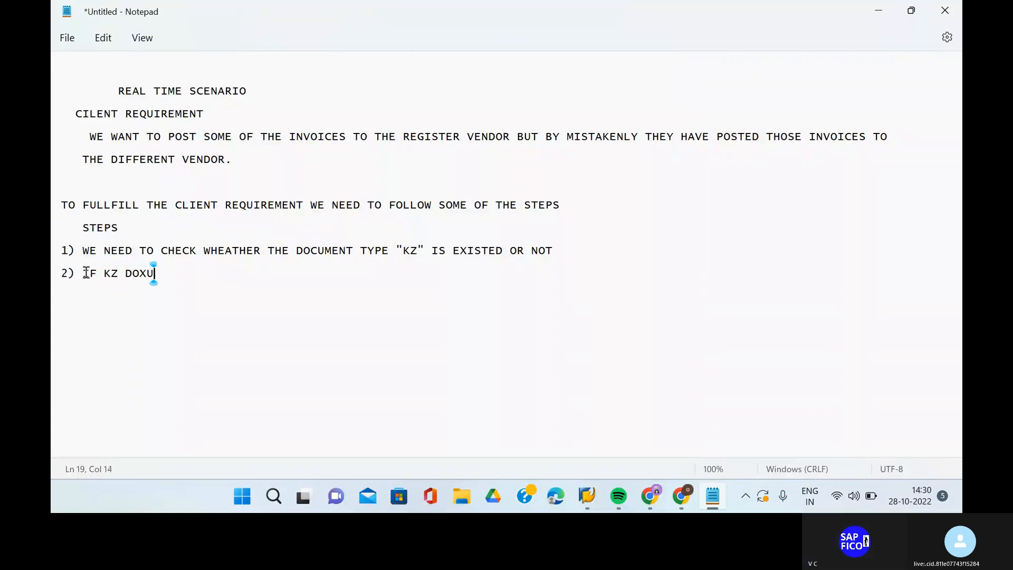
pyautogui.press('BackSpace')
pyautogui.press('BackSpace')
pyautogui.write('C')
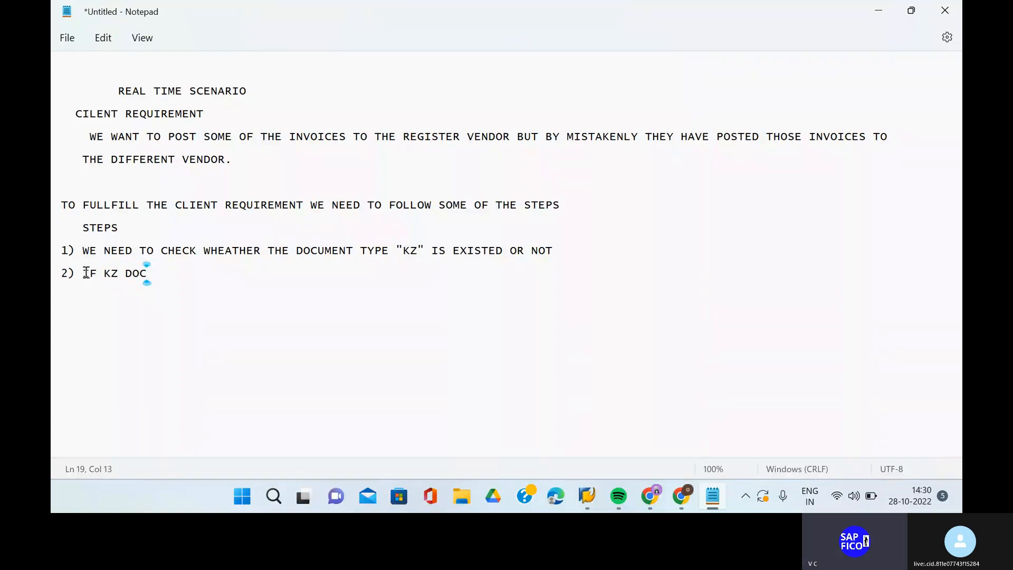
pyautogui.write('UMENT ')
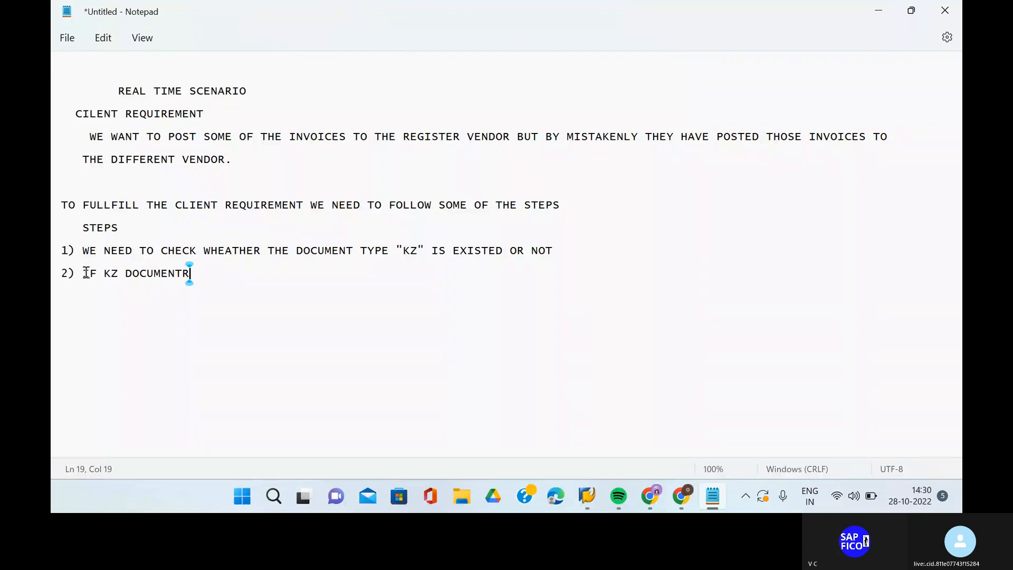
pyautogui.write('IS EXI')
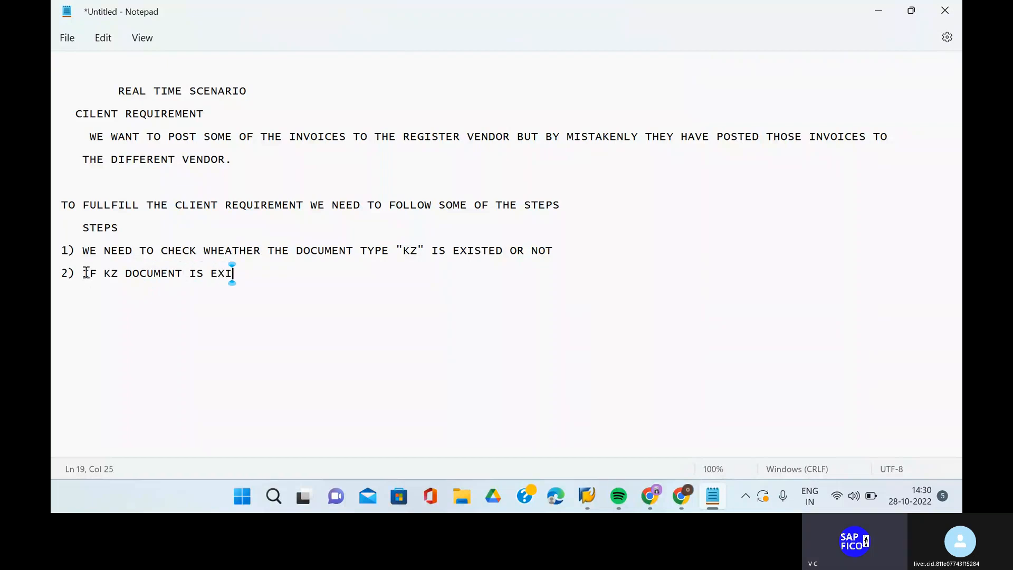
pyautogui.write('STED ')
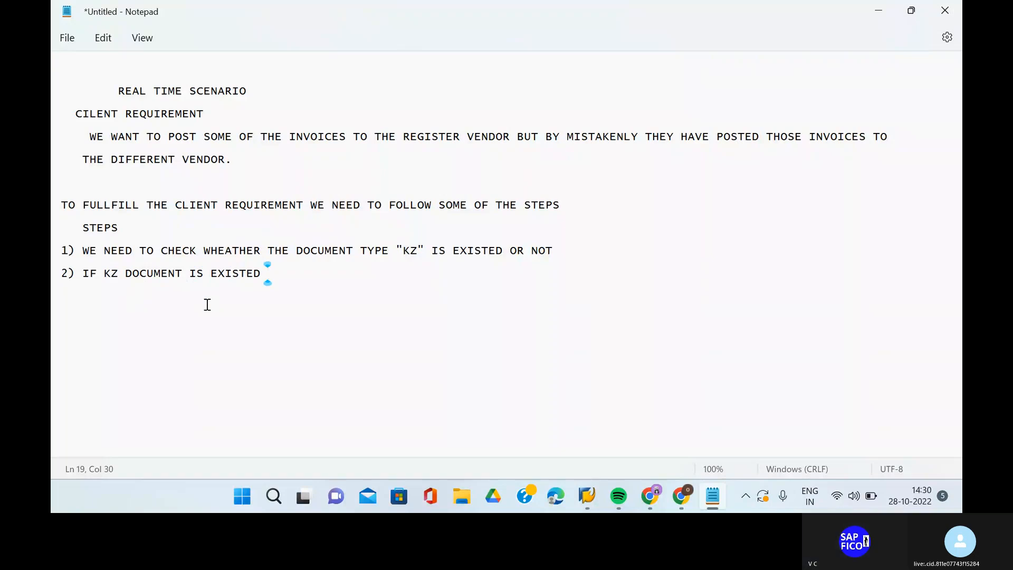
# Continue the second list item with "THEN WE NEED TO REMOVE TICK MARK"
pyautogui.write('THEN WE NEDD')
pyautogui.press('BackSpace')
pyautogui.press('BackSpace')
pyautogui.write('ED TO ')
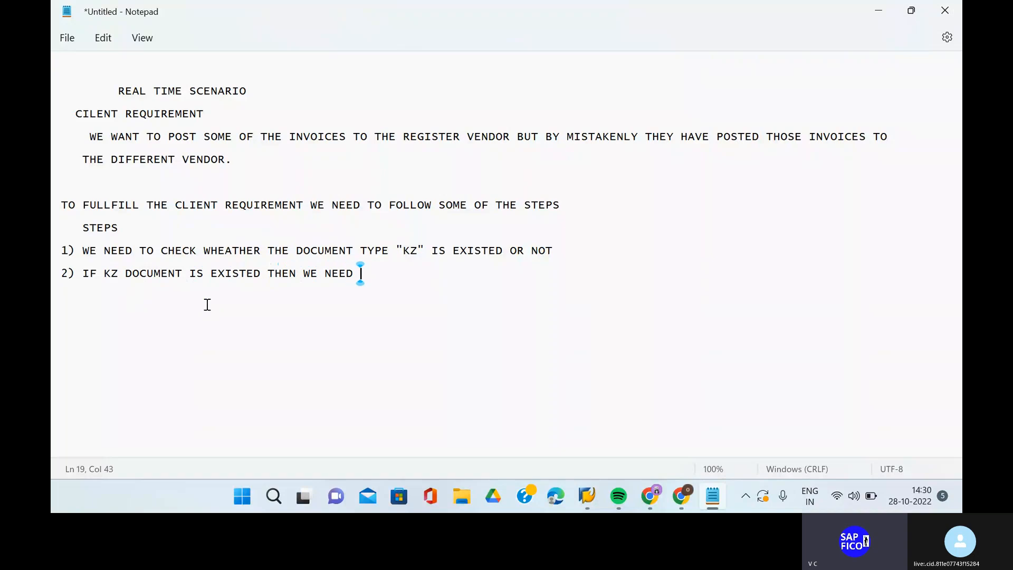
pyautogui.write('CHECK')
pyautogui.press('BackSpace')
pyautogui.press('BackSpace')
pyautogui.press('BackSpace')
pyautogui.press('BackSpace')
pyautogui.press('BackSpace')
pyautogui.press('BackSpace')
pyautogui.write('REMOVE T')
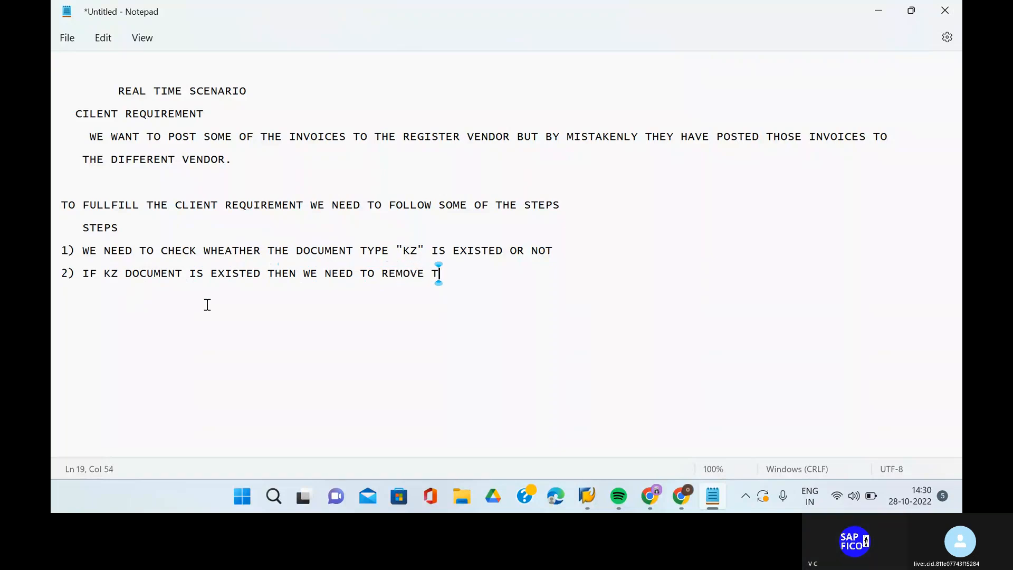
pyautogui.write('ICK MARK')
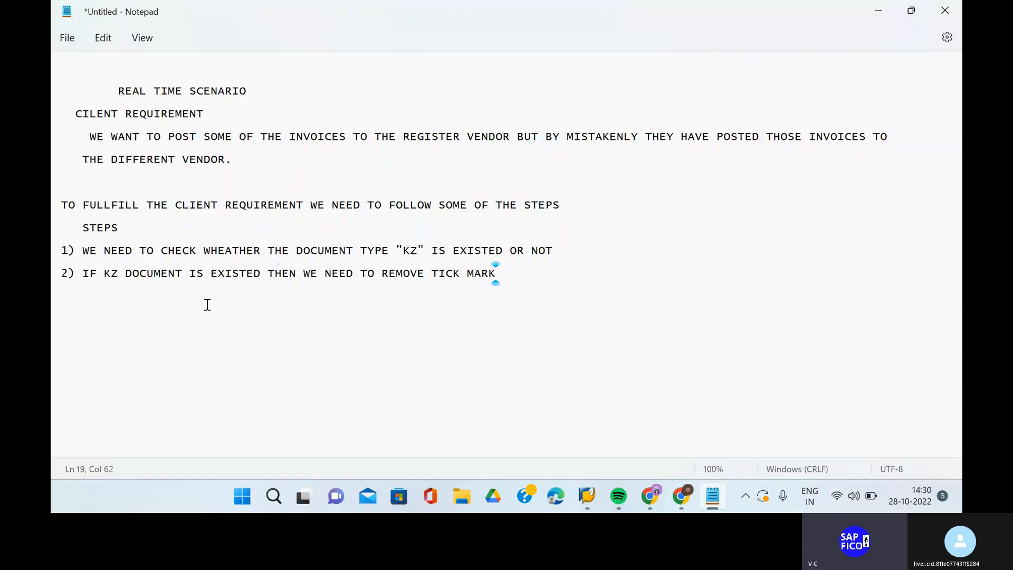
# Continue the second list item with "FOR CHECK VENDOR"
pyautogui.write(' IN')
pyautogui.press('BackSpace')
pyautogui.press('BackSpace')
pyautogui.write('F=')
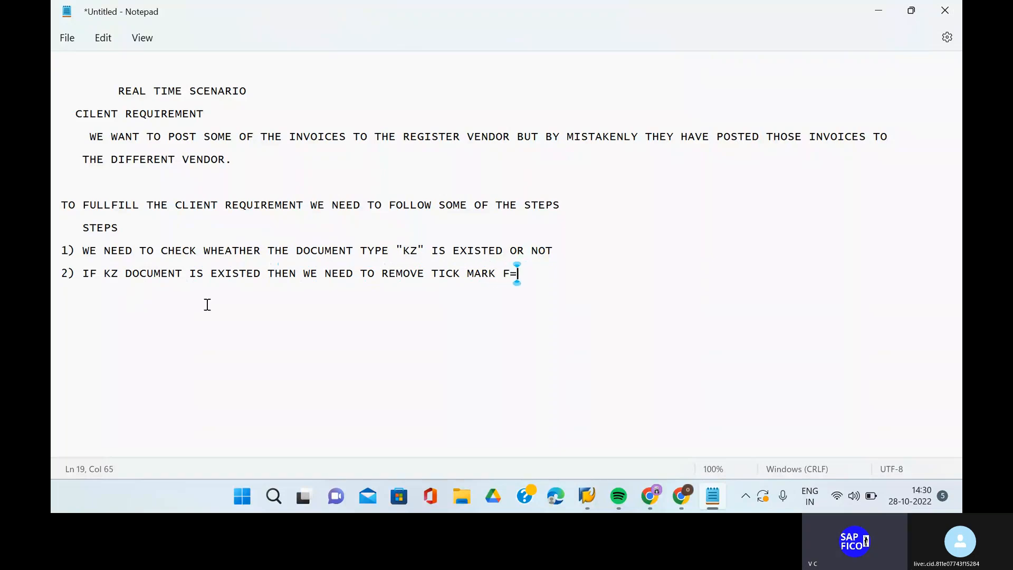
pyautogui.press('BackSpace')
pyautogui.write('OR ')
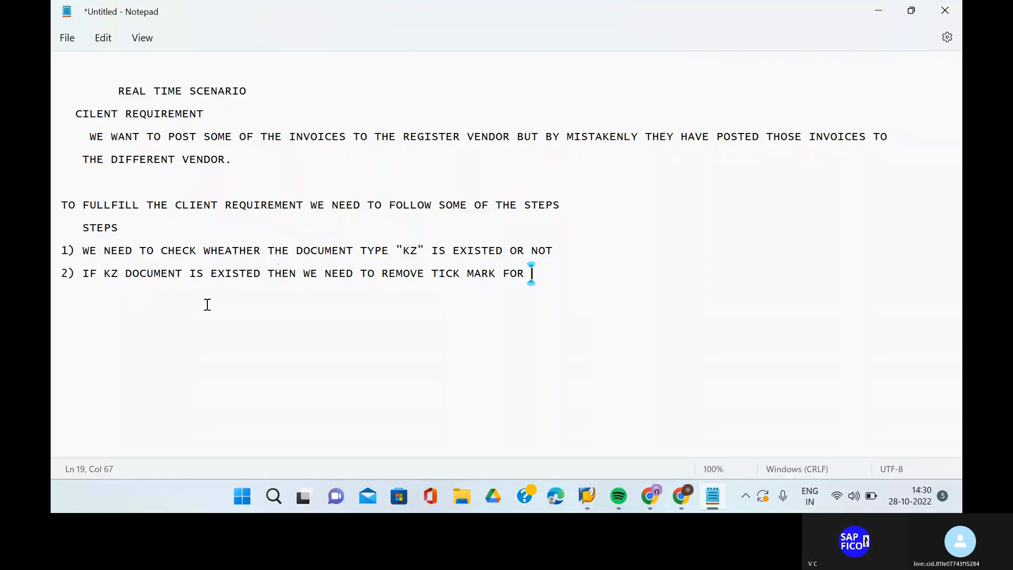
pyautogui.write('CEC')
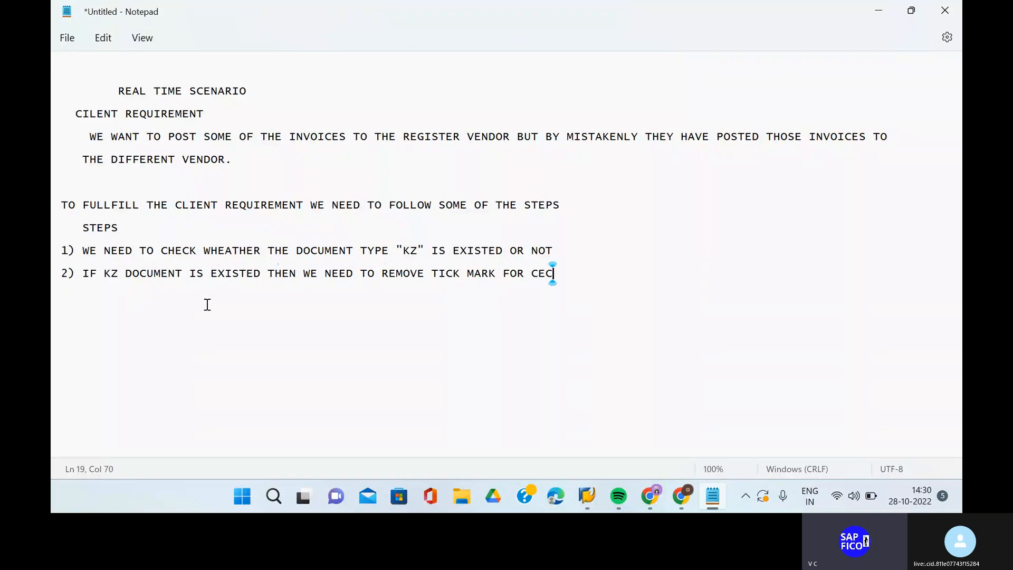
pyautogui.press('BackSpace')
pyautogui.press('BackSpace')
pyautogui.write('E')
pyautogui.press('BackSpace')
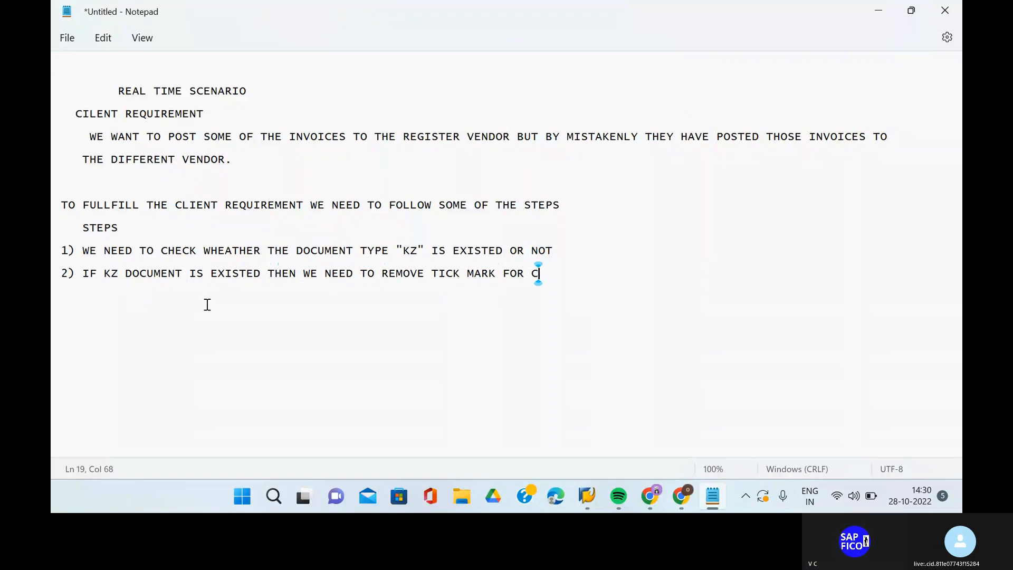
pyautogui.write('HECK VE')
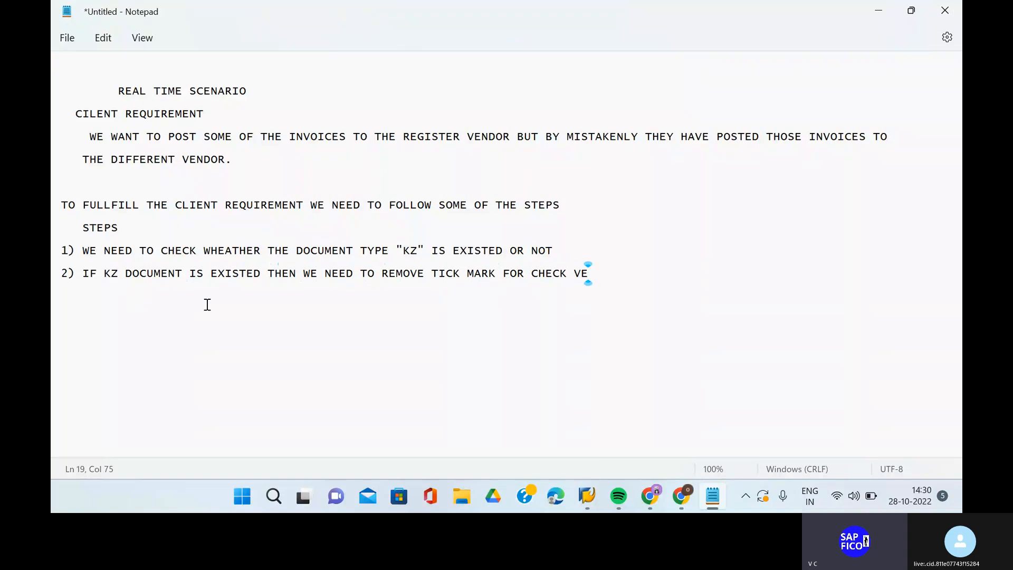
pyautogui.write('NDOR')
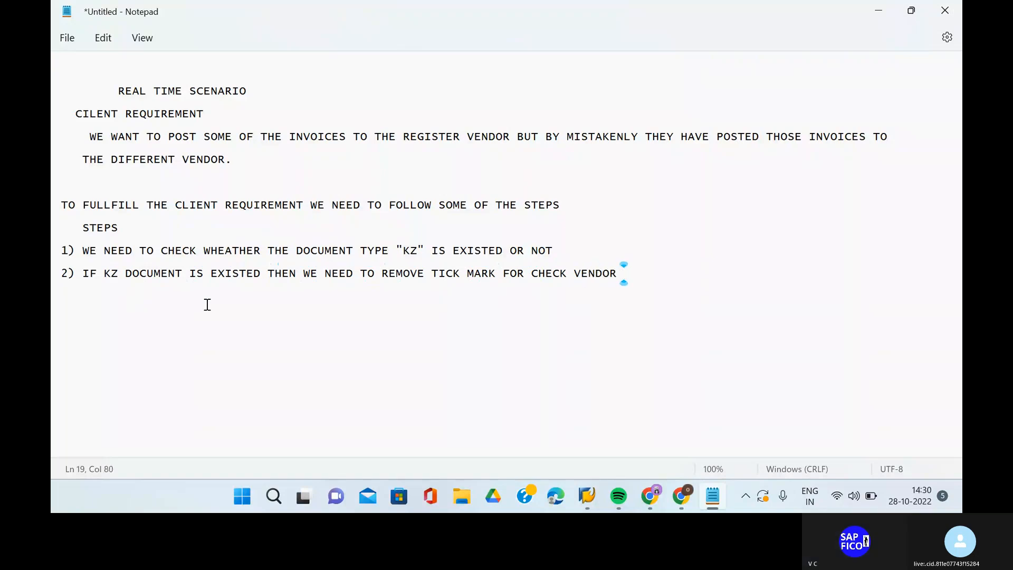
# Extend the second list item with "OR CUSTOMER"
pyautogui.press('BackSpace')
pyautogui.write('?')
pyautogui.press('BackSpace')
pyautogui.write('OR ')
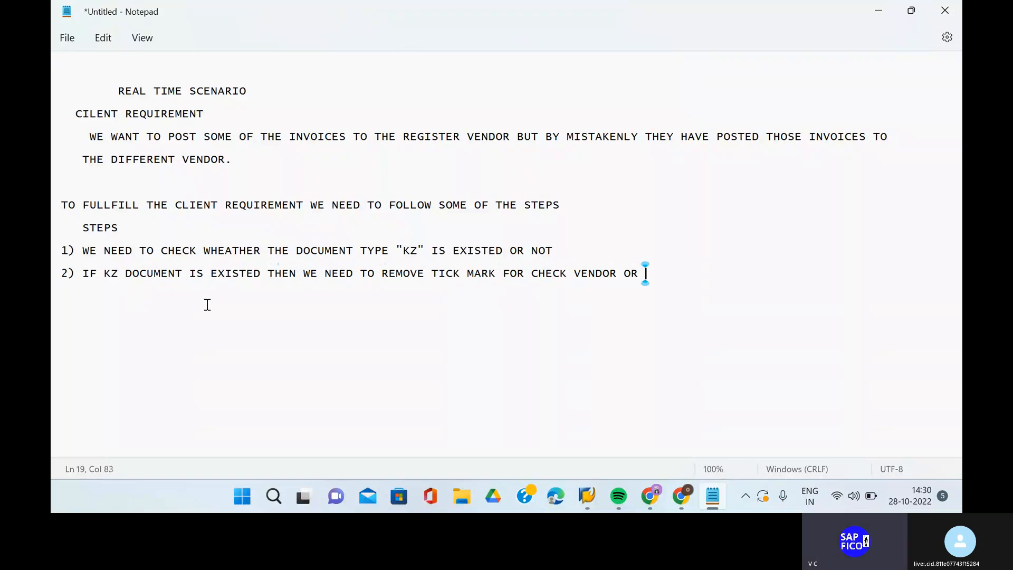
pyautogui.write('CUSTOMER')
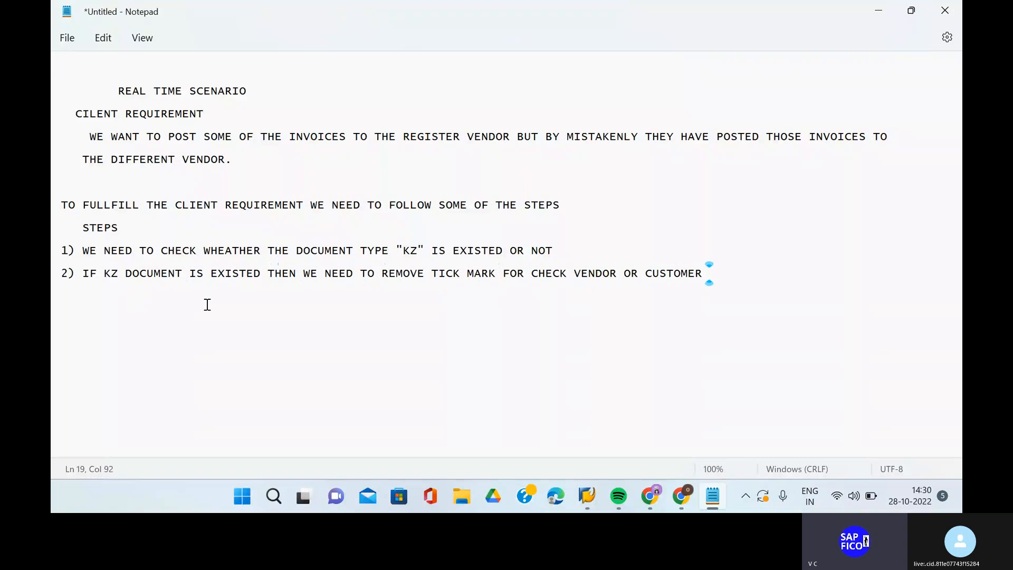
# Add "IN" at the end of the first list item and "IN TCODE -OBA7" at the end of the second
pyautogui.click(575, 250)
pyautogui.write('IN')
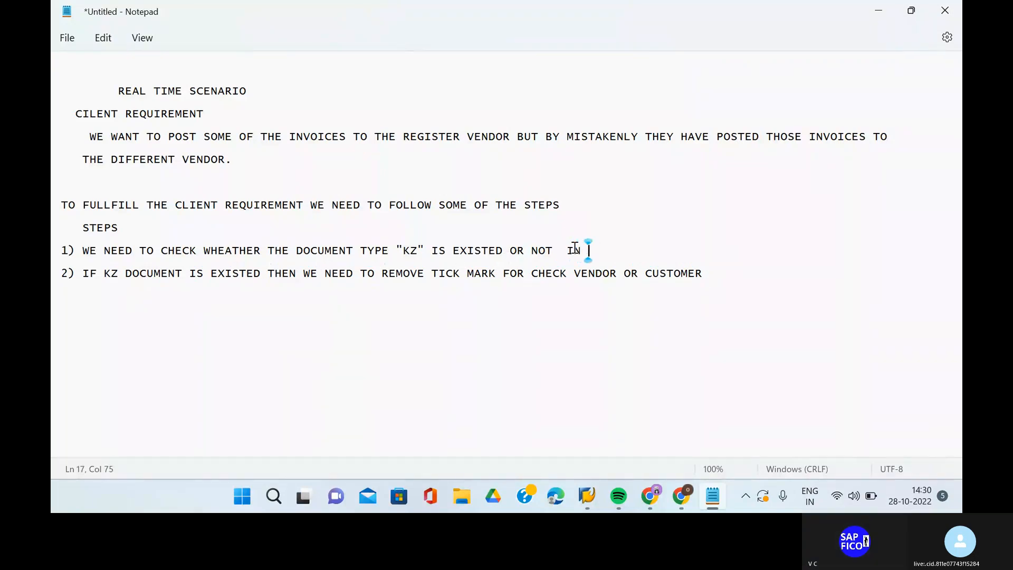
pyautogui.click(716, 275)
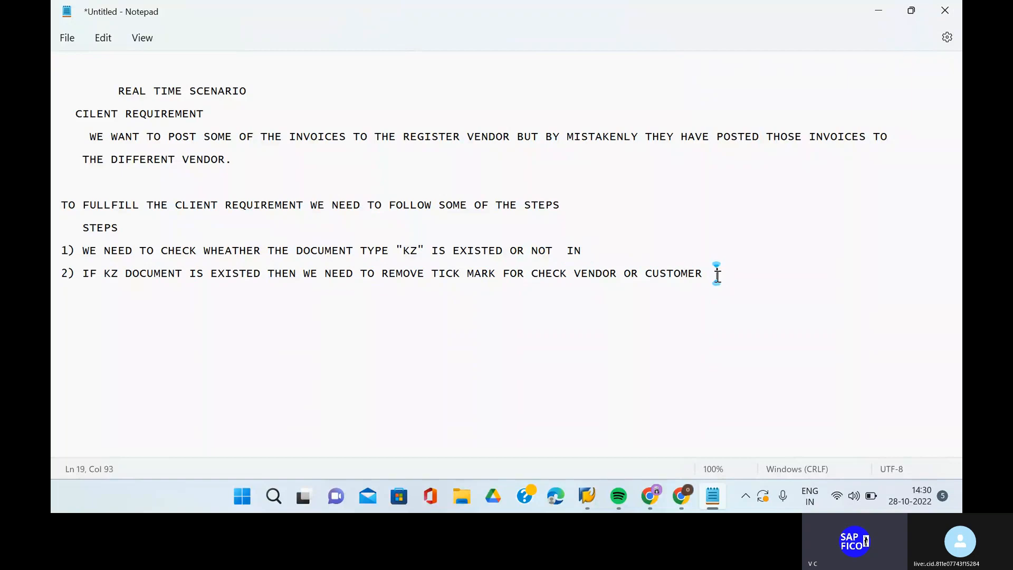
pyautogui.write('IN TCODE -')
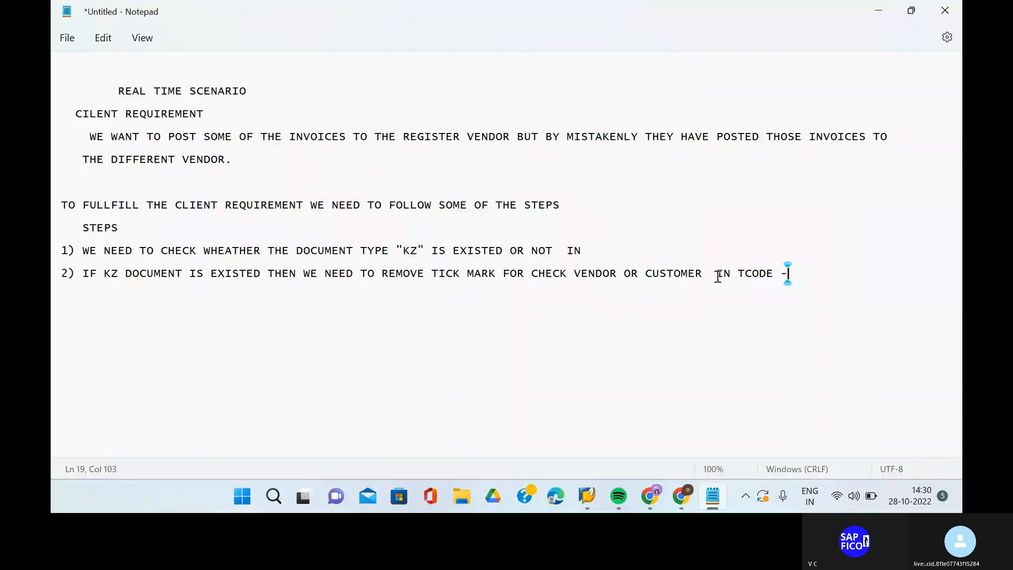
pyautogui.write('OBA7')
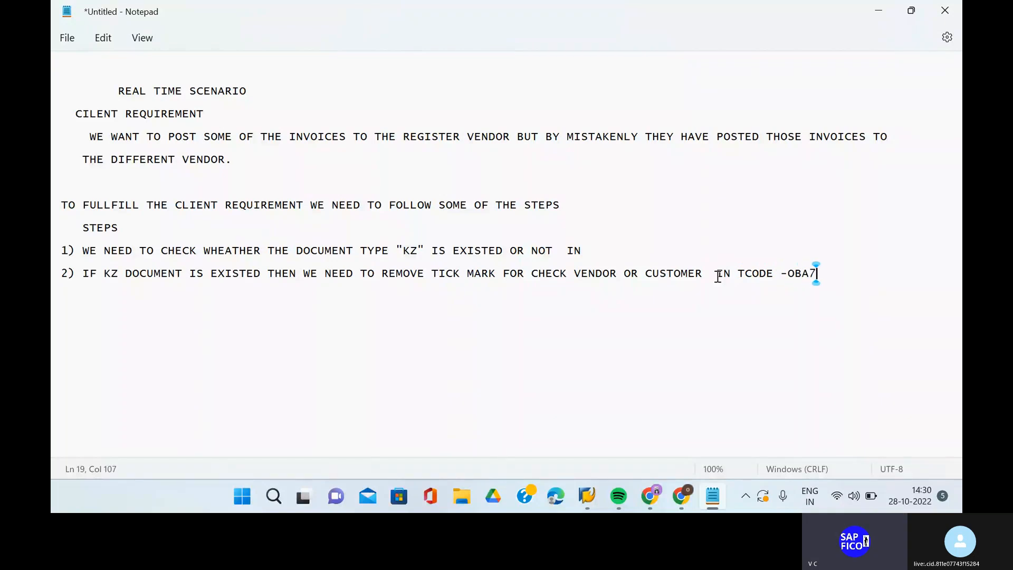
# Start a third list item numbered "3)" two lines below the second, beginning with "IF WE WANT"
pyautogui.press('Return')
pyautogui.press('Return')
pyautogui.write('#')
pyautogui.press('BackSpace')
pyautogui.write('3)')
pyautogui.write('I')
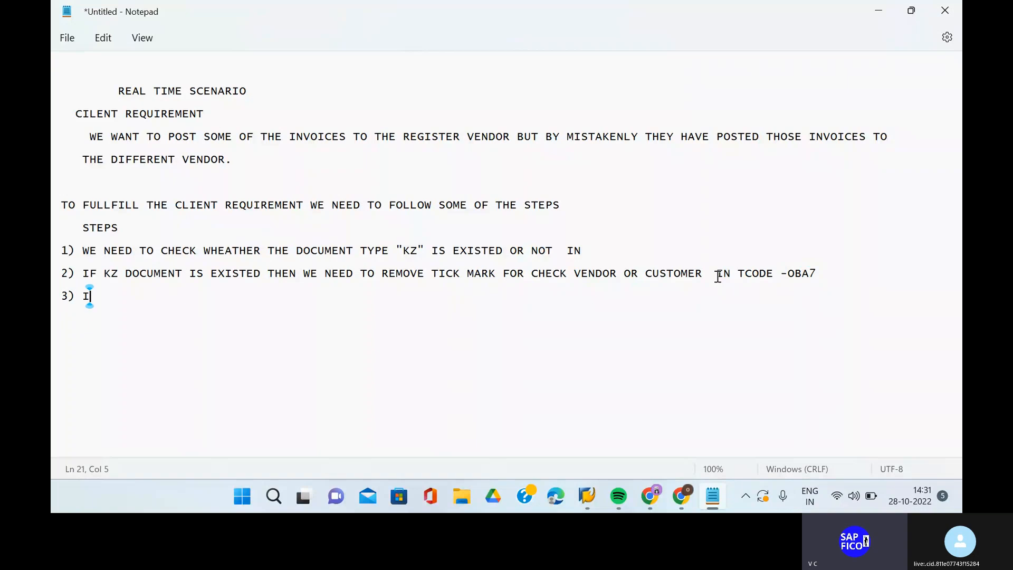
pyautogui.write('F WE WAN')
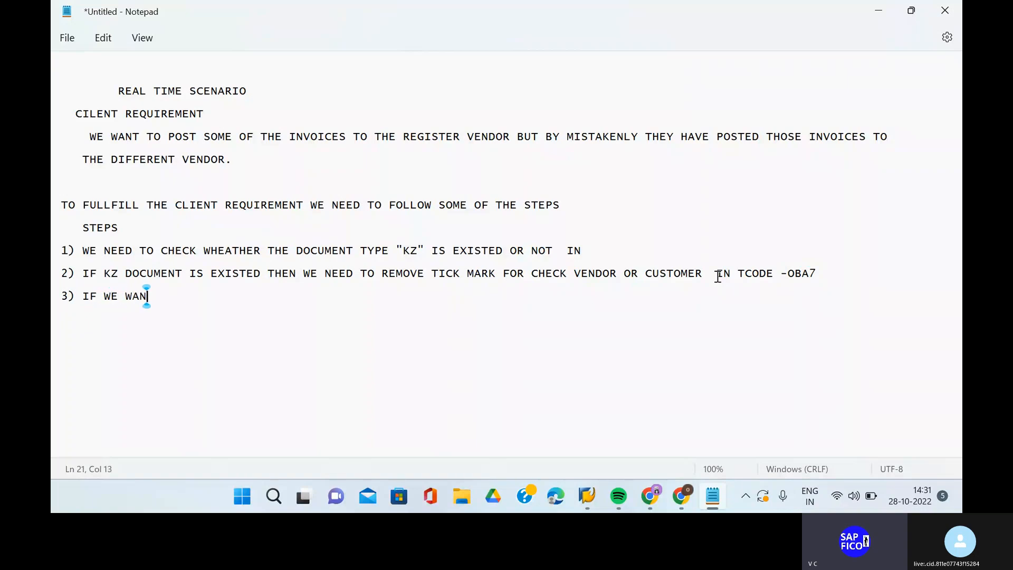
# Continue the third list item with "TO TRANSFER FROM ONE VENDOR TO"
pyautogui.write('T TO RA')
pyautogui.press('BackSpace')
pyautogui.press('BackSpace')
pyautogui.write('TA')
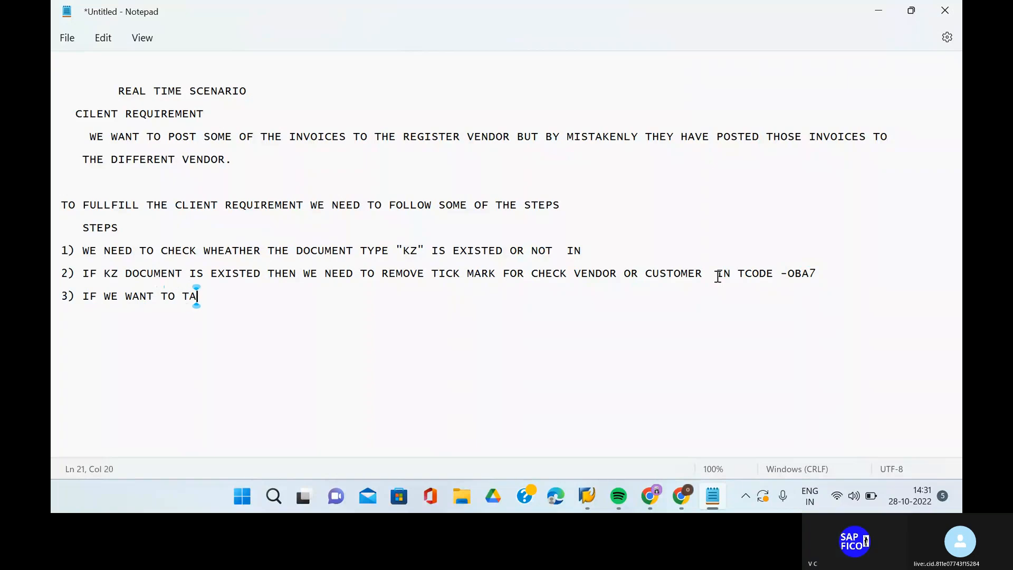
pyautogui.press('BackSpace')
pyautogui.write('RANSFER ')
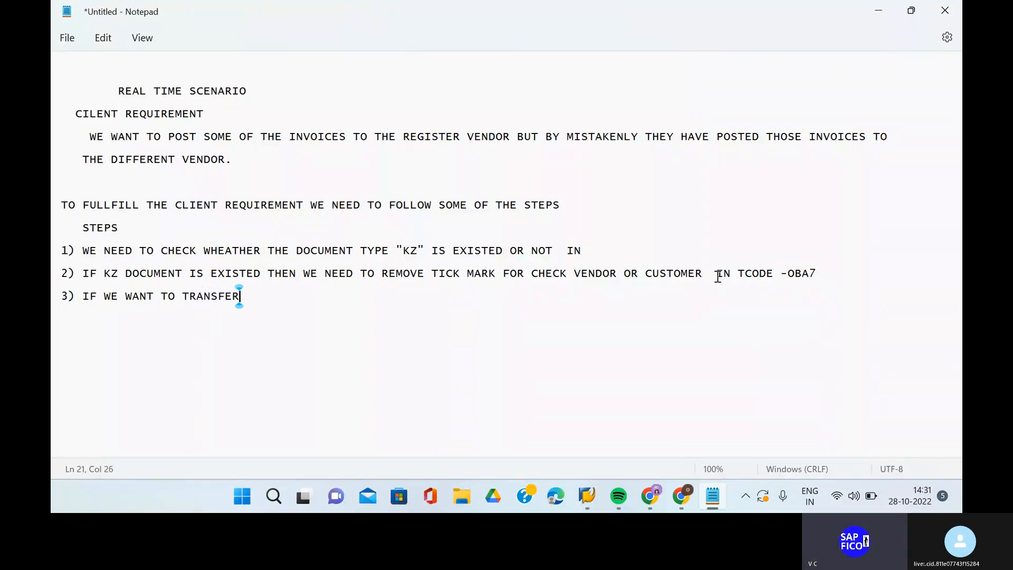
pyautogui.write('FROM')
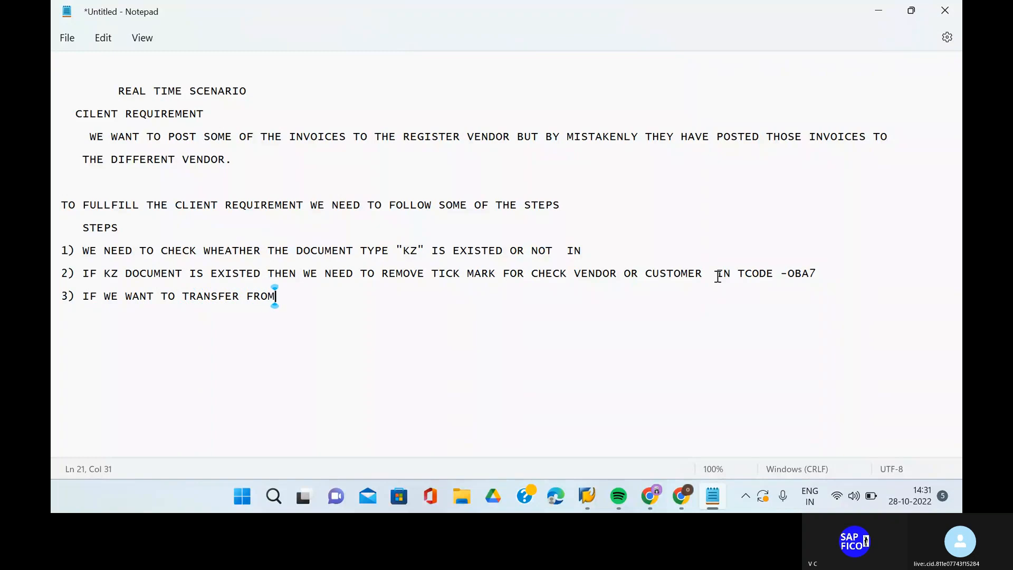
pyautogui.write(' ONE VEND')
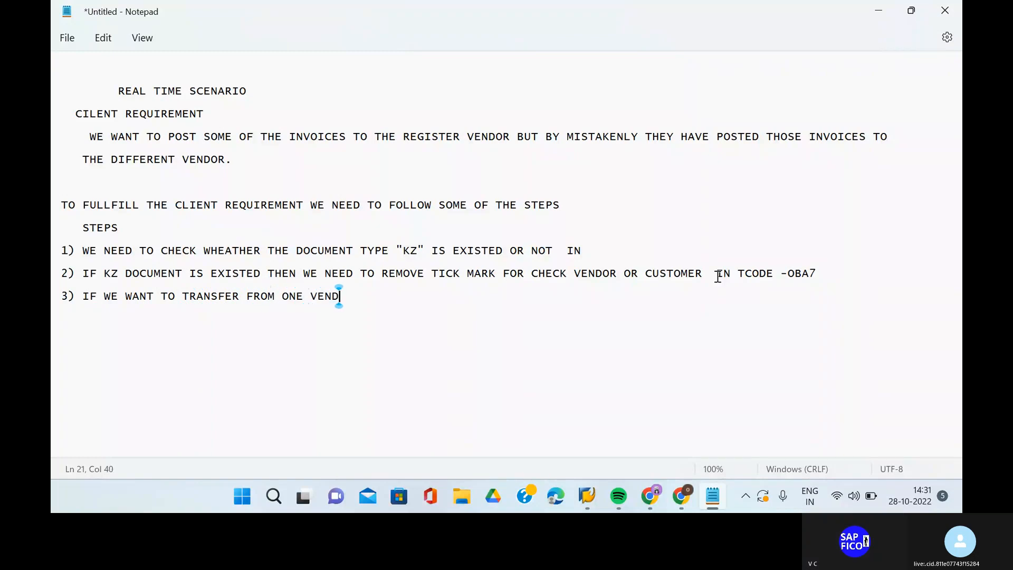
pyautogui.write('OR TO TH')
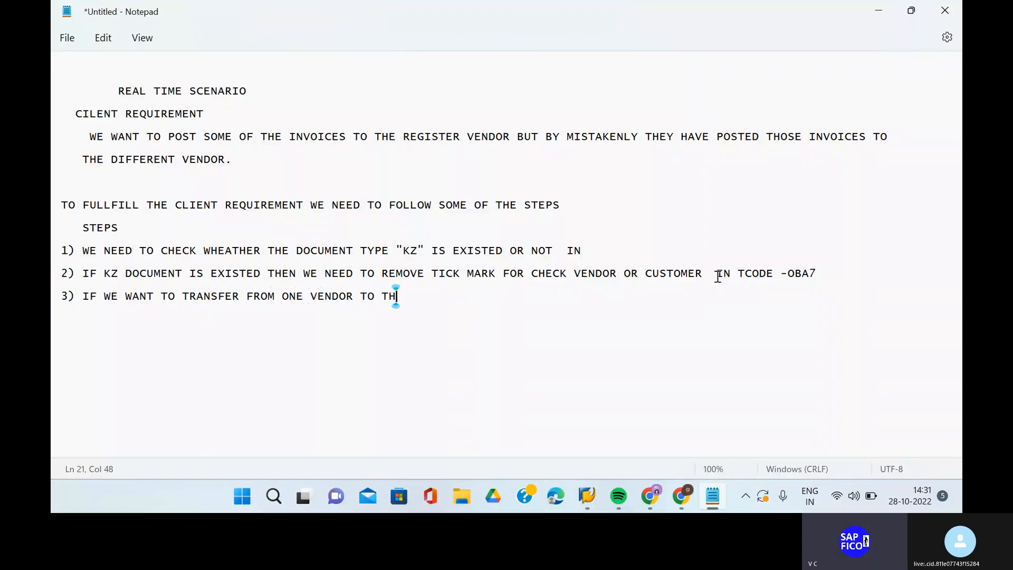
pyautogui.press('BackSpace')
pyautogui.press('BackSpace')
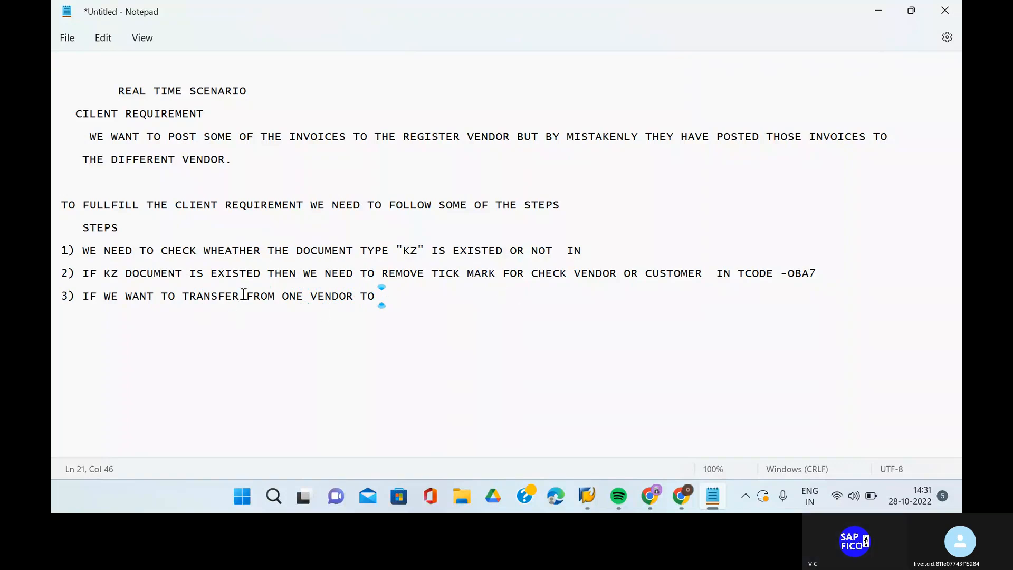
# Insert "AMOUNT" after "TRANSFER" in the third list item and continue its end with "ANOTHER VENDOR"
pyautogui.write('AMOUNT')
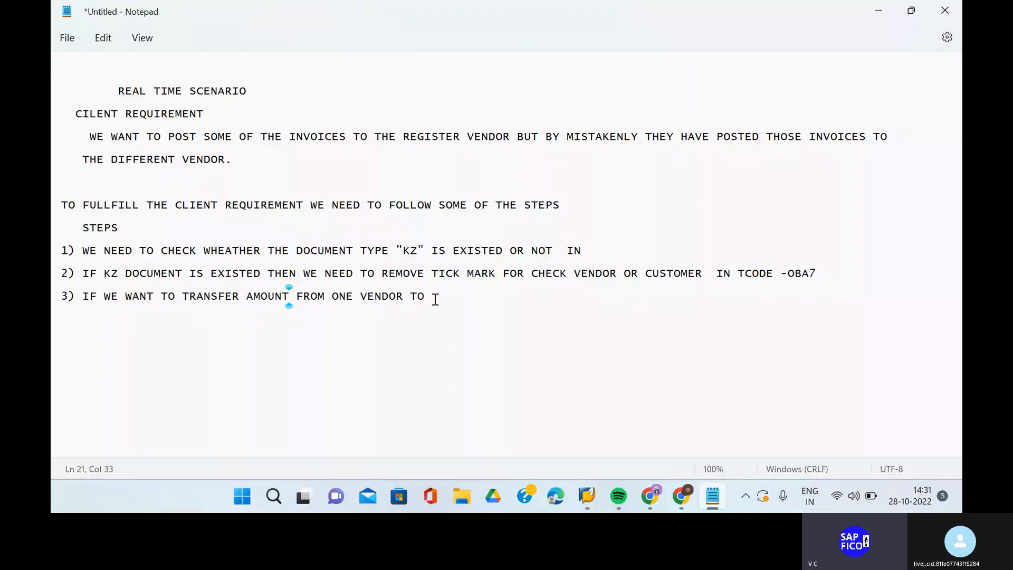
pyautogui.write(' FROM ONE VENDOR TO ANOTHER VENDR')
pyautogui.press('BackSpace')
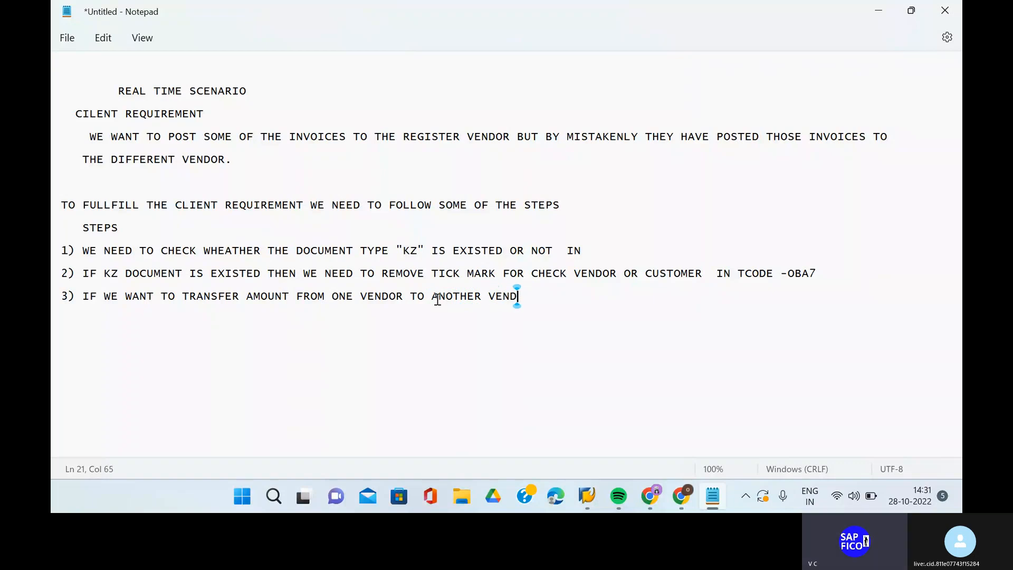
pyautogui.write('O')
pyautogui.press('BackSpace')
pyautogui.write('OR')
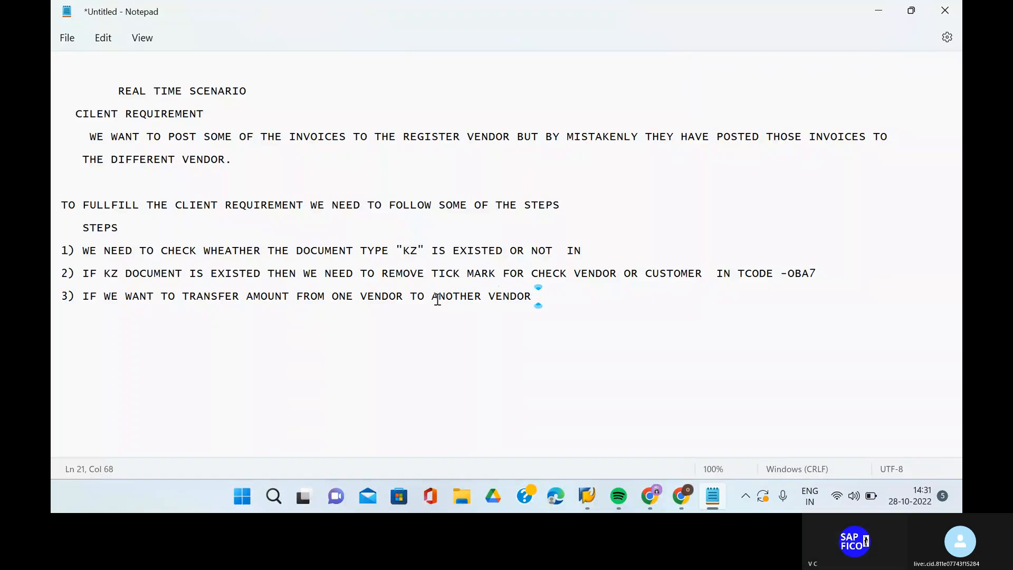
# Complete the third list item with ", WE WILL USE THE POSTING KEY 31"
pyautogui.press('BackSpace')
pyautogui.write(', WE WILL USE THE ')
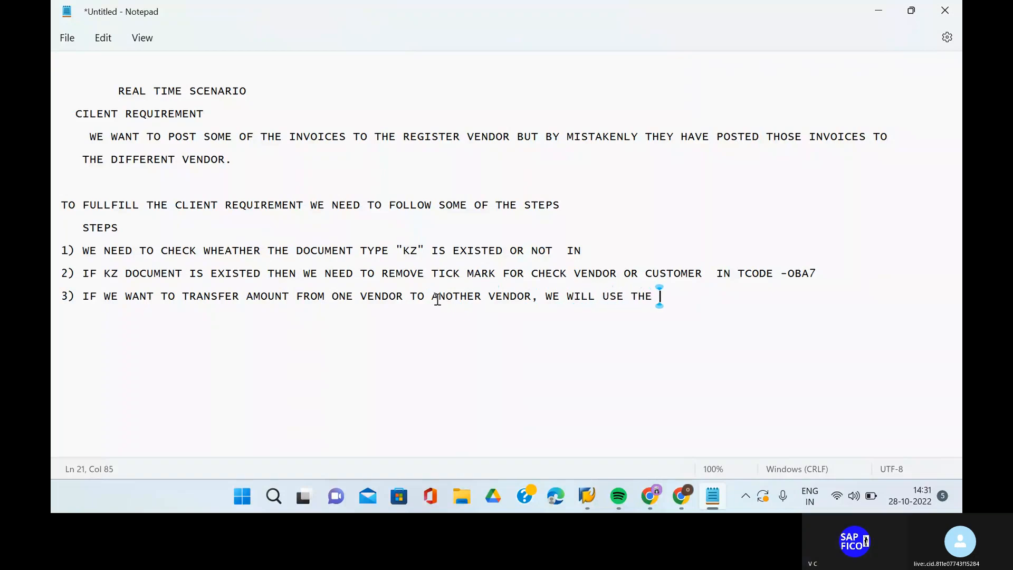
pyautogui.write('POSTING KEY')
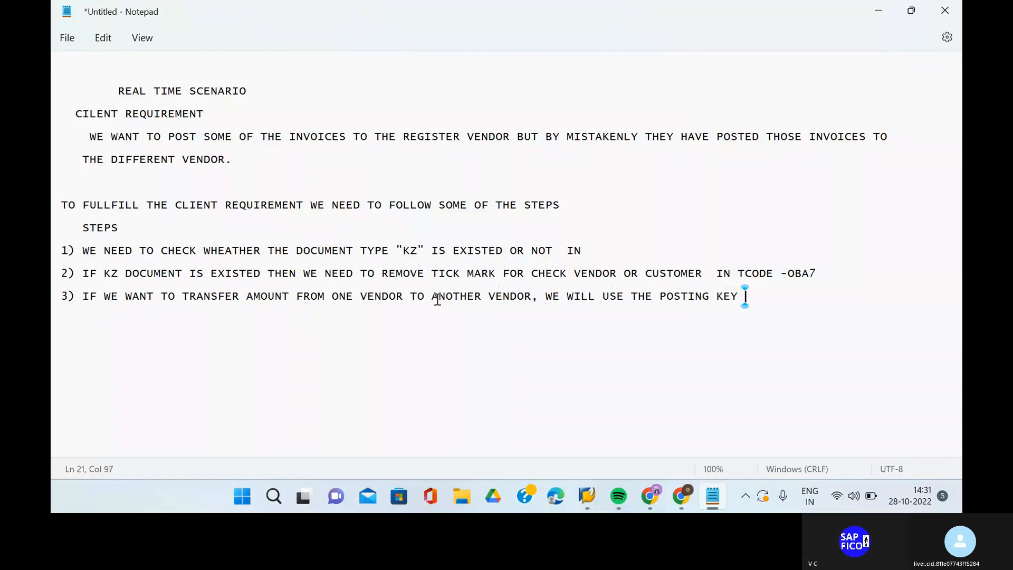
pyautogui.write(' 31')
# Add a fourth list item below the third reading "4) WE NEED TO CHECK THE LINE ITEM DISPLAY OF VENDORS"
pyautogui.press('Return')
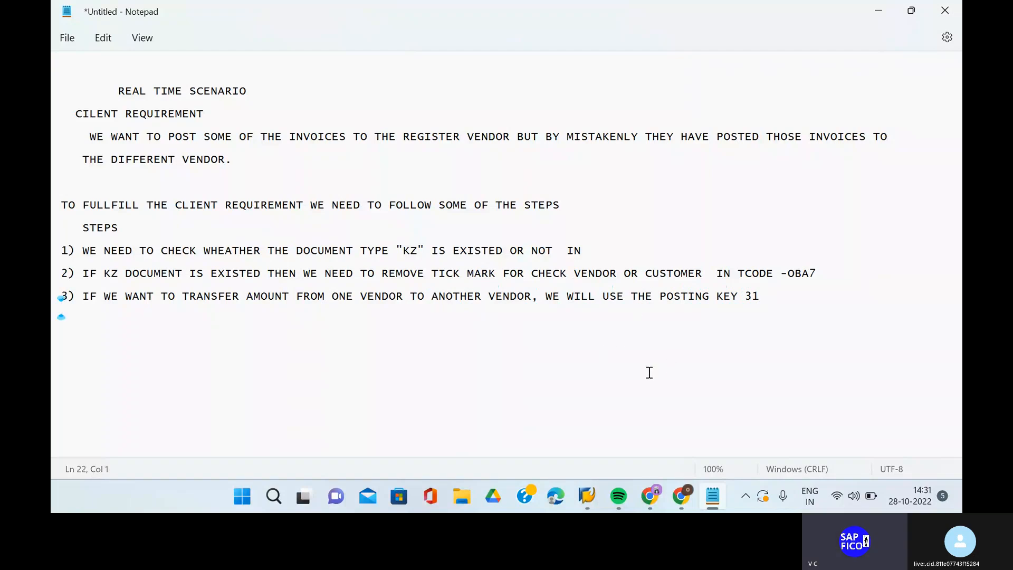
pyautogui.write('4) ')
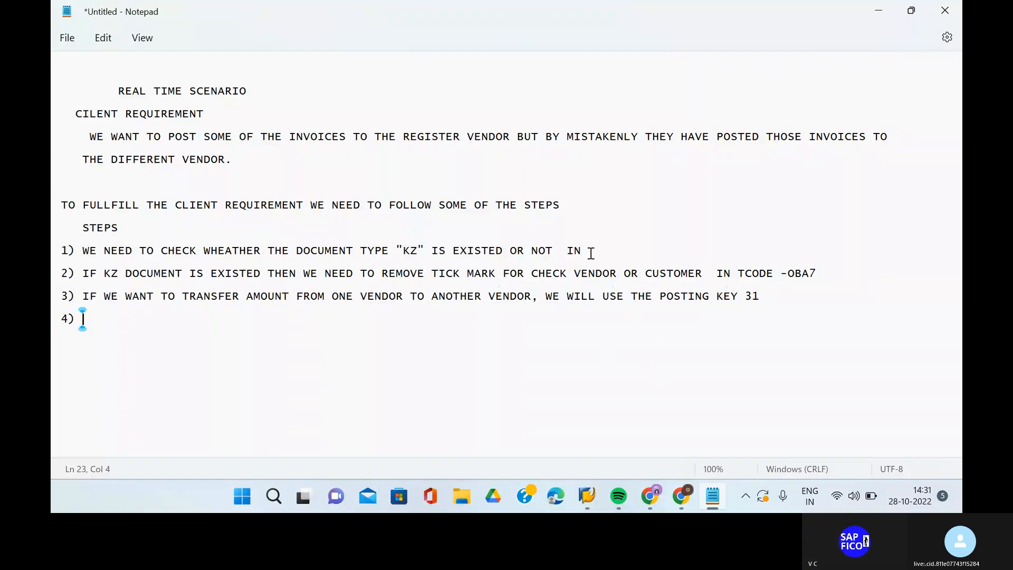
pyautogui.write('WE NEE')
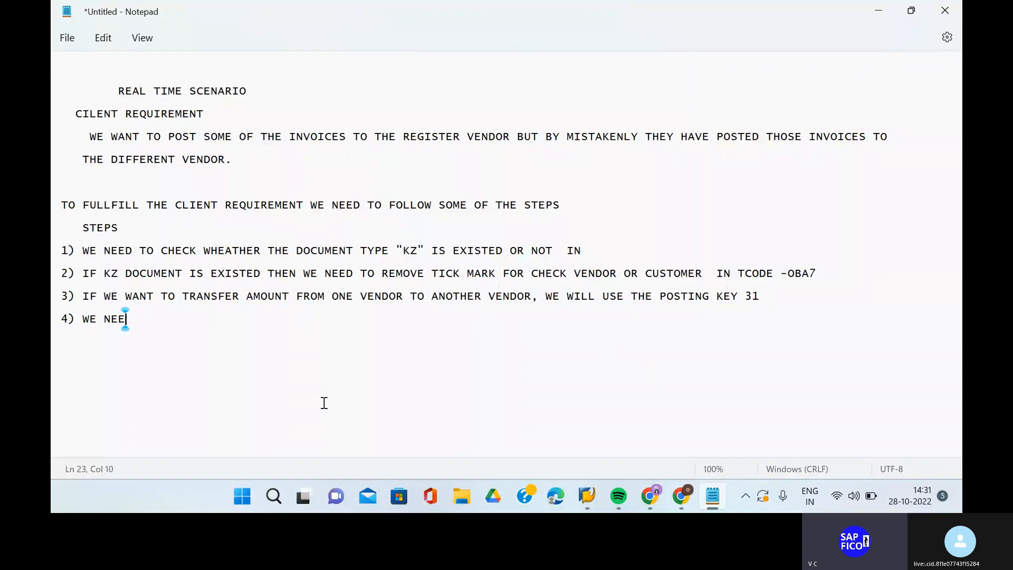
pyautogui.write('D TO CHEC')
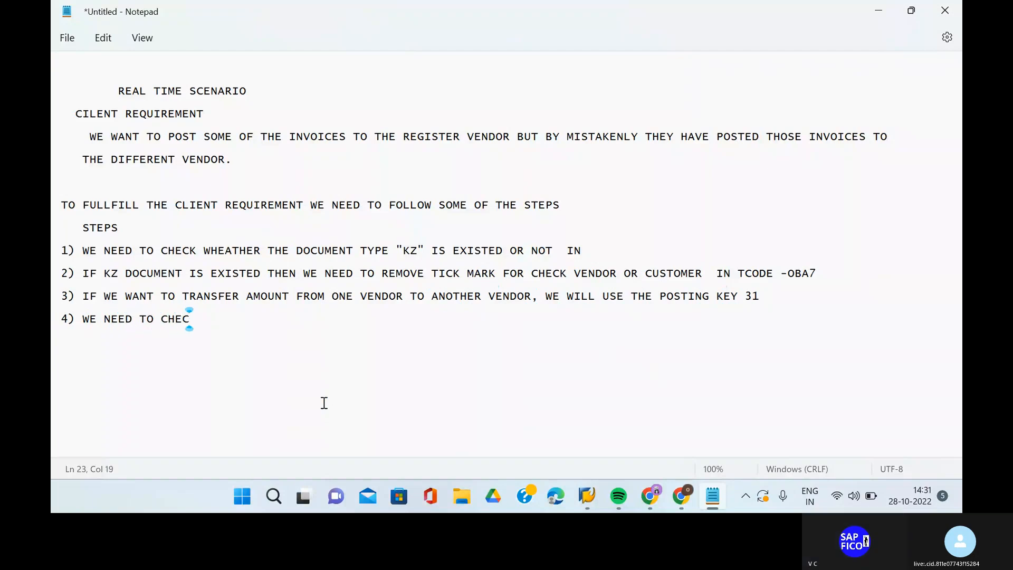
pyautogui.write('K THE LINE I')
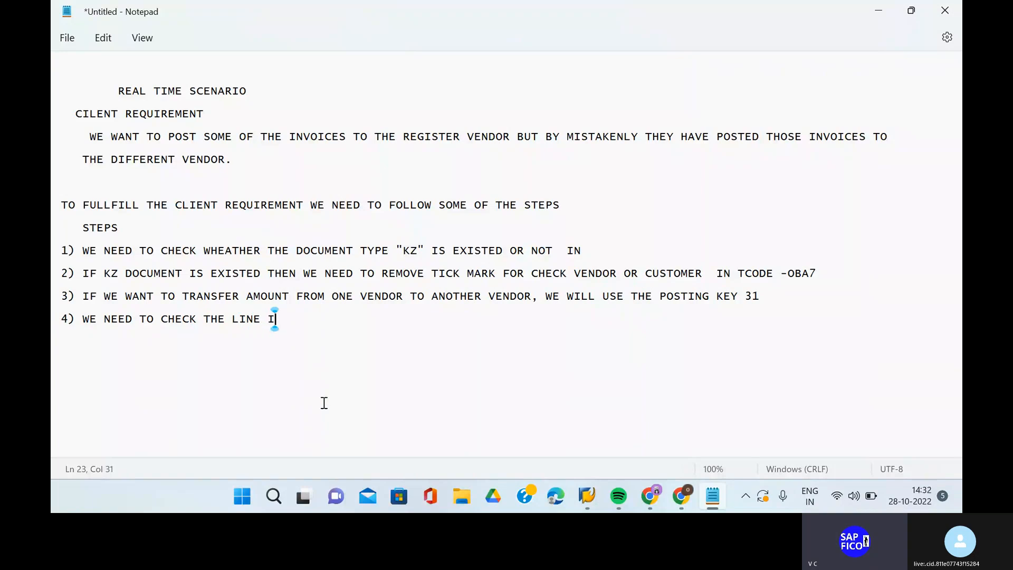
pyautogui.write('TEM DISP')
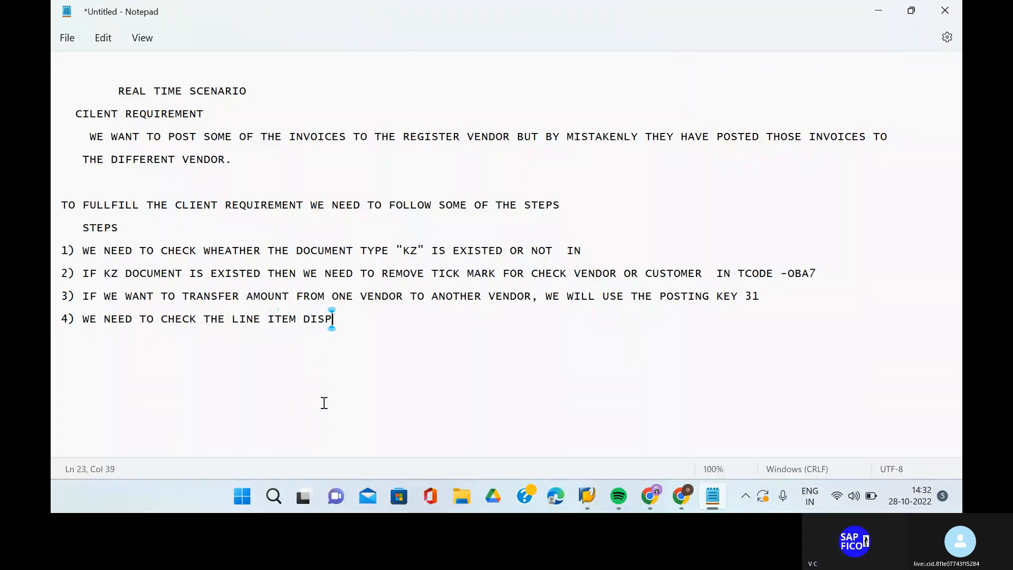
pyautogui.write('LAY OF VENDOR')
pyautogui.press('BackSpace')
pyautogui.write('S')
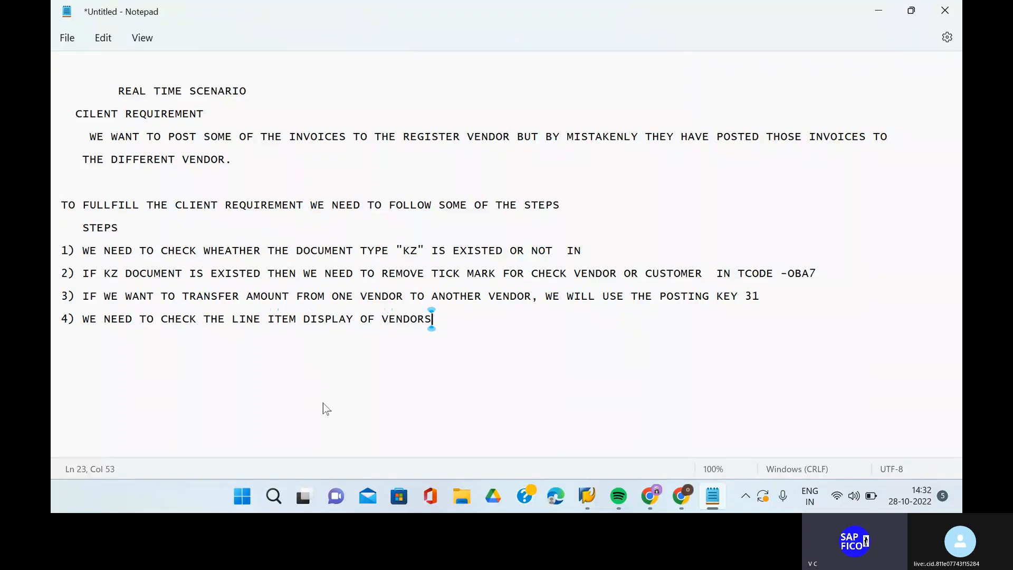
# Complete the first list item with the transaction code "OBA7" after "IN", keeping the second item on its own line
pyautogui.click(588, 245)
pyautogui.click(588, 251)
pyautogui.write('OB A')
pyautogui.press('Delete')
pyautogui.press('Delete')
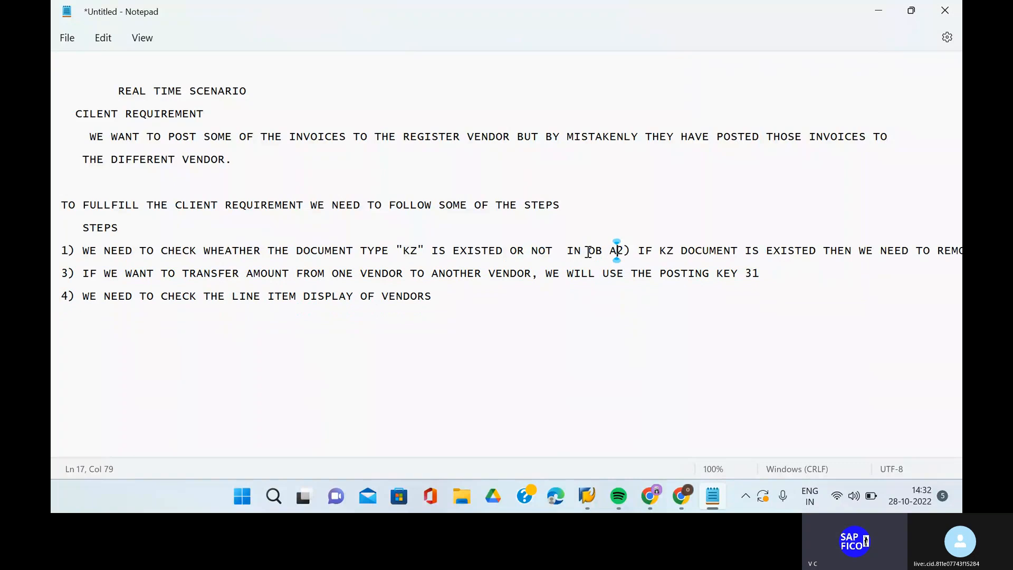
pyautogui.press('Return')
pyautogui.press('Return')
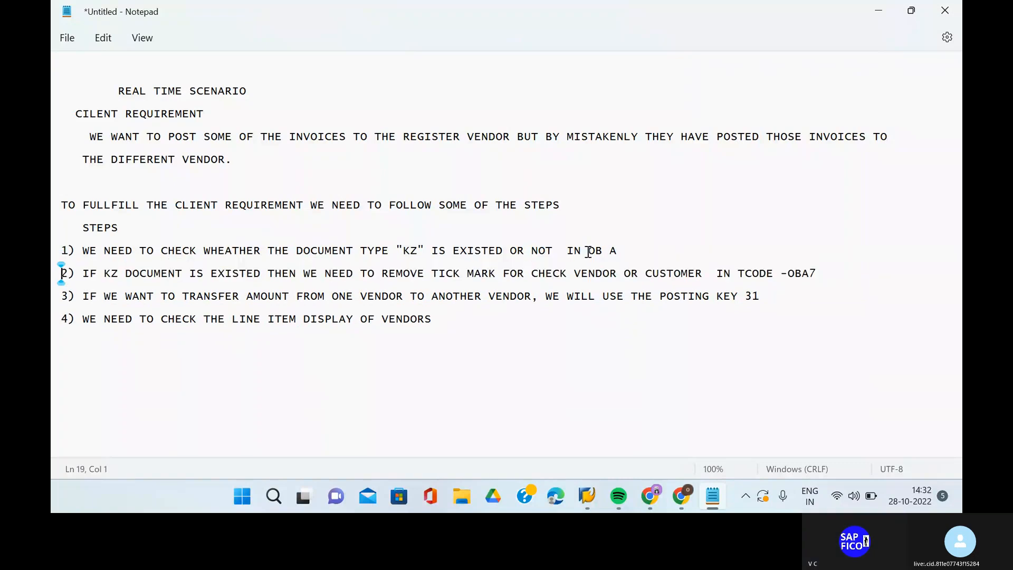
pyautogui.click(623, 249)
pyautogui.press('BackSpace')
pyautogui.press('BackSpace')
pyautogui.press('BackSpace')
pyautogui.write('BA7')
# Add blank lines below the fourth list item
pyautogui.click(451, 318)
pyautogui.press('Return')
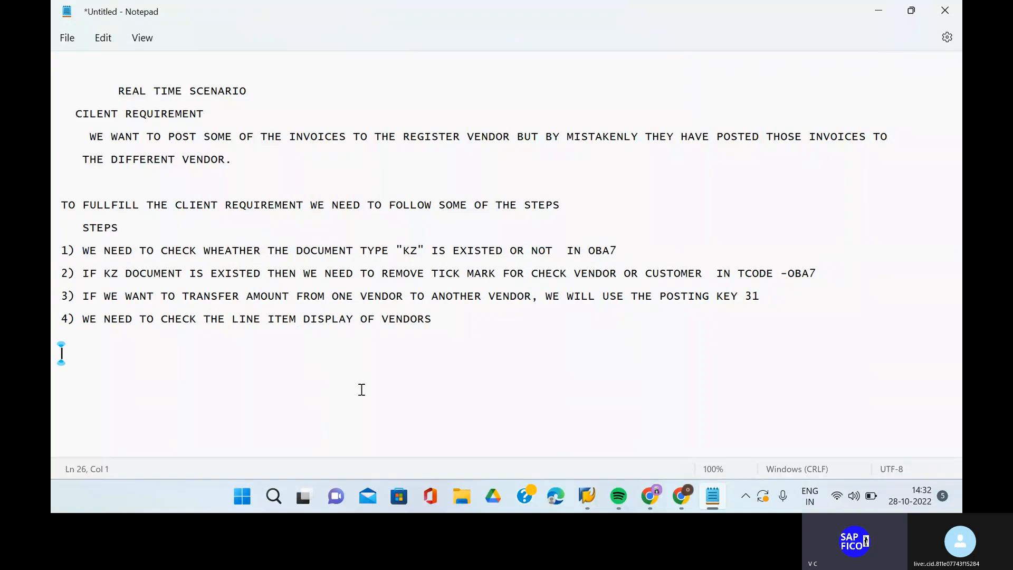
# Switch to SAP Logon and open the EH7 system connection stored among the variable logons
pyautogui.moveTo(587, 497)
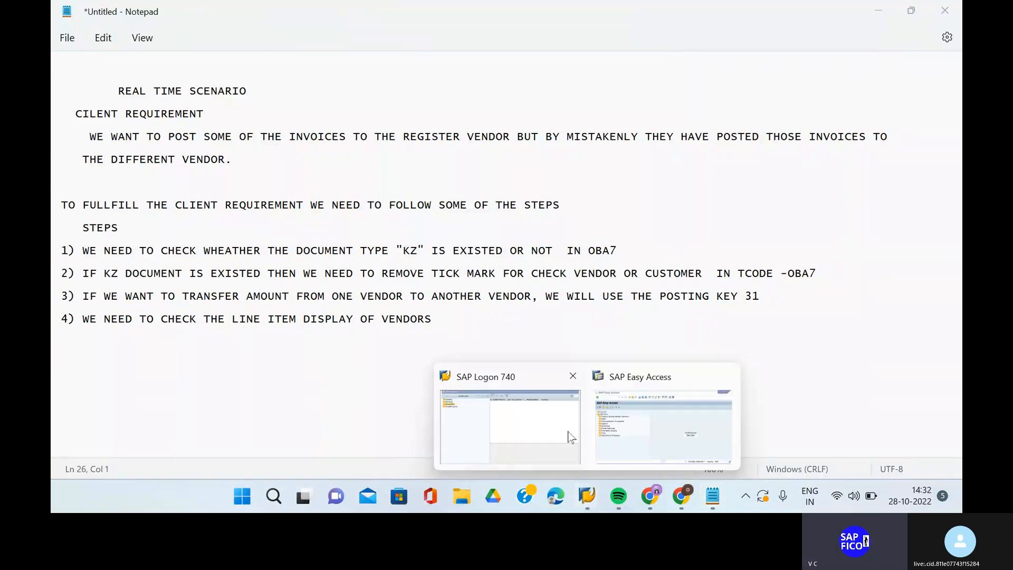
pyautogui.click(567, 430)
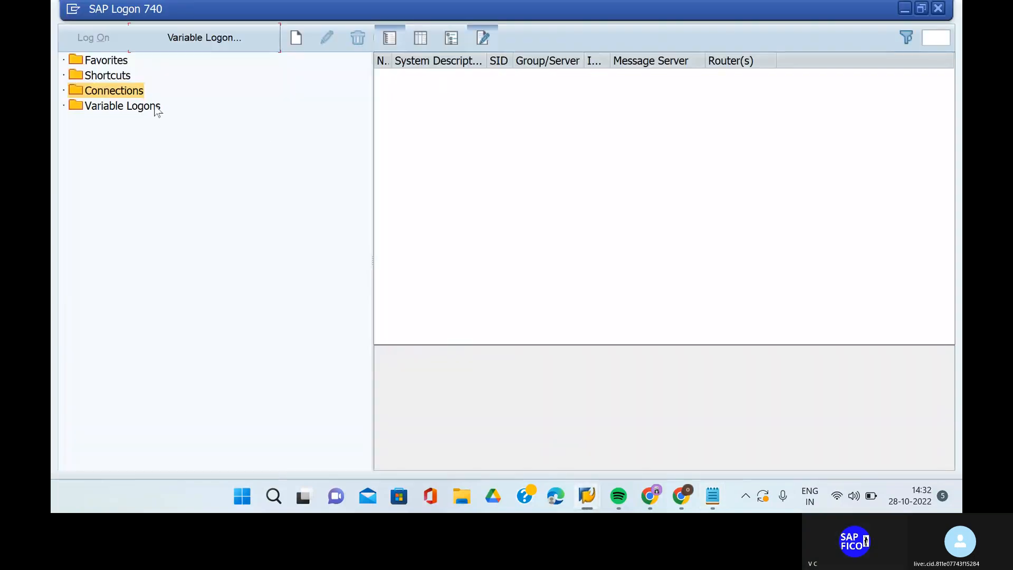
pyautogui.click(146, 108)
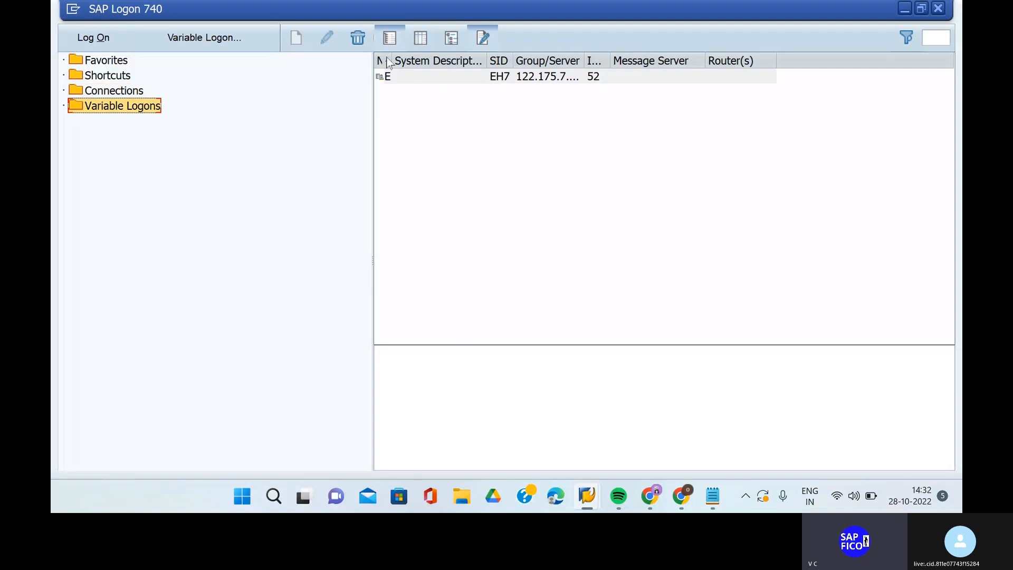
pyautogui.click(532, 83)
pyautogui.doubleClick(532, 77)
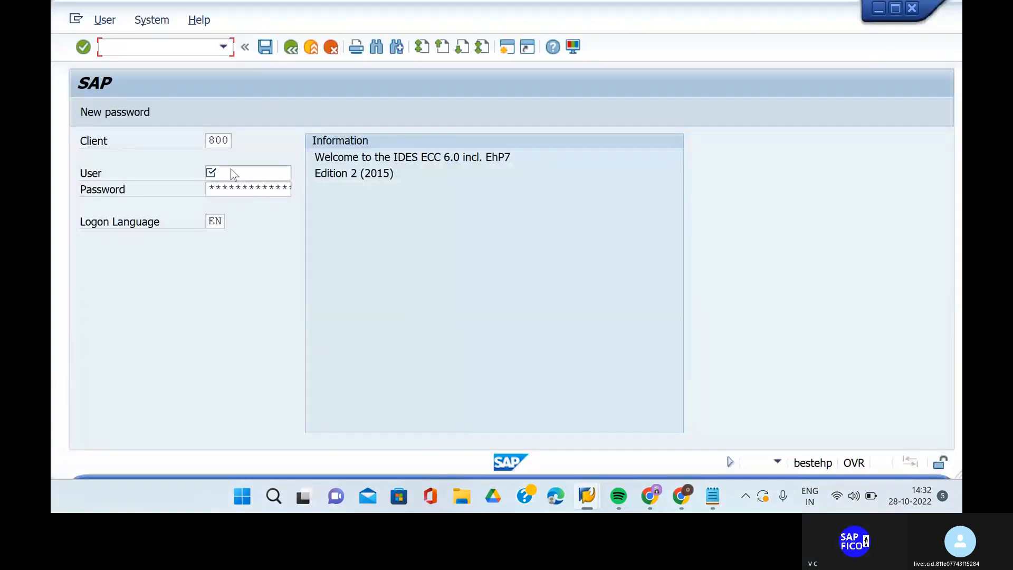
# Log on to client 800 with the saved user ID and the account password, continuing this logon and ending any others
pyautogui.click(232, 167)
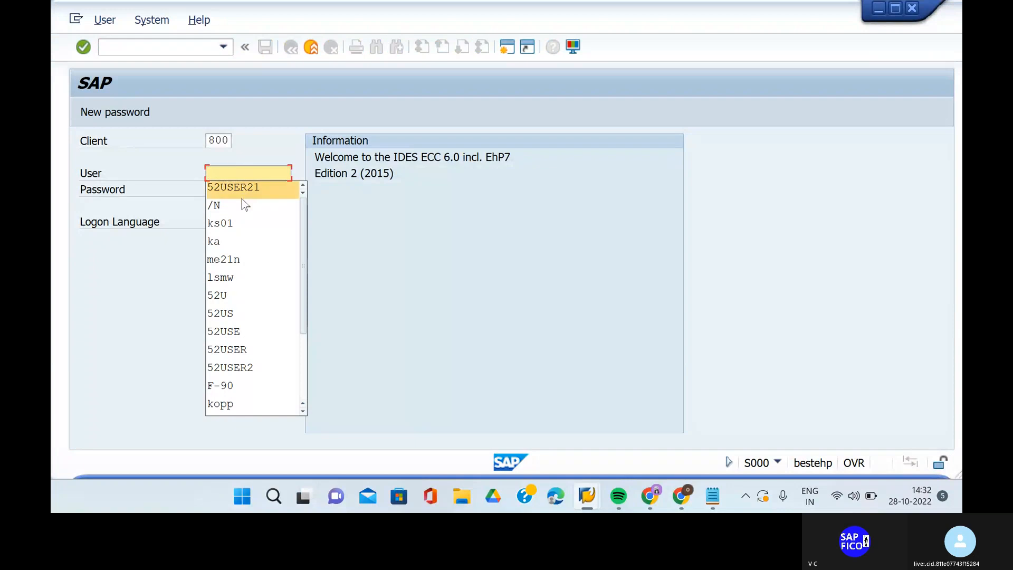
pyautogui.click(242, 196)
pyautogui.click(229, 191)
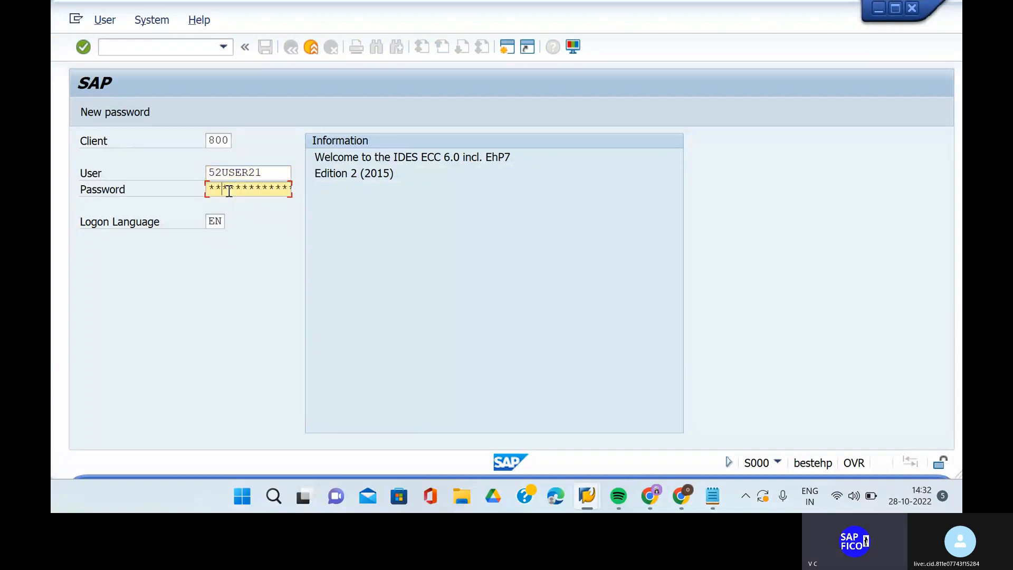
pyautogui.press('Return')
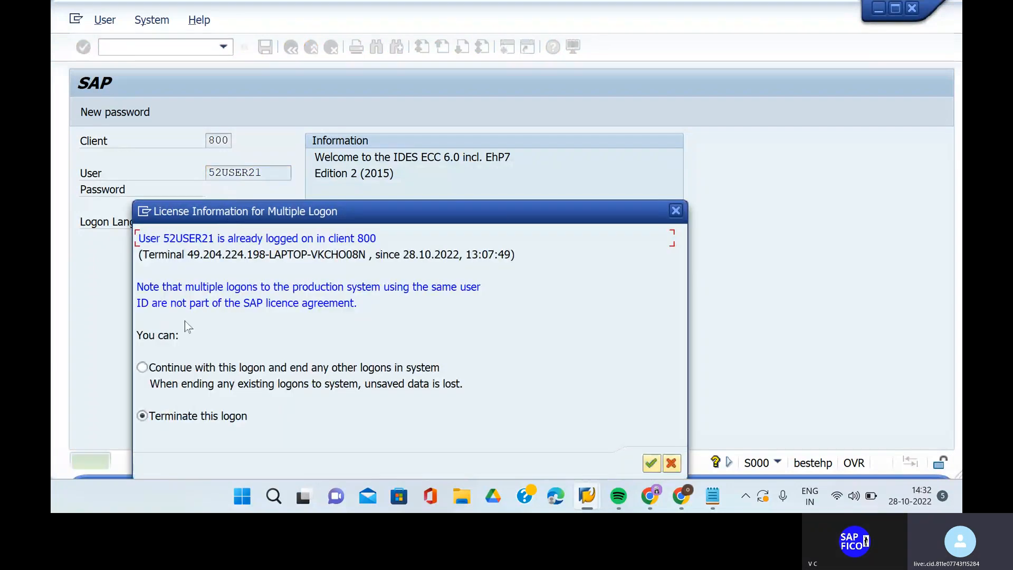
pyautogui.click(152, 367)
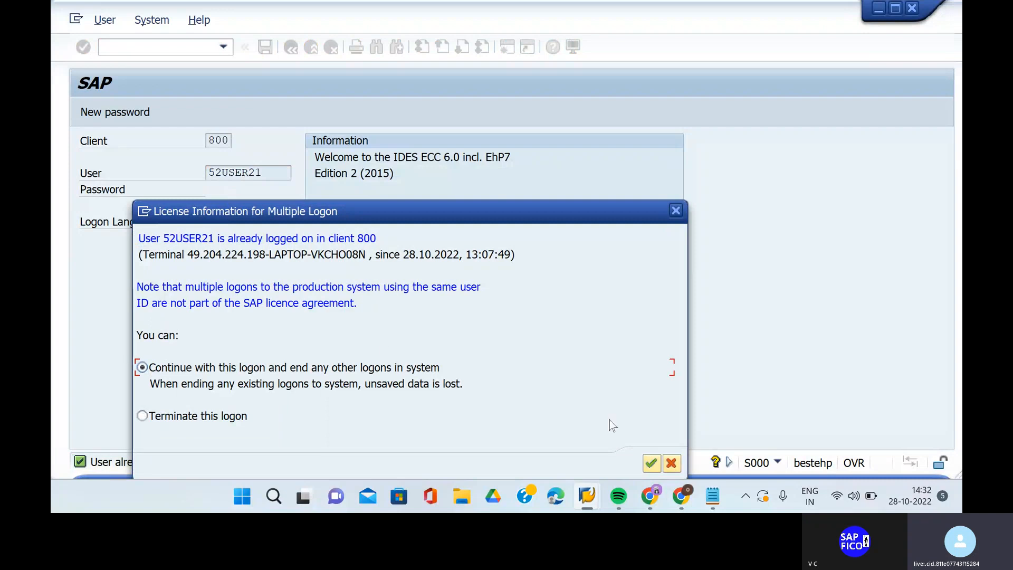
pyautogui.click(651, 464)
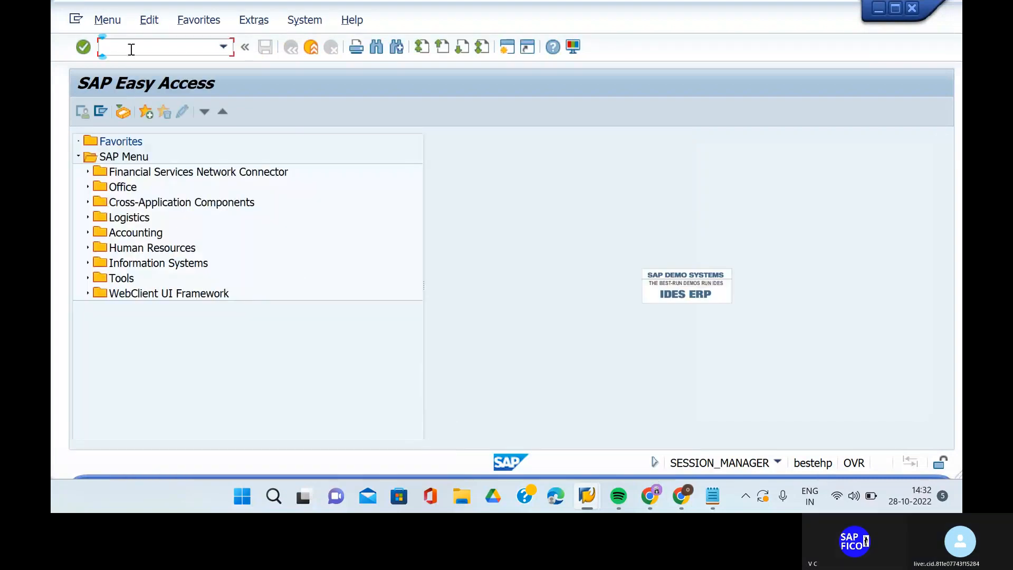
# Exit the start screen with /n and run transaction FB60 to enter a vendor invoice
pyautogui.click(131, 49)
pyautogui.write('/n')
pyautogui.press('Return')
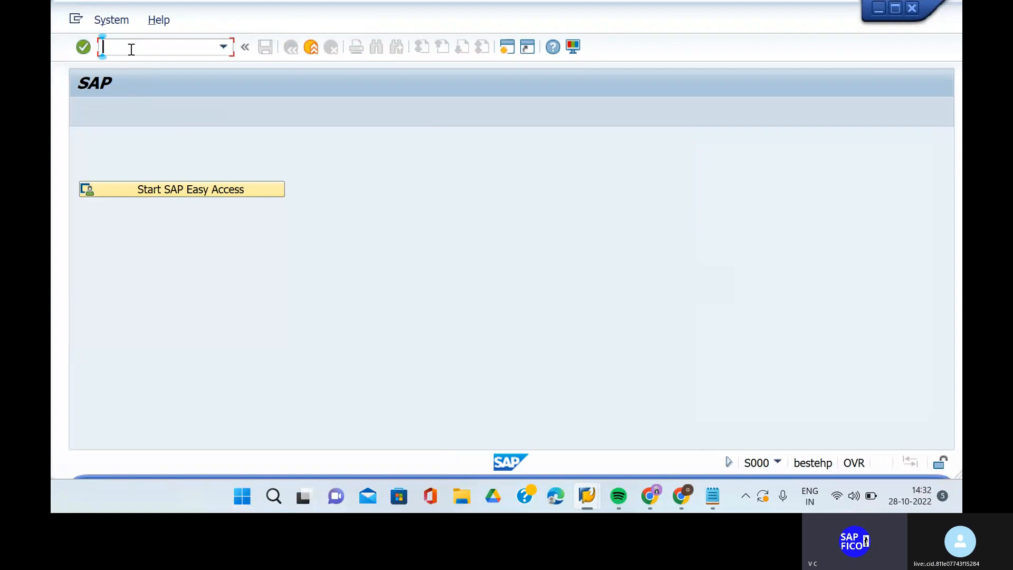
pyautogui.write('fb60')
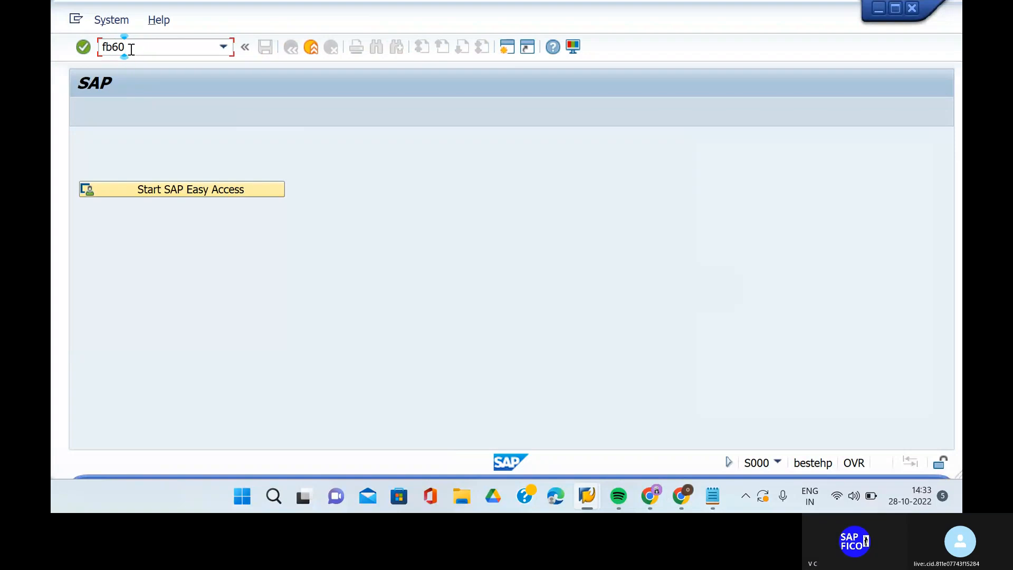
pyautogui.press('Return')
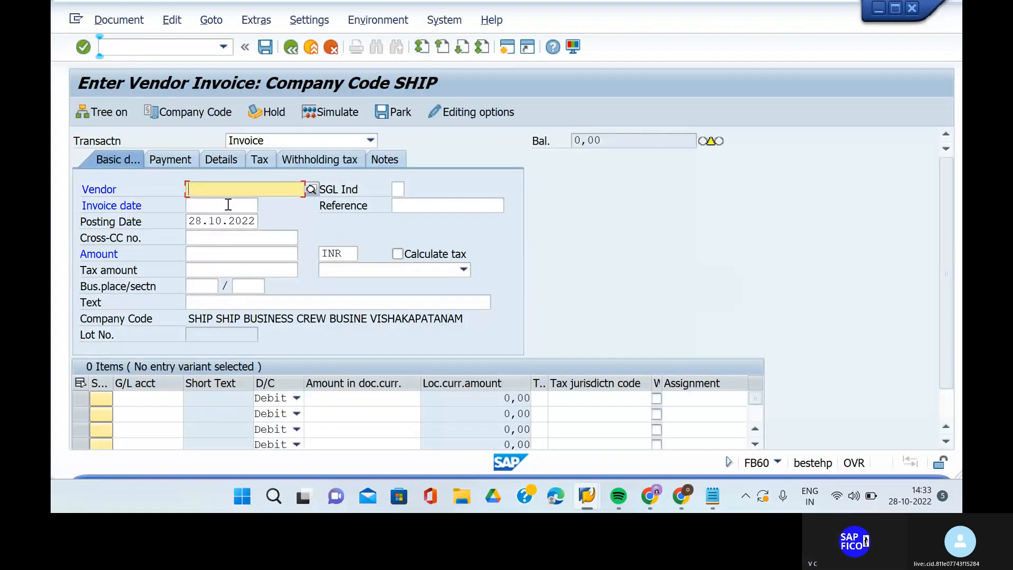
# Search the vendors of company code SHIP and choose the second vendor listed for the invoice
pyautogui.scroll(-1, 162, 221)
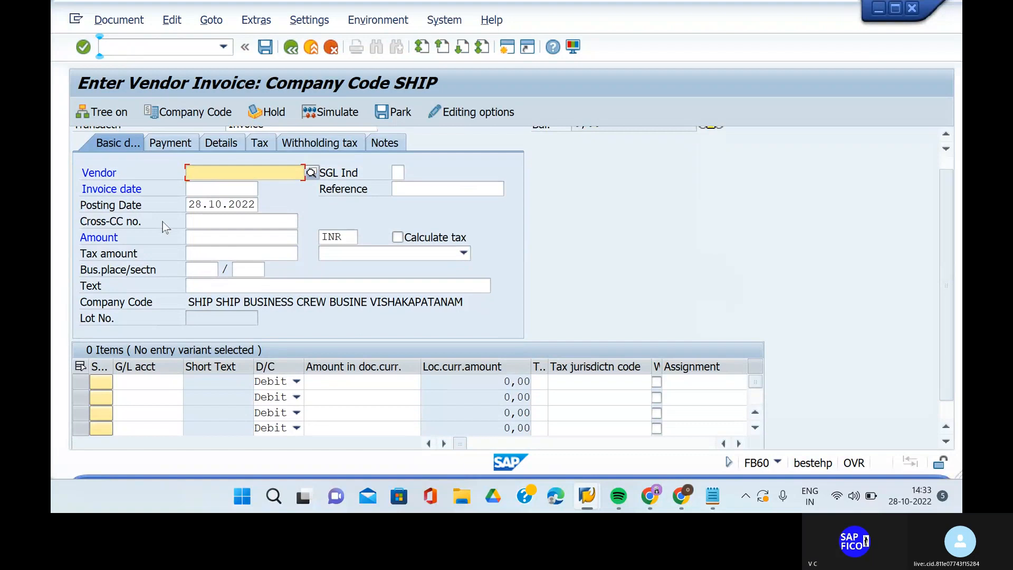
pyautogui.click(214, 189)
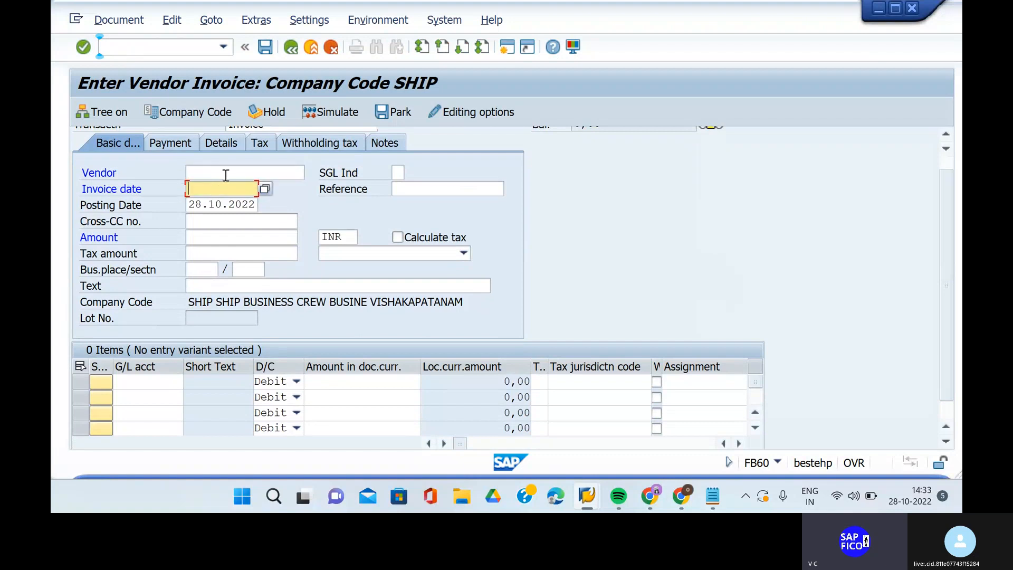
pyautogui.click(227, 174)
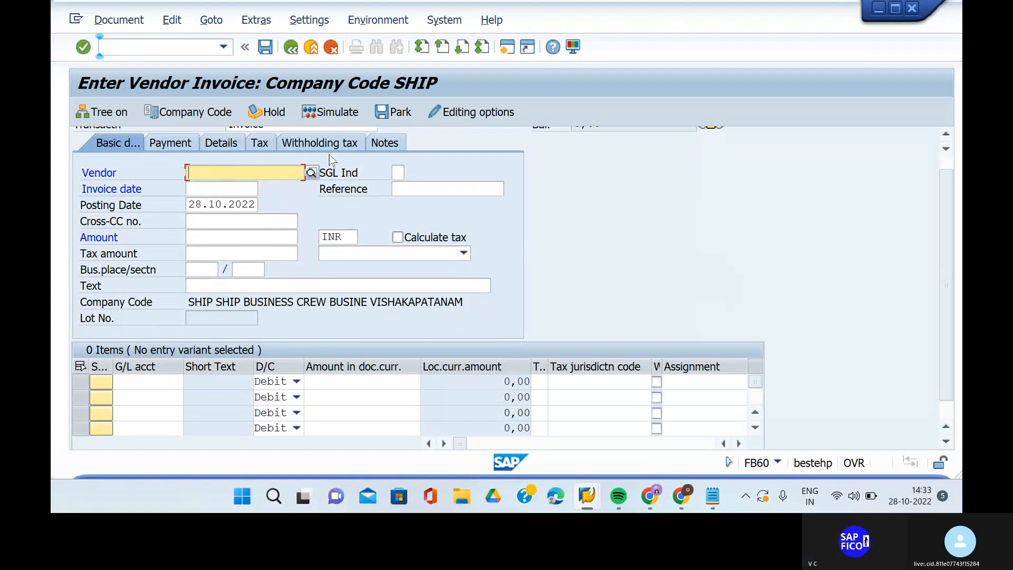
pyautogui.click(311, 173)
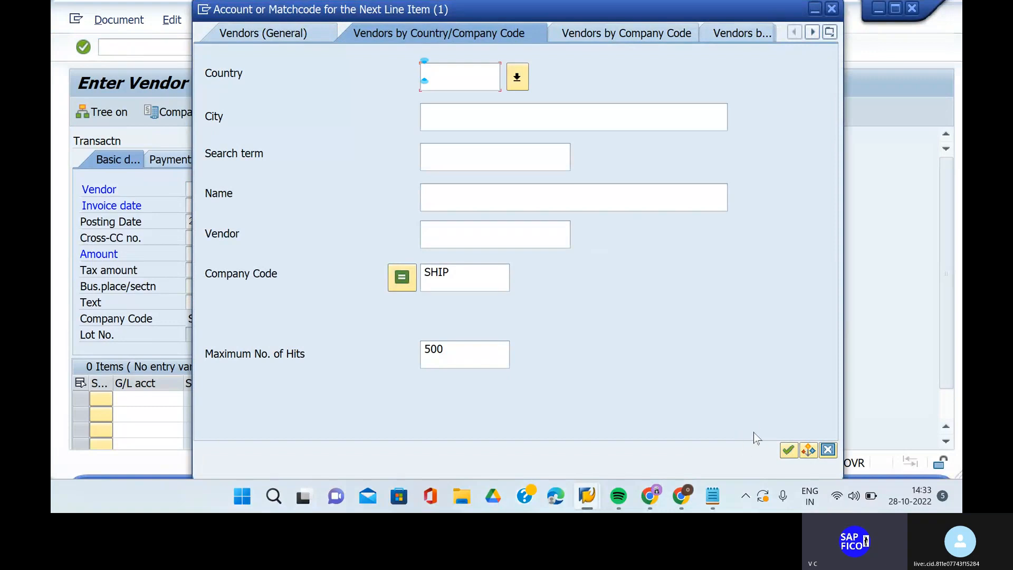
pyautogui.click(788, 450)
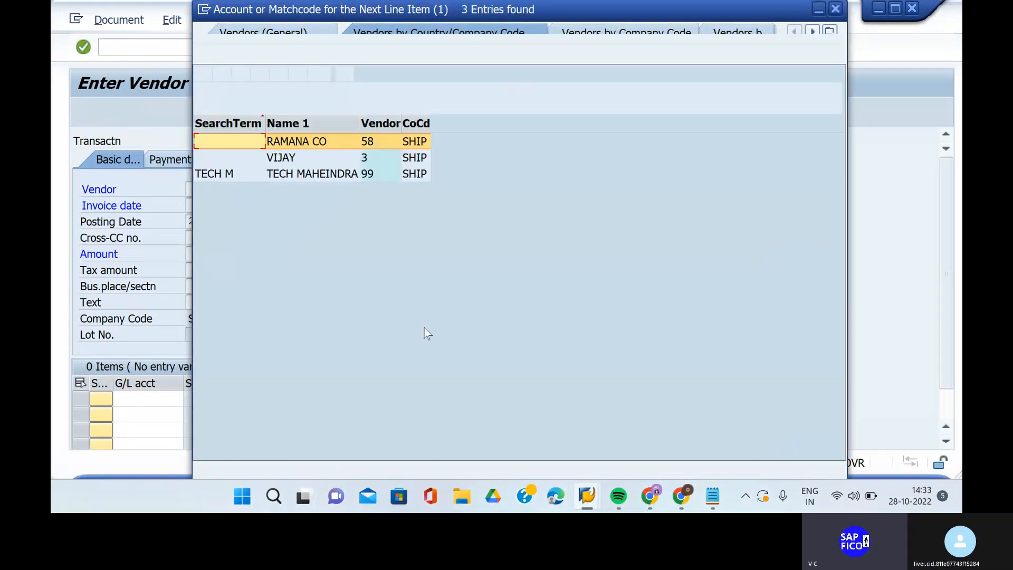
pyautogui.click(305, 160)
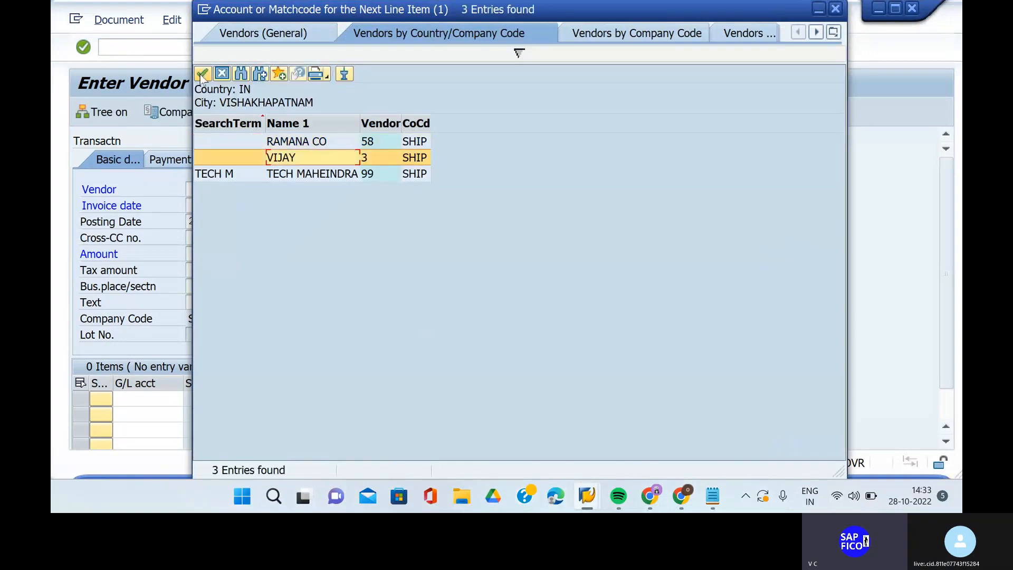
pyautogui.click(201, 77)
# Set the invoice date to 28.10.2022 and the invoice amount to 50000 INR
pyautogui.click(208, 207)
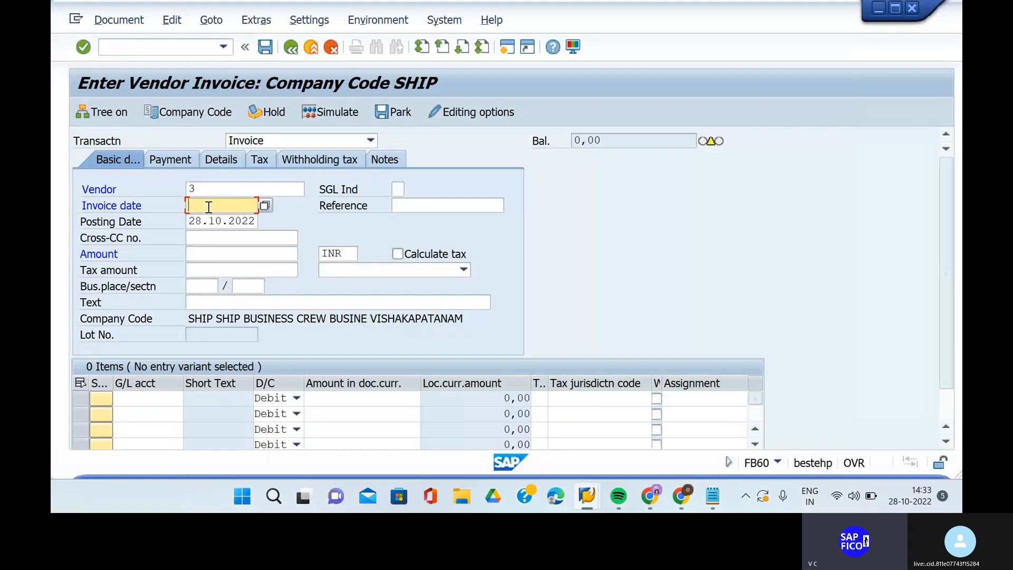
pyautogui.write('28.10.')
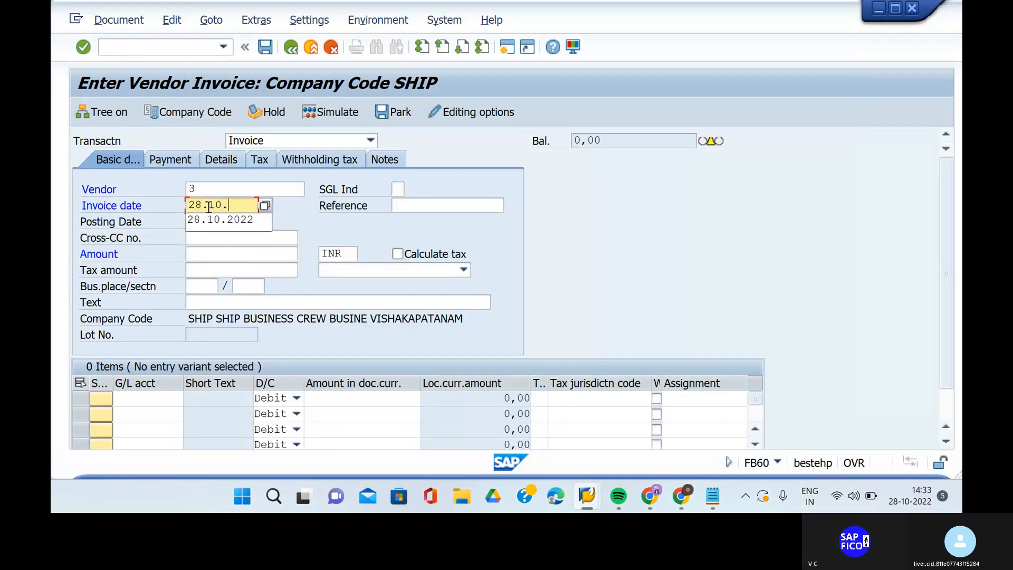
pyautogui.write('2022')
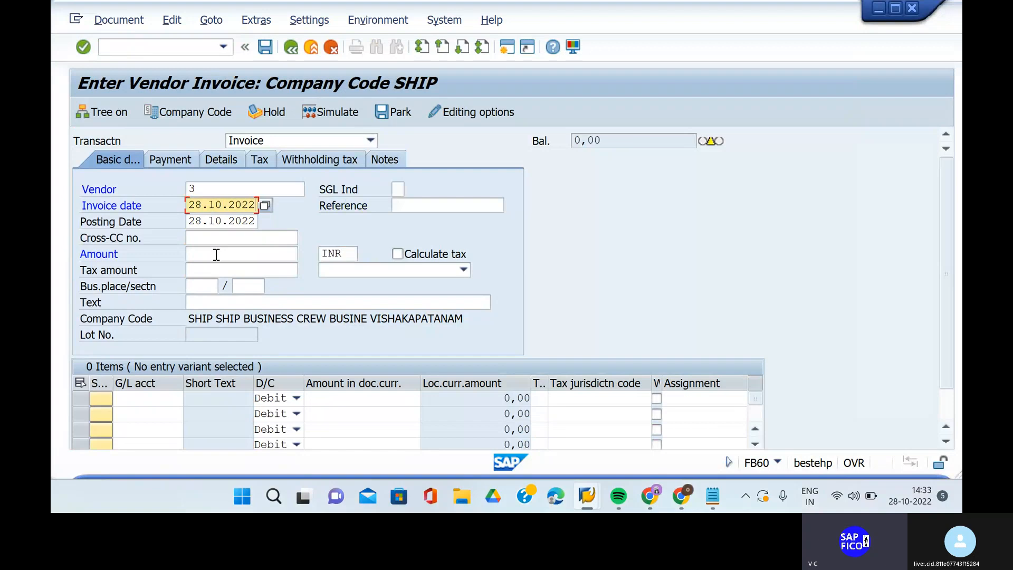
pyautogui.click(216, 255)
pyautogui.write('50000')
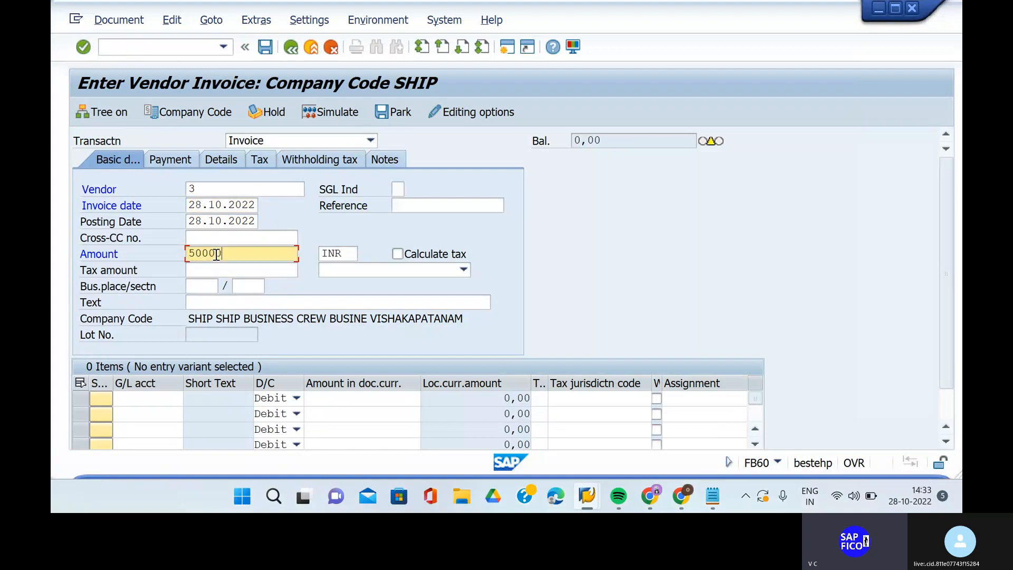
pyautogui.click(241, 303)
pyautogui.write('v')
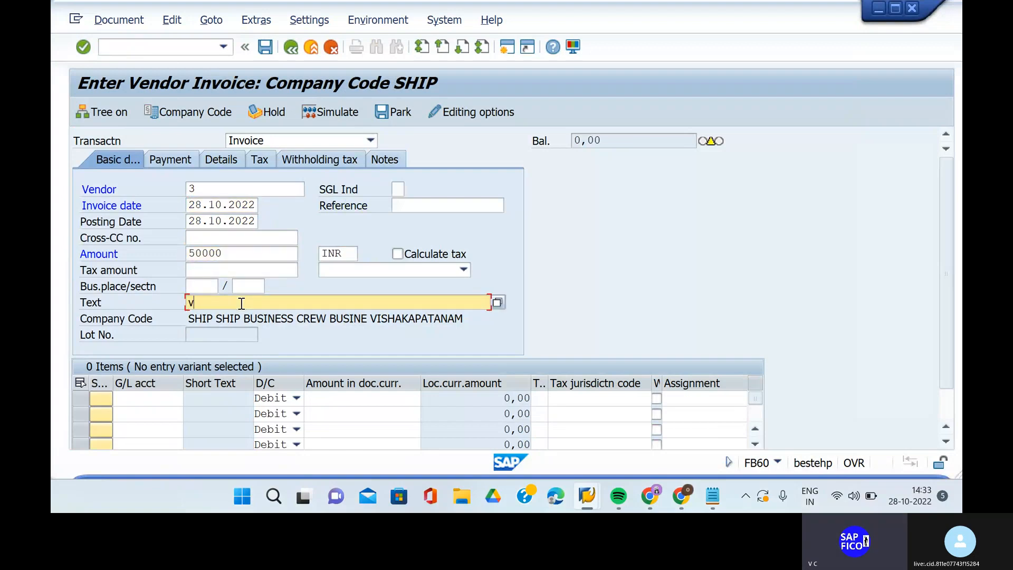
pyautogui.write('e')
pyautogui.press('BackSpace')
pyautogui.press('BackSpace')
pyautogui.write('o')
pyautogui.press('BackSpace')
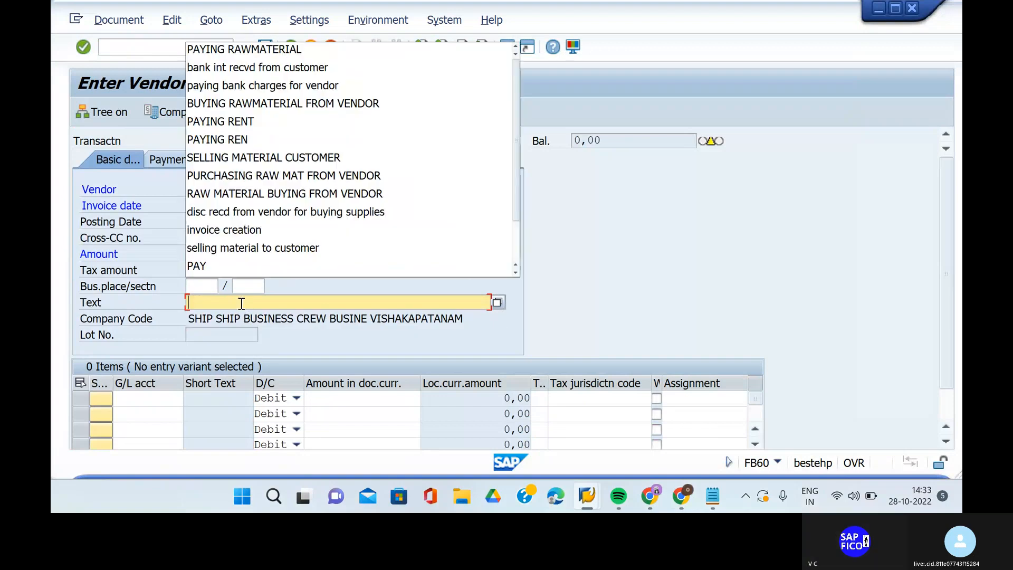
pyautogui.write('paying')
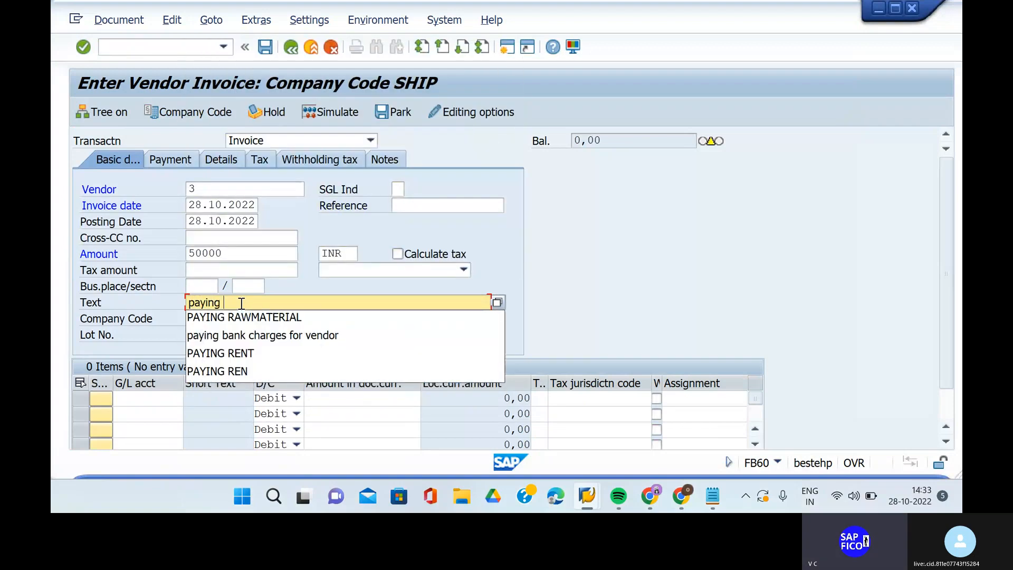
pyautogui.write(' f')
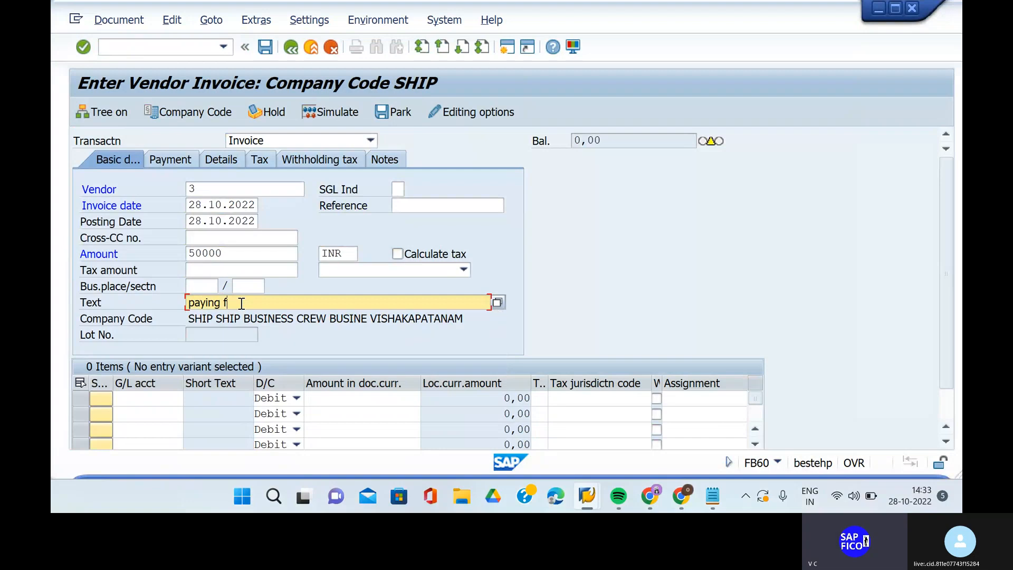
pyautogui.press('BackSpace')
pyautogui.press('BackSpace')
pyautogui.press('BackSpace')
pyautogui.press('BackSpace')
pyautogui.press('BackSpace')
pyautogui.press('BackSpace')
pyautogui.press('BackSpace')
pyautogui.press('BackSpace')
pyautogui.press('BackSpace')
pyautogui.press('BackSpace')
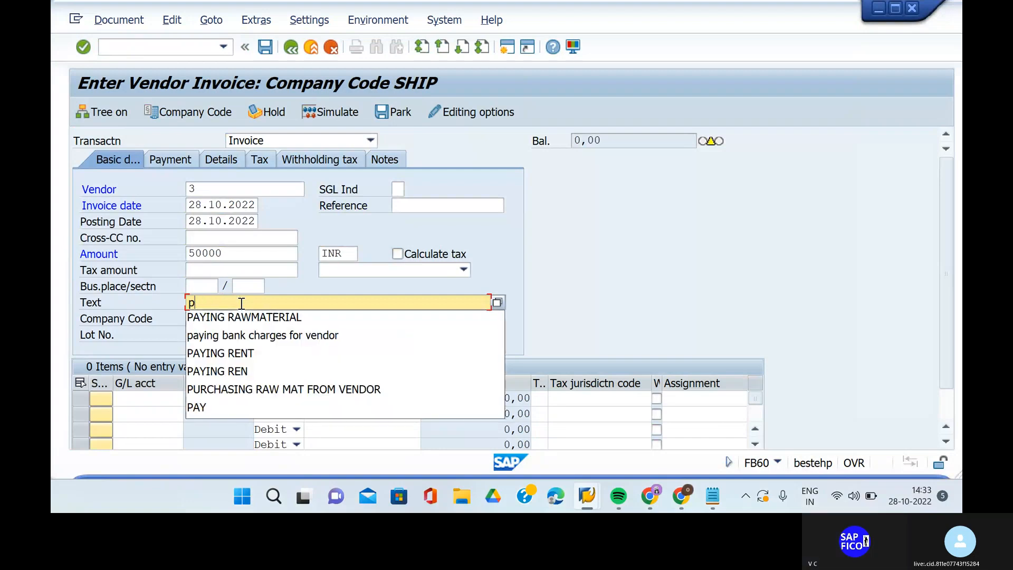
# Fill the invoice text with the earlier entry "BUYING RAWMATERIAL FROM VENDOR"
pyautogui.write('buy')
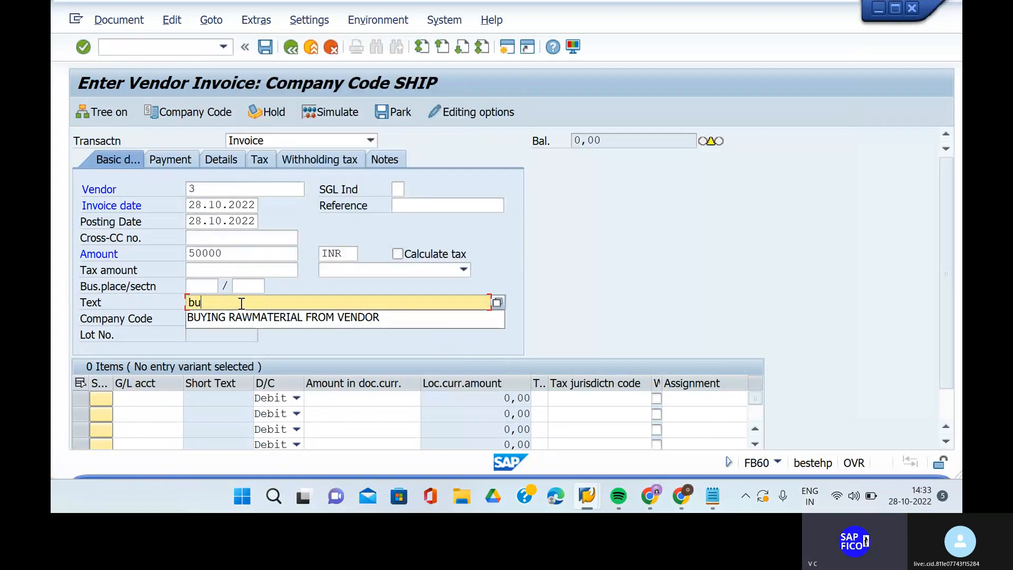
pyautogui.click(267, 317)
# Enter the first item line with raw material G/L account 200103 and a debit amount of 50.000
pyautogui.click(168, 399)
pyautogui.write('2')
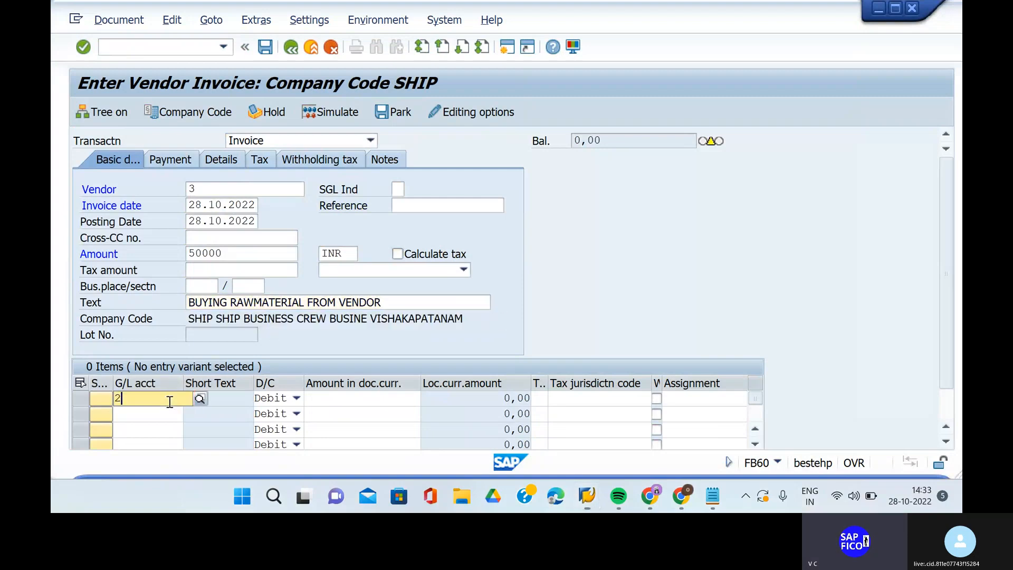
pyautogui.write('0010')
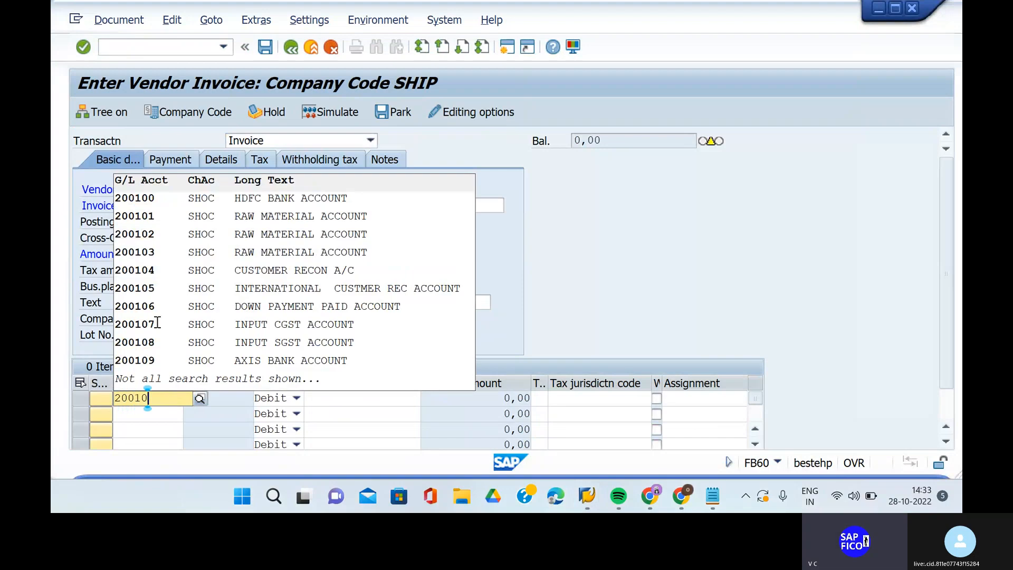
pyautogui.click(179, 281)
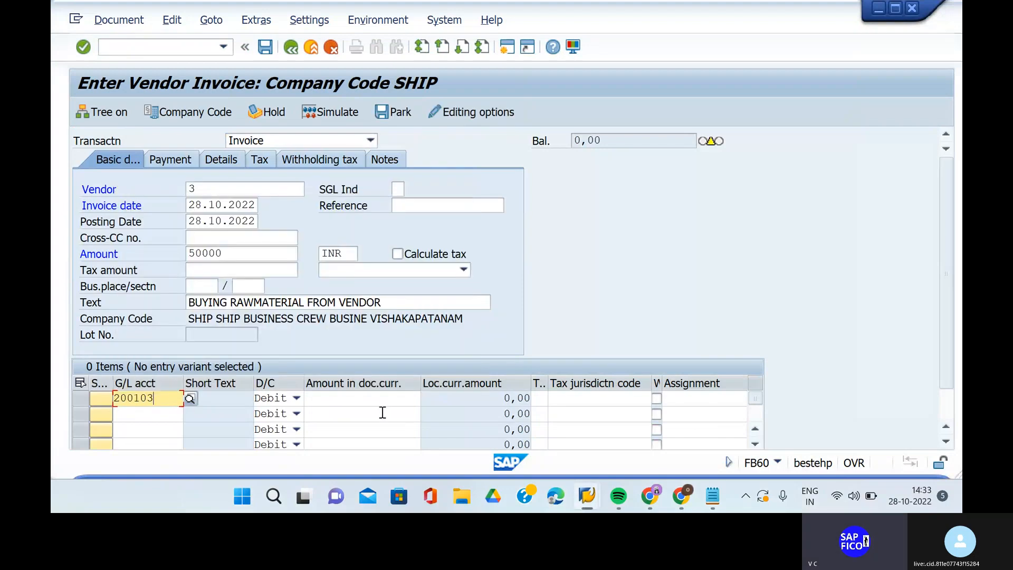
pyautogui.click(343, 400)
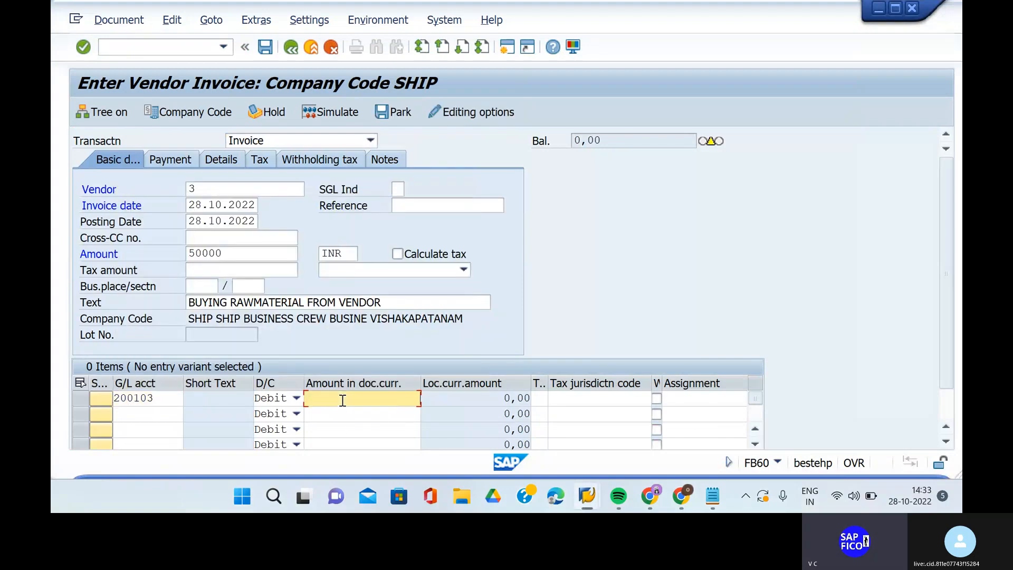
pyautogui.write('50.000')
pyautogui.press('Return')
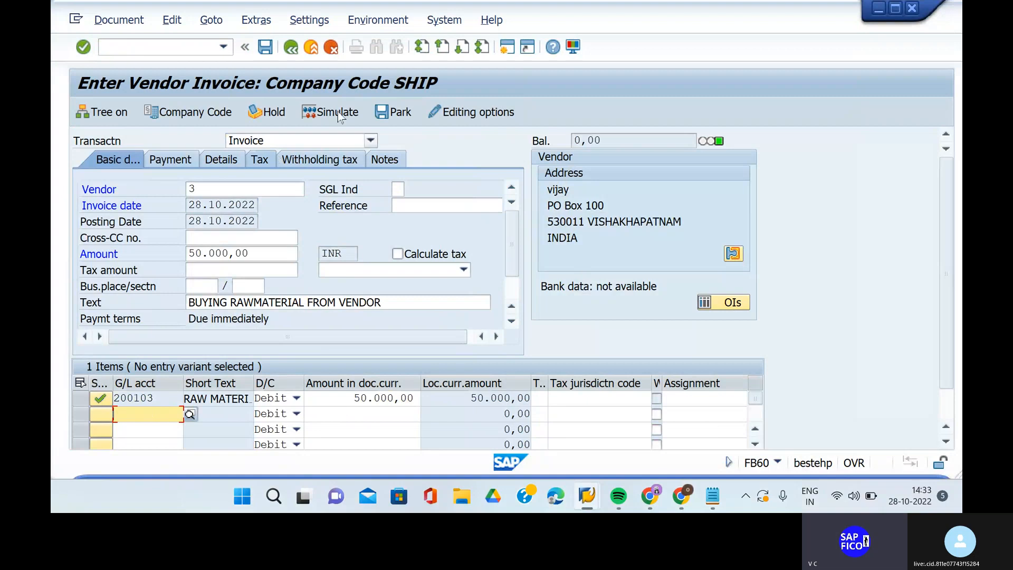
# Simulate the vendor invoice and post the document
pyautogui.click(354, 113)
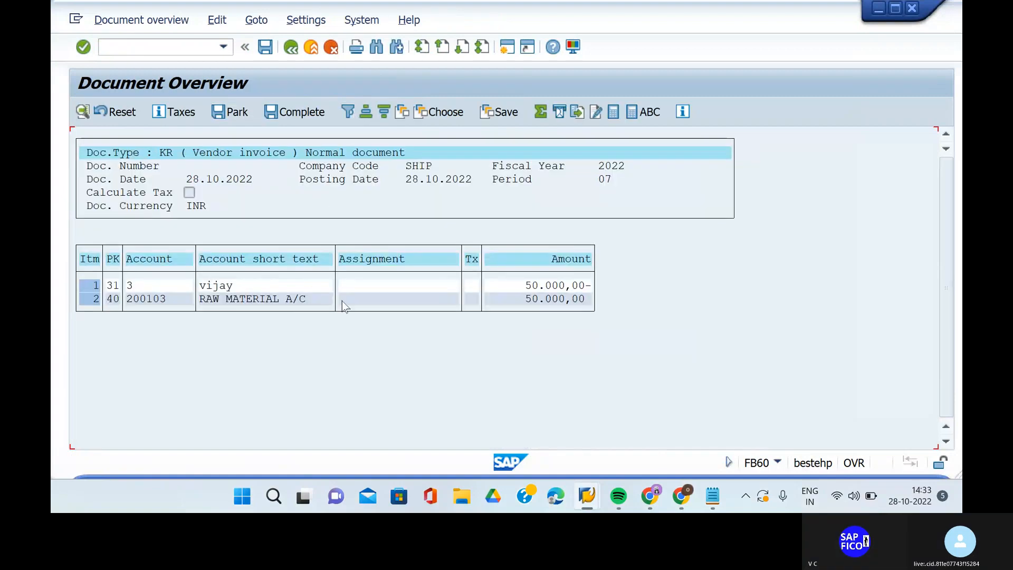
pyautogui.click(264, 54)
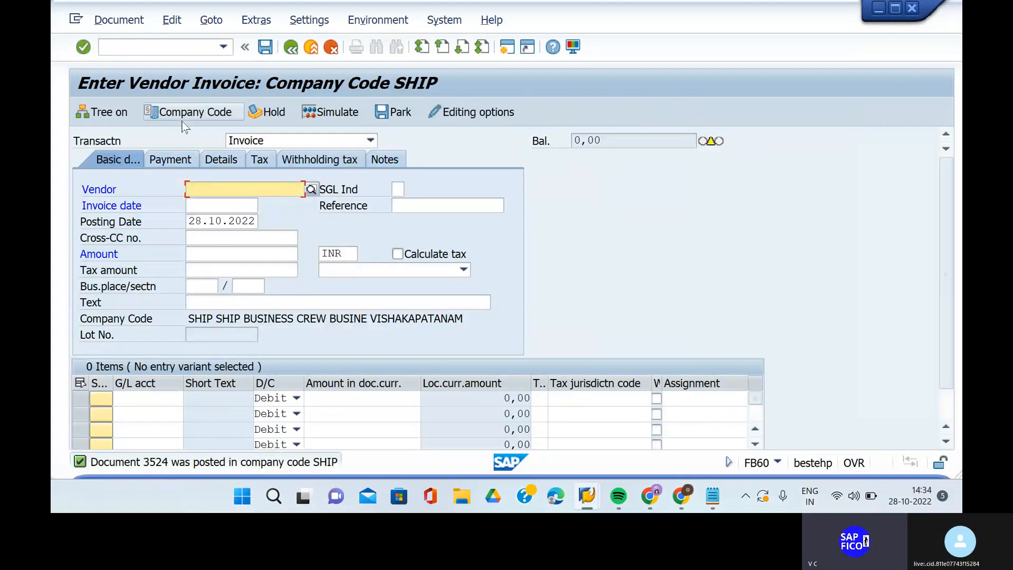
# Display the just-posted vendor invoice in company code SHIP with transaction FB03, and leave the document display after reviewing its line items
pyautogui.click(159, 47)
pyautogui.write('/nfb')
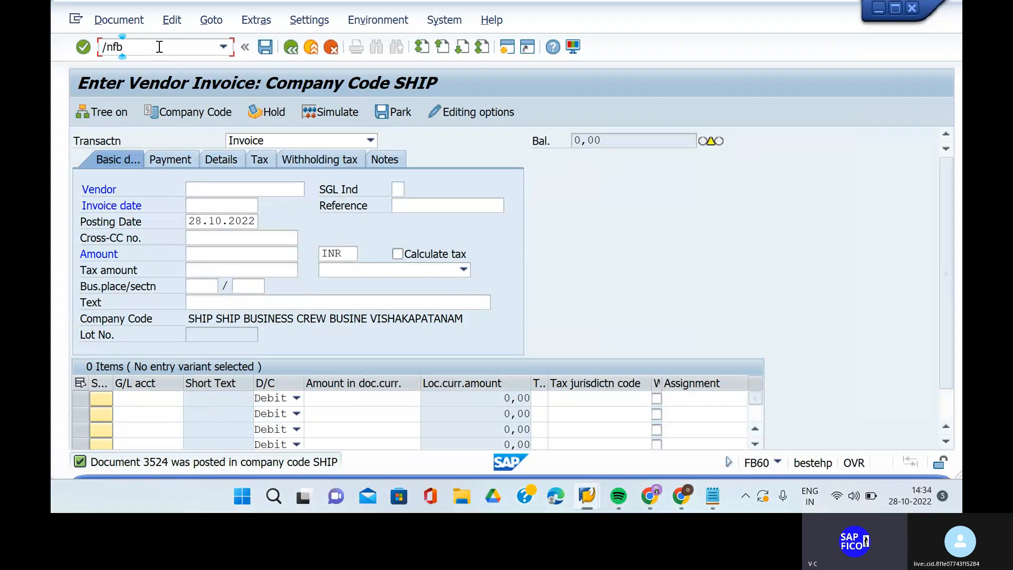
pyautogui.write('03')
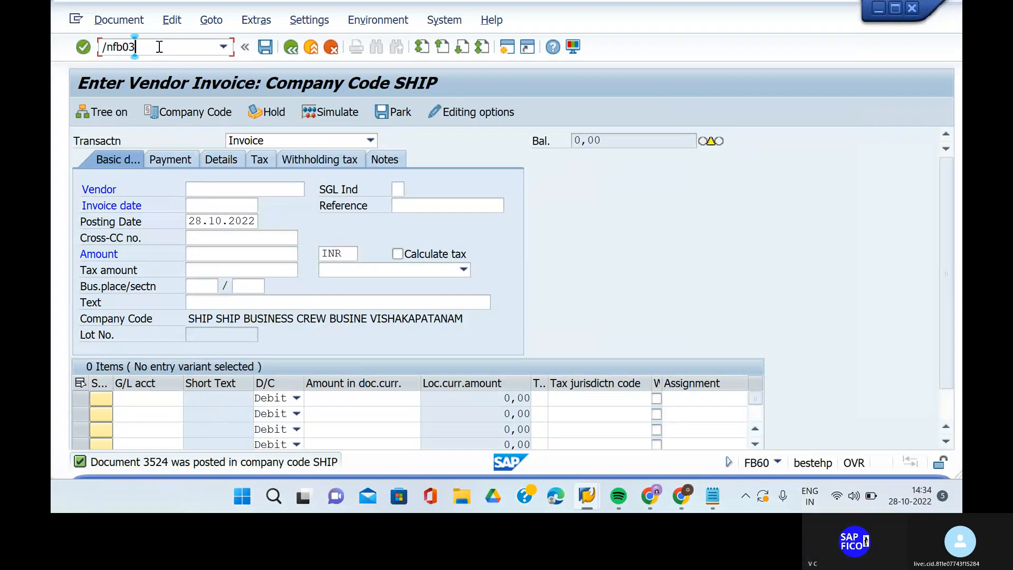
pyautogui.press('Return')
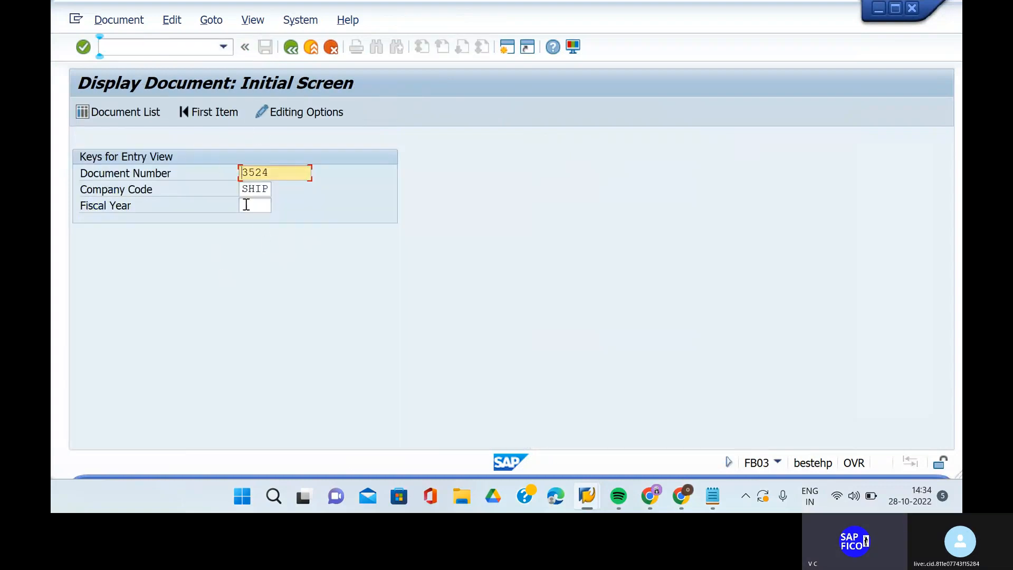
pyautogui.press('Return')
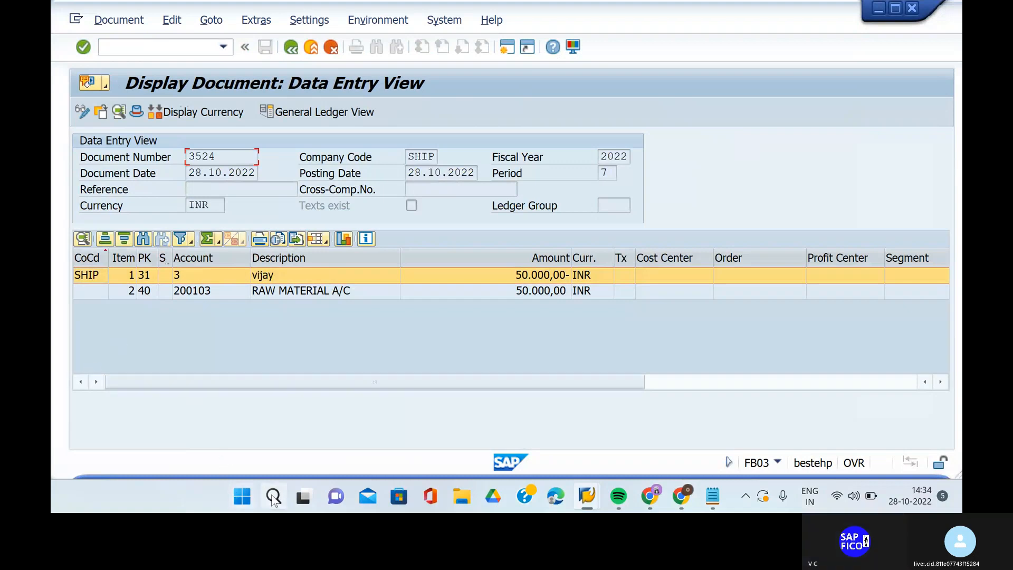
pyautogui.moveTo(274, 499)
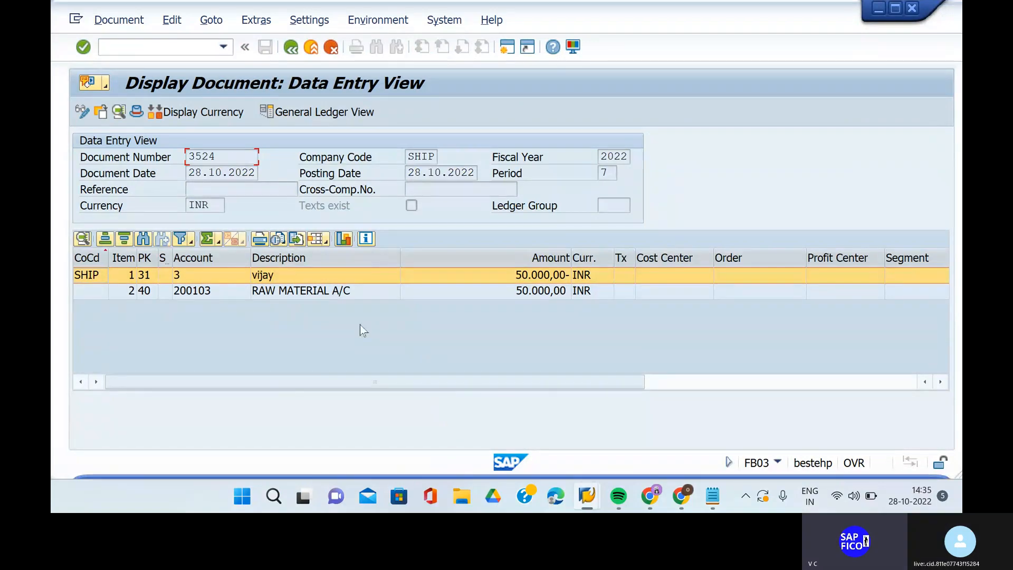
pyautogui.click(166, 47)
pyautogui.write('/n')
pyautogui.press('Return')
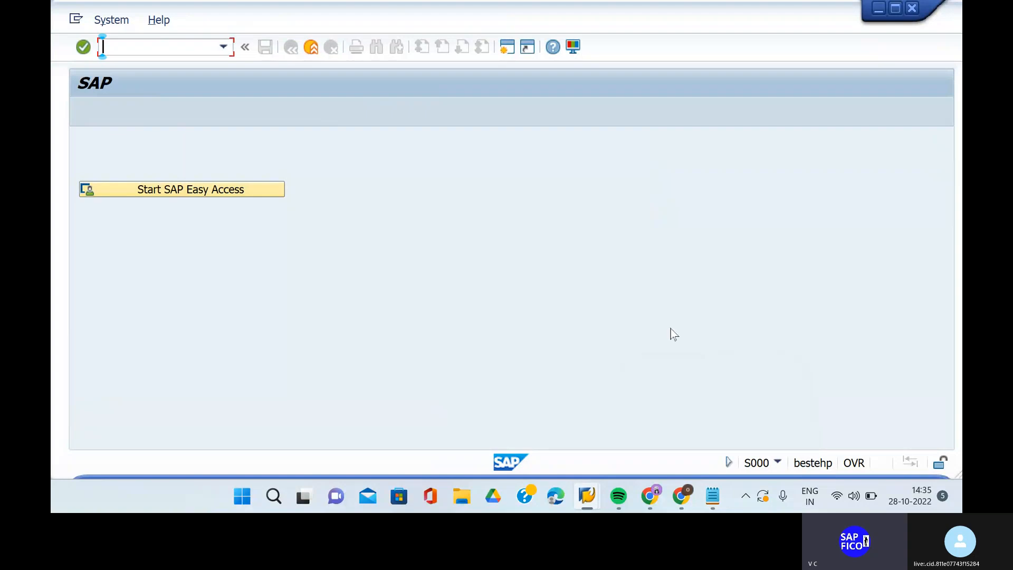
# Try to open the vendor line item display with transaction FBL1N in the SAP Easy Access session
pyautogui.click(709, 504)
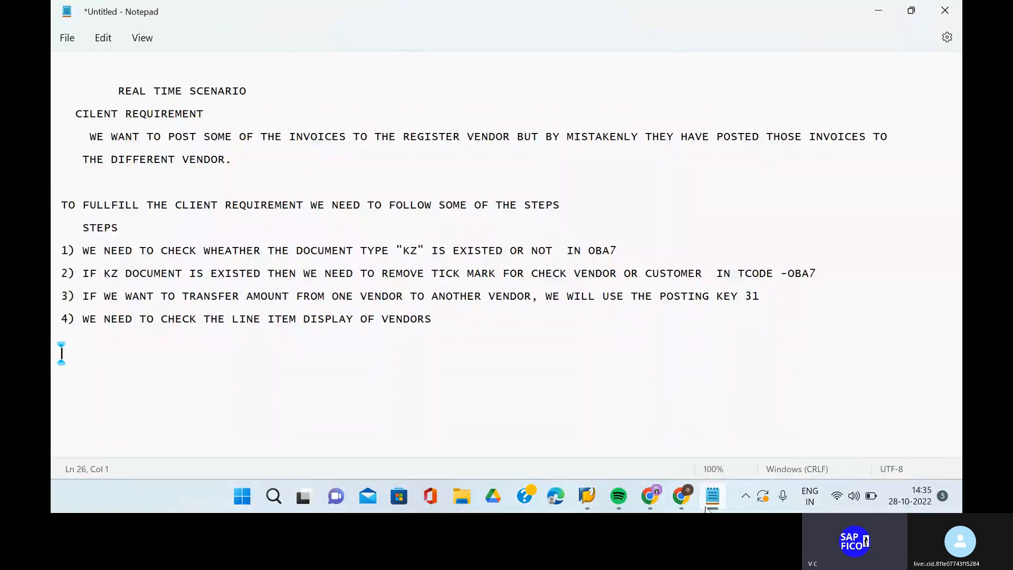
pyautogui.moveTo(580, 497)
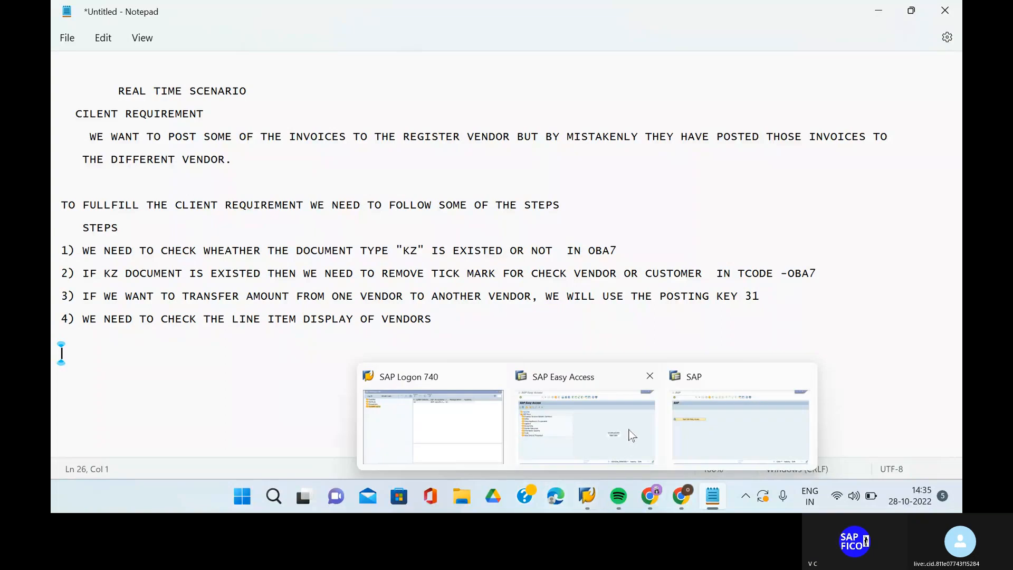
pyautogui.click(630, 438)
pyautogui.write('fbl1n')
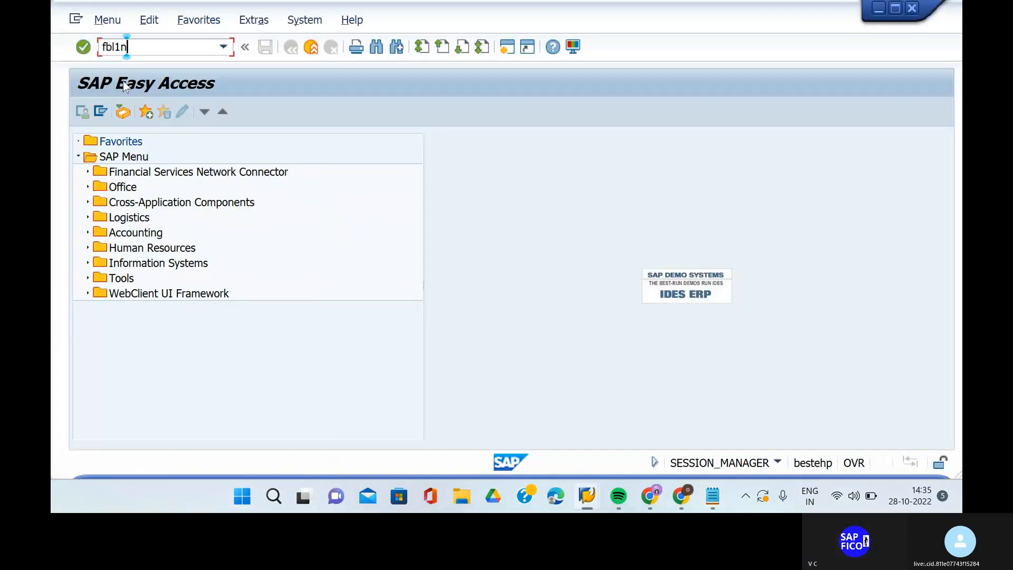
pyautogui.press('Return')
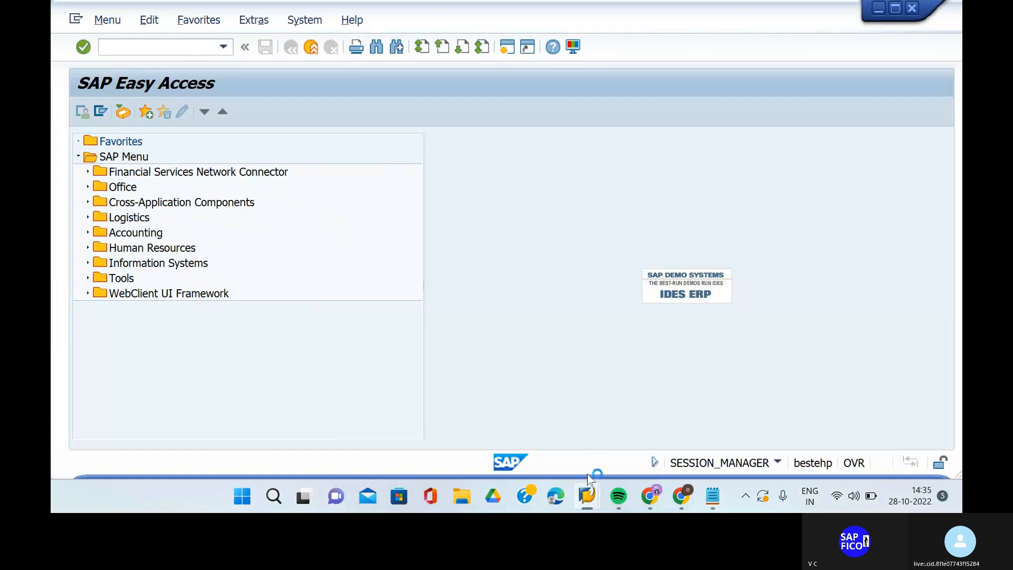
pyautogui.moveTo(587, 496)
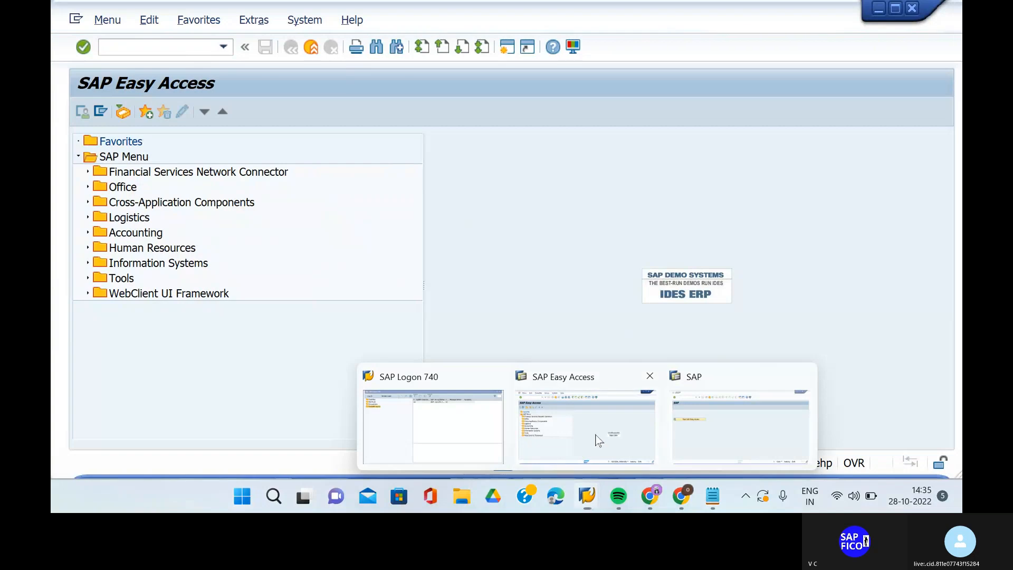
pyautogui.click(591, 442)
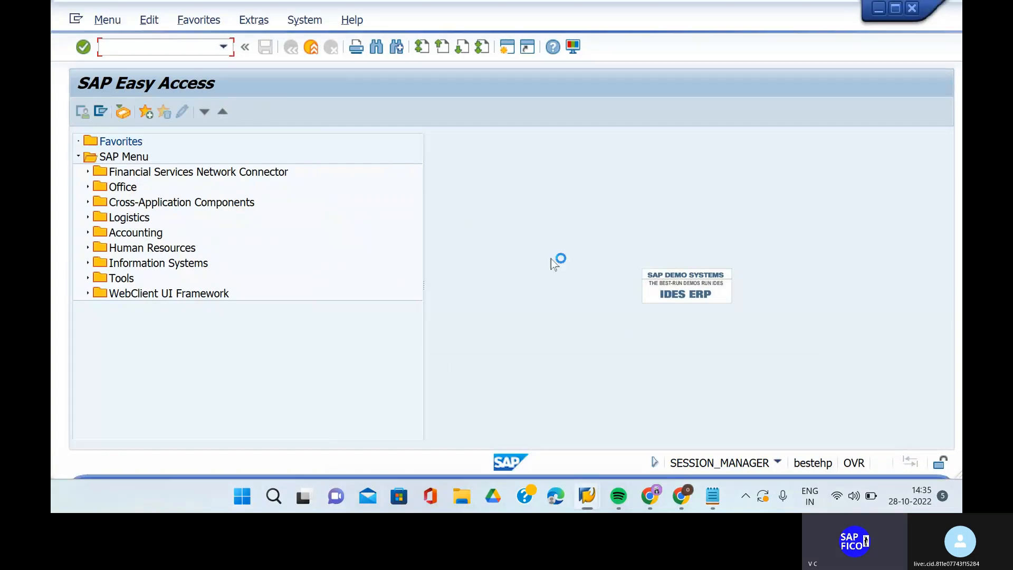
# Switch to the other SAP session and open the vendor line item display with transaction FBL1N
pyautogui.moveTo(587, 495)
pyautogui.click(740, 402)
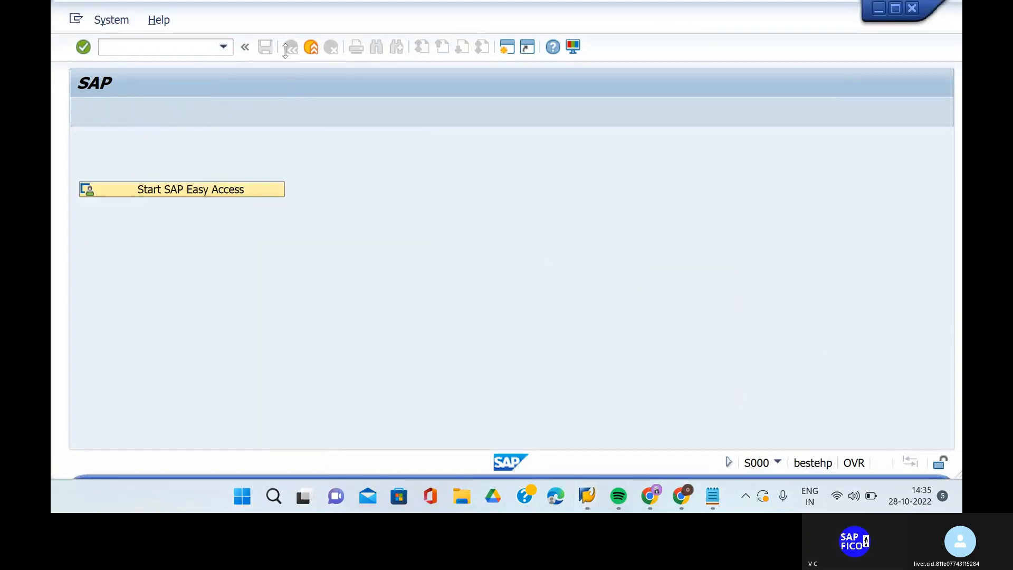
pyautogui.write('fbl1n')
pyautogui.press('Return')
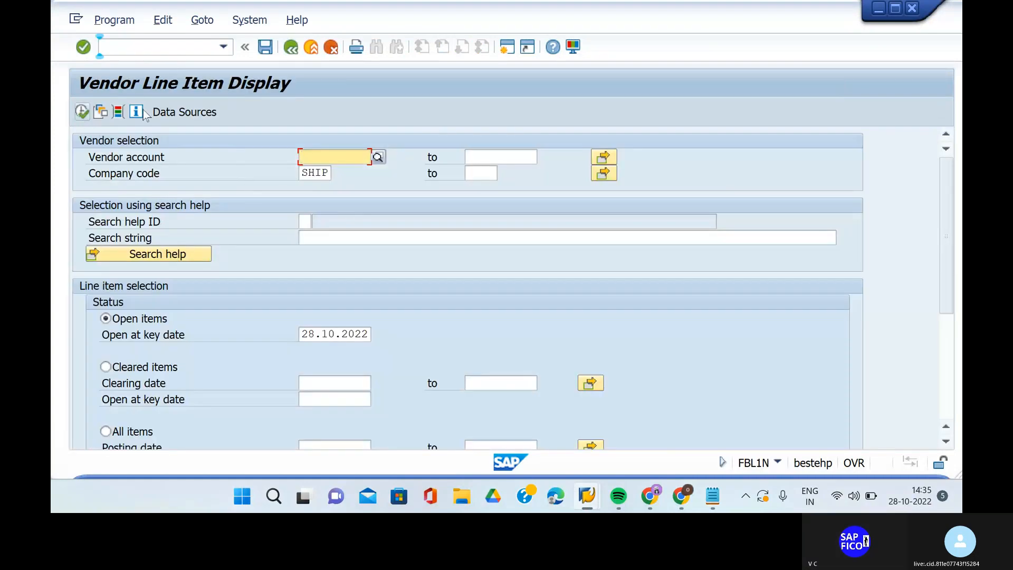
# List the open items of vendor 3 in company code SHIP, dismissing the connection error dialogs
pyautogui.write('3')
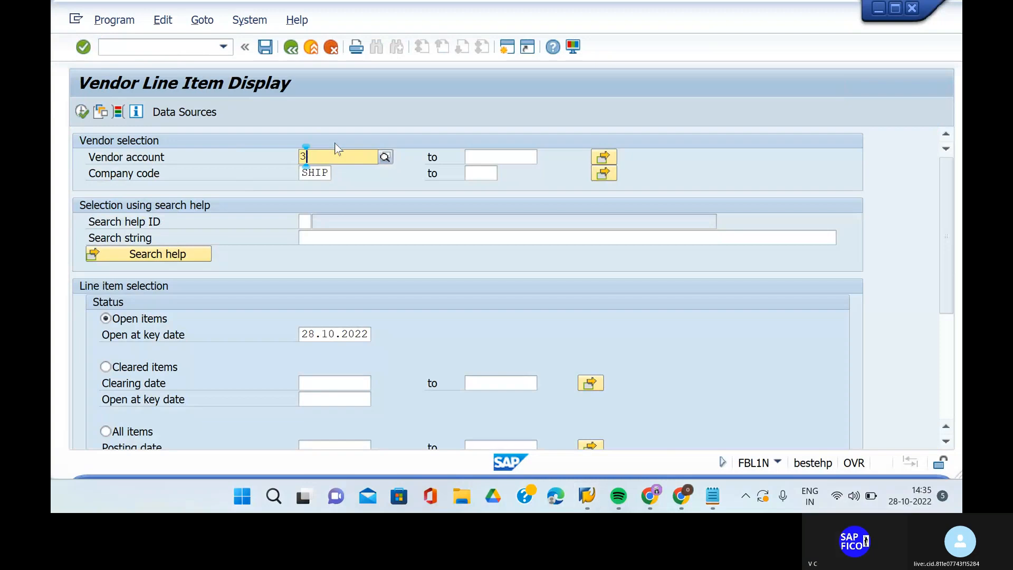
pyautogui.click(82, 113)
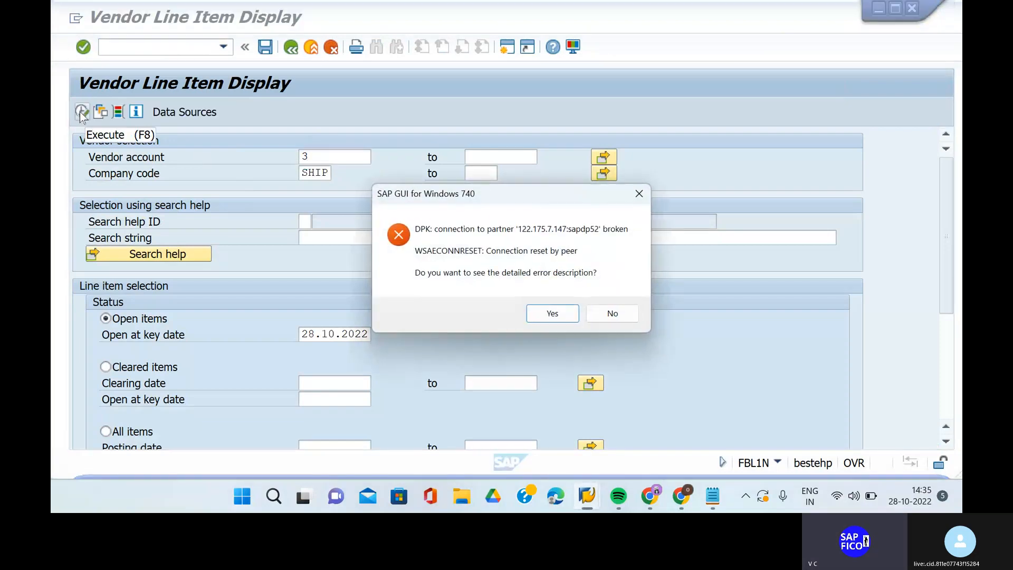
pyautogui.click(547, 319)
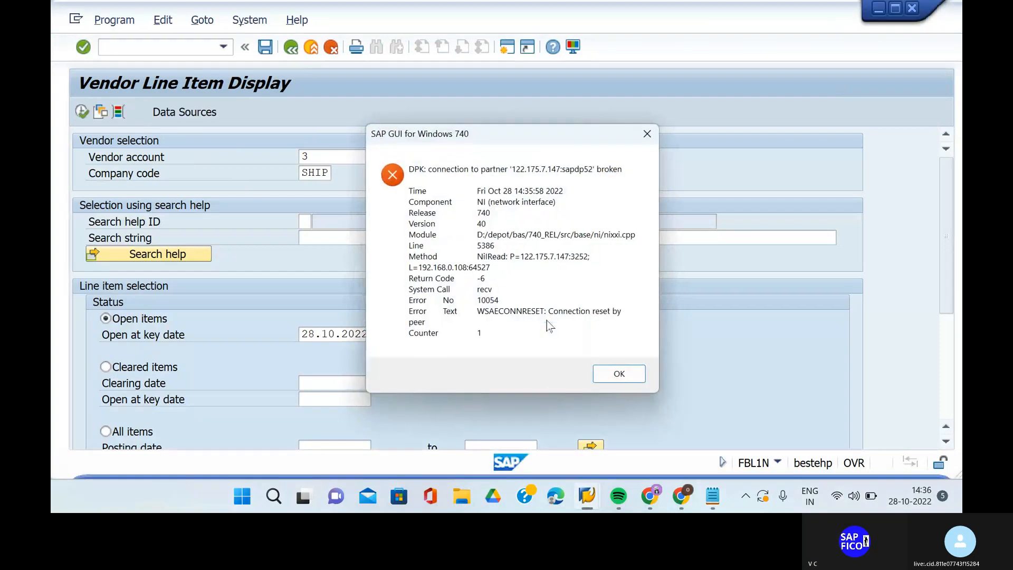
pyautogui.click(621, 371)
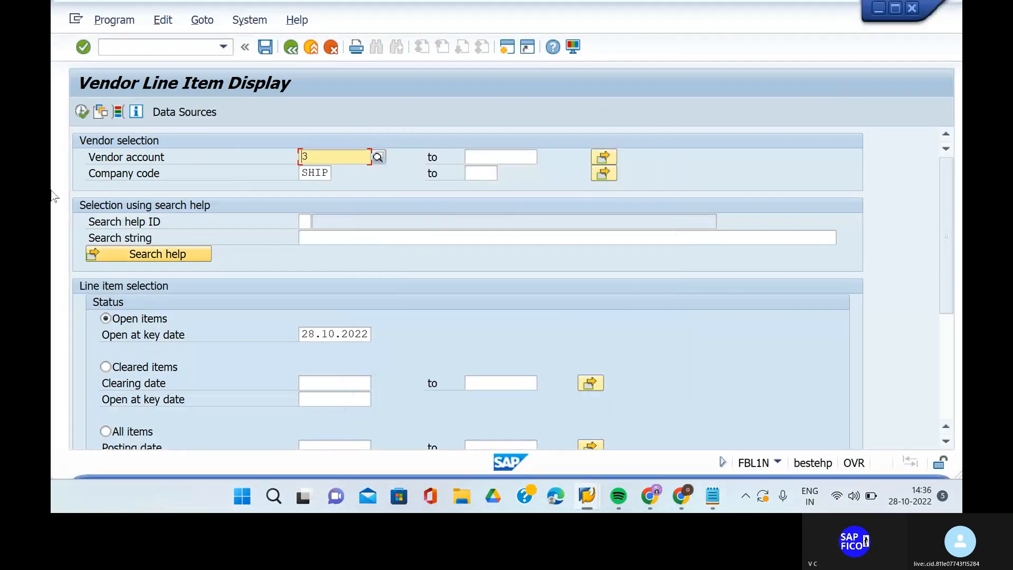
pyautogui.click(84, 111)
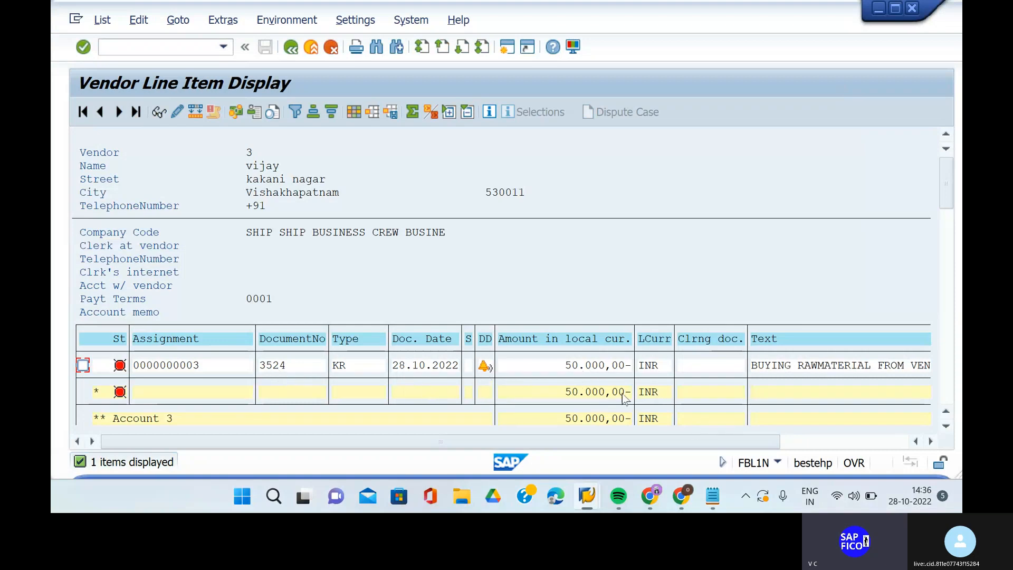
pyautogui.click(931, 441)
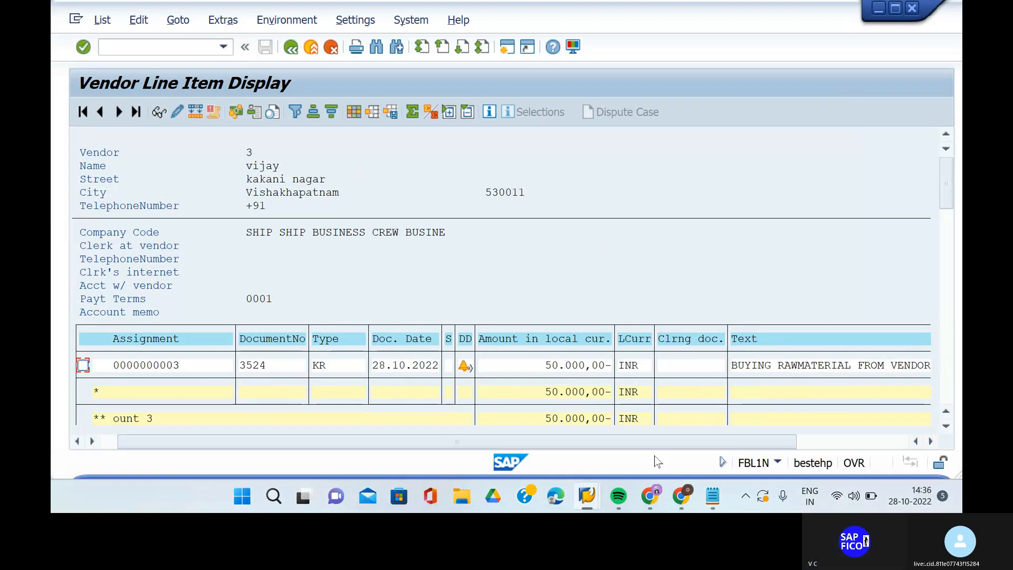
pyautogui.click(717, 503)
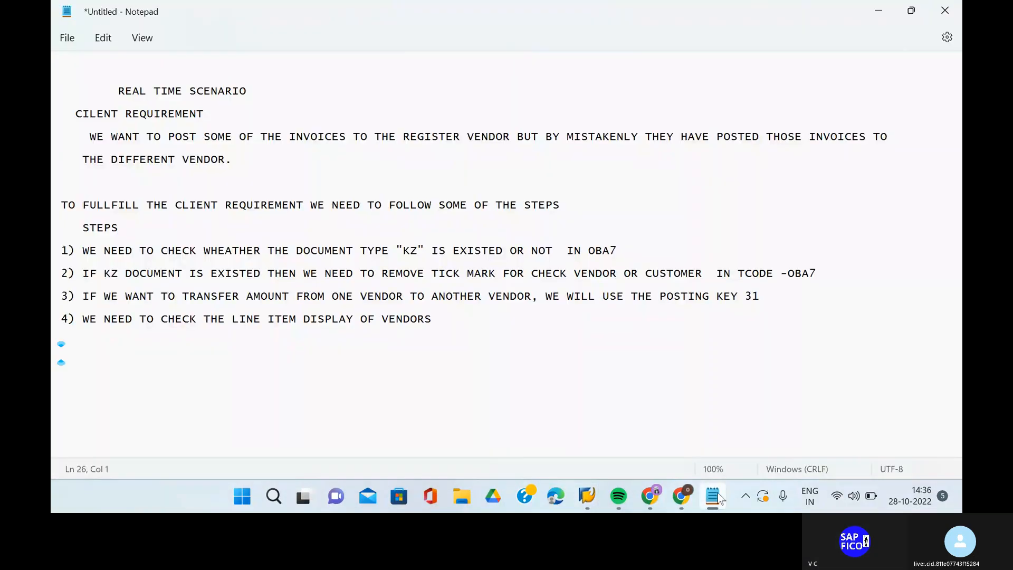
pyautogui.moveTo(587, 492)
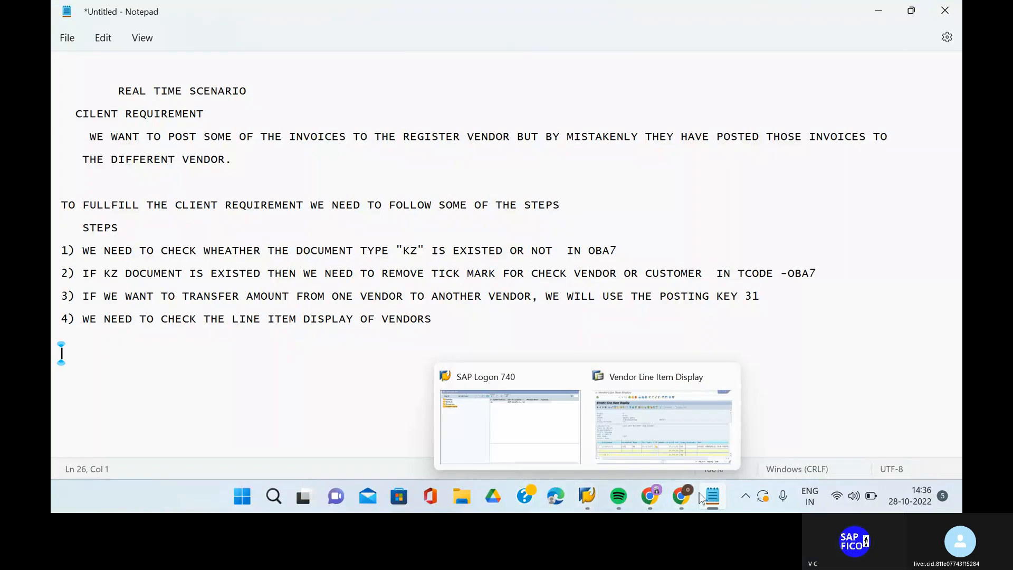
pyautogui.click(631, 448)
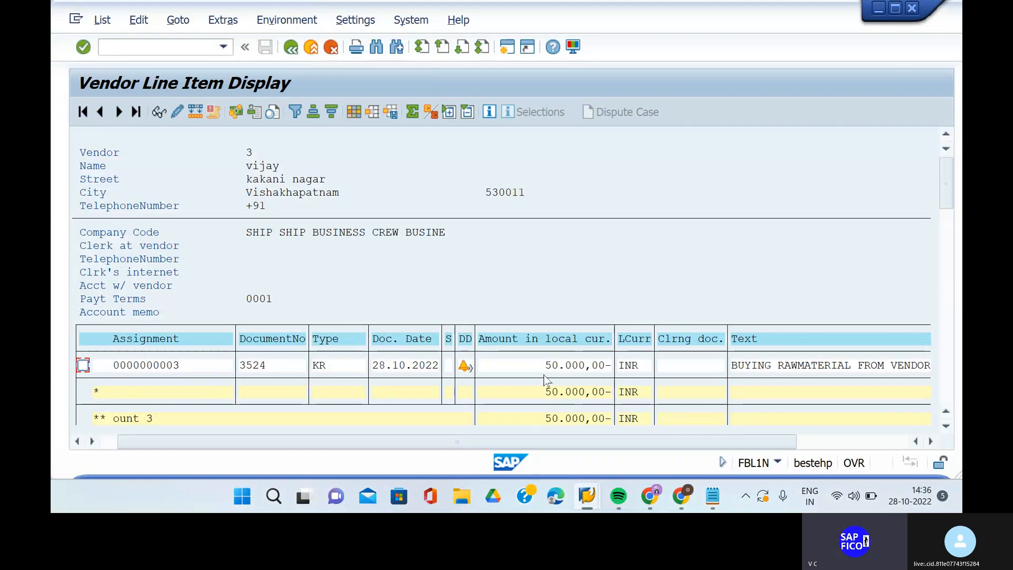
# Return to the selection screen and list the cleared items of vendor 99 in company code SHIP
pyautogui.click(290, 55)
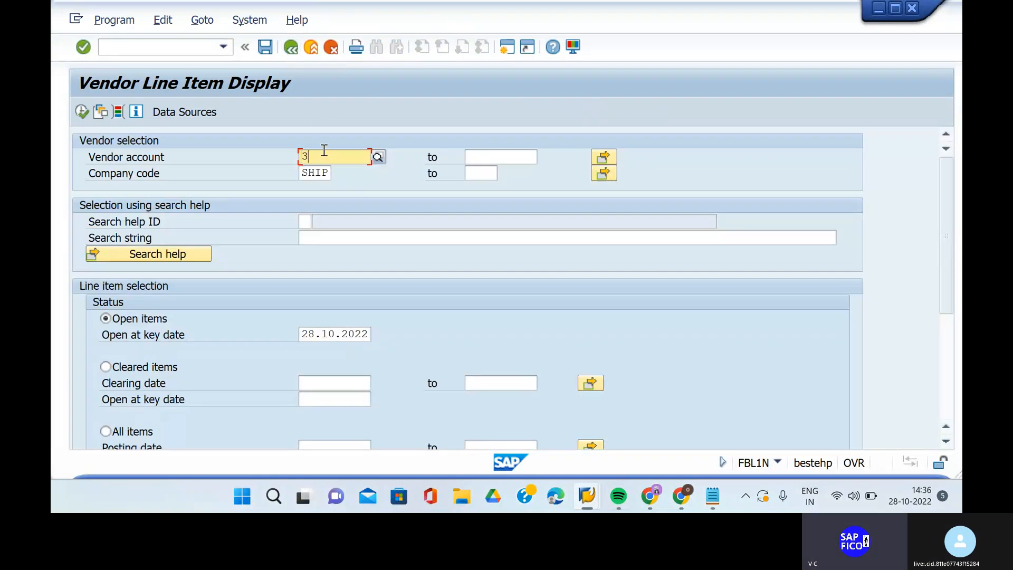
pyautogui.press('Delete')
pyautogui.write('99')
pyautogui.click(105, 366)
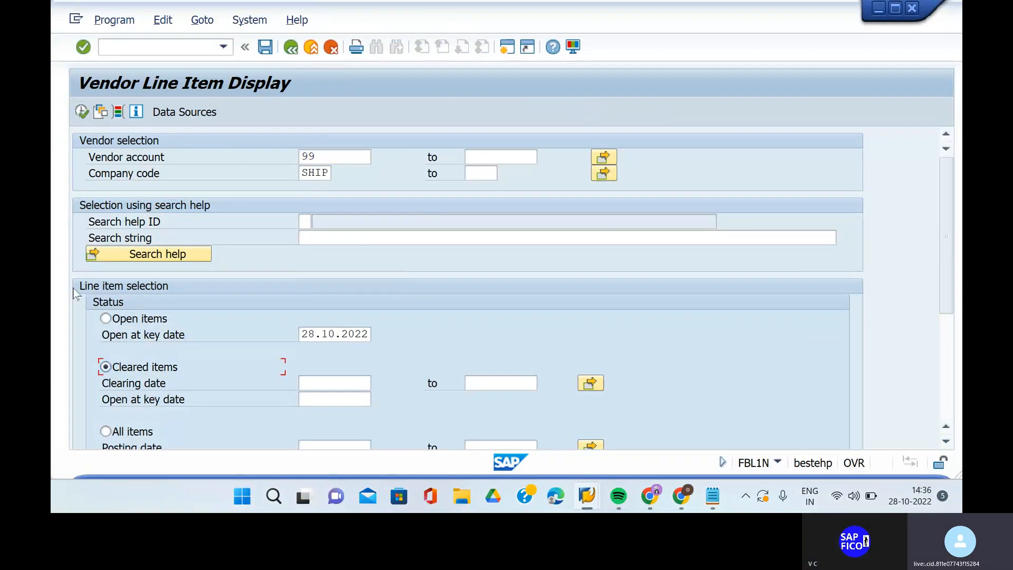
pyautogui.click(81, 118)
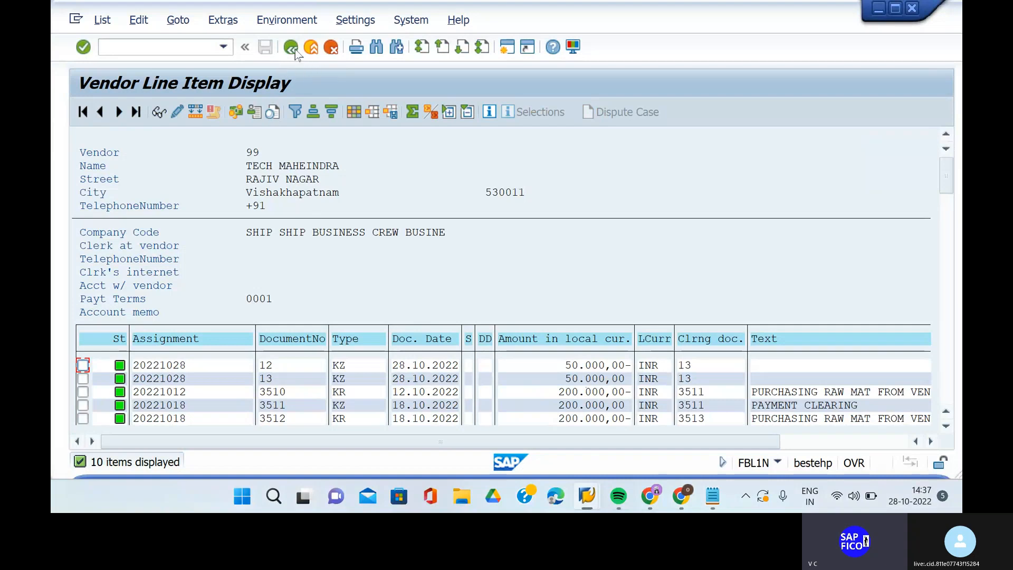
# Switch to Notepad and add step 5 below the list: "we should not delete the existing invoice"
pyautogui.click(710, 506)
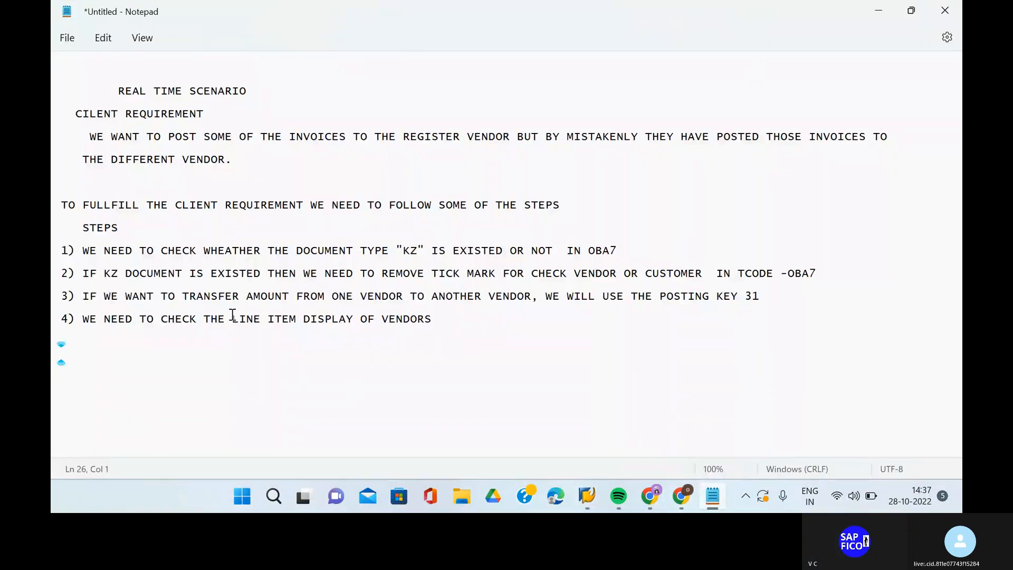
pyautogui.press('Up')
pyautogui.write('5) ')
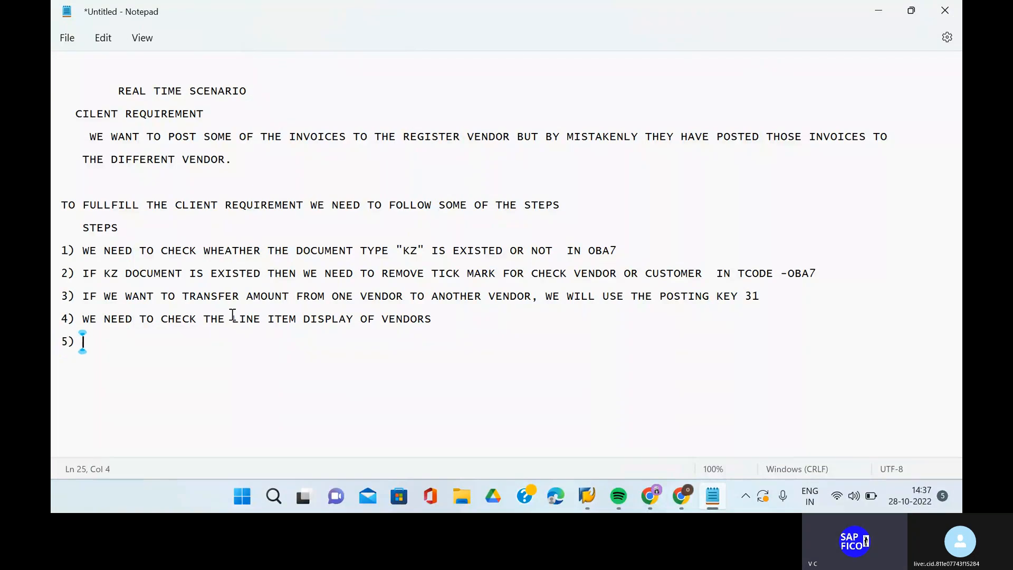
pyautogui.write('we should')
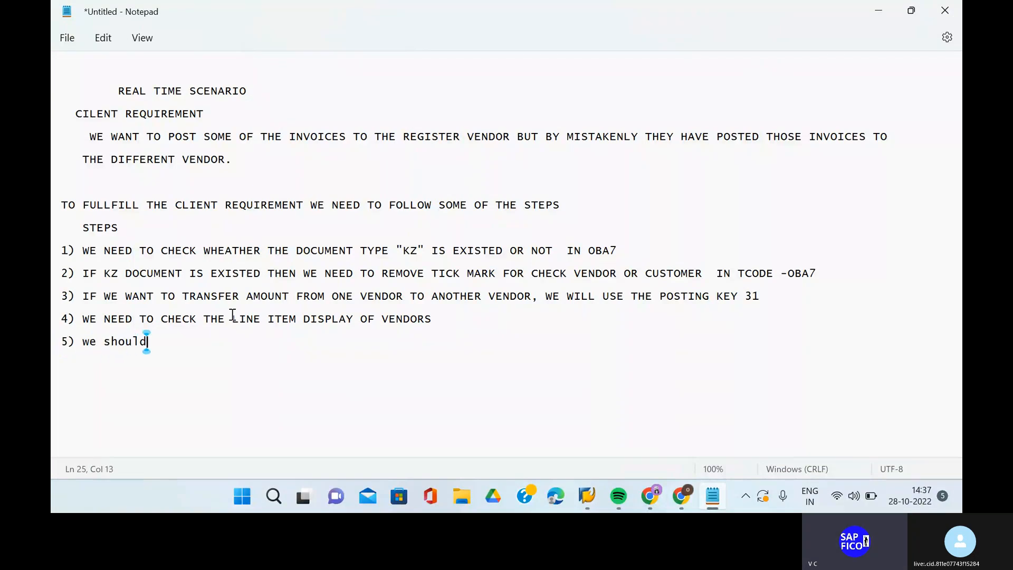
pyautogui.write(' not ')
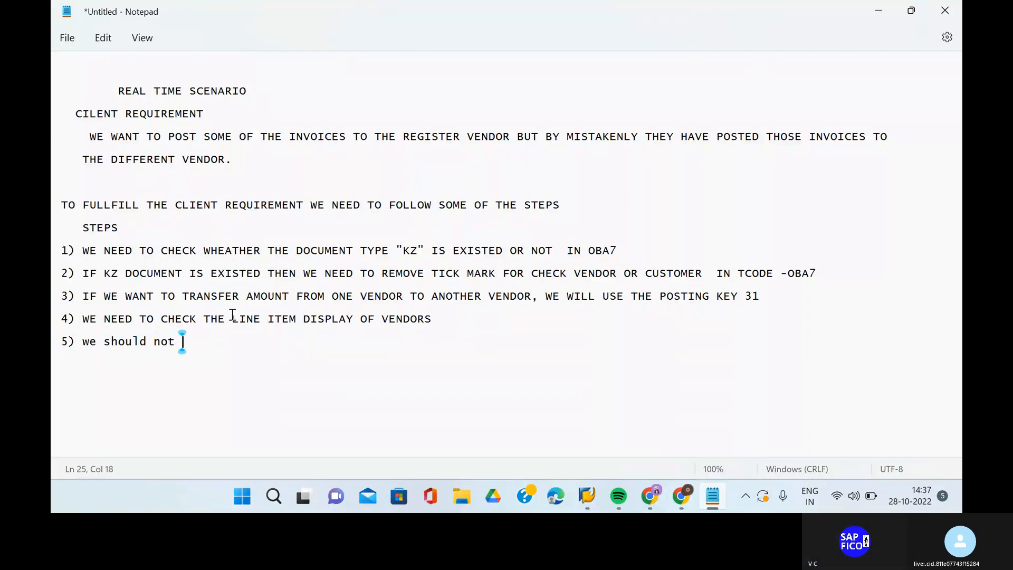
pyautogui.write('dele')
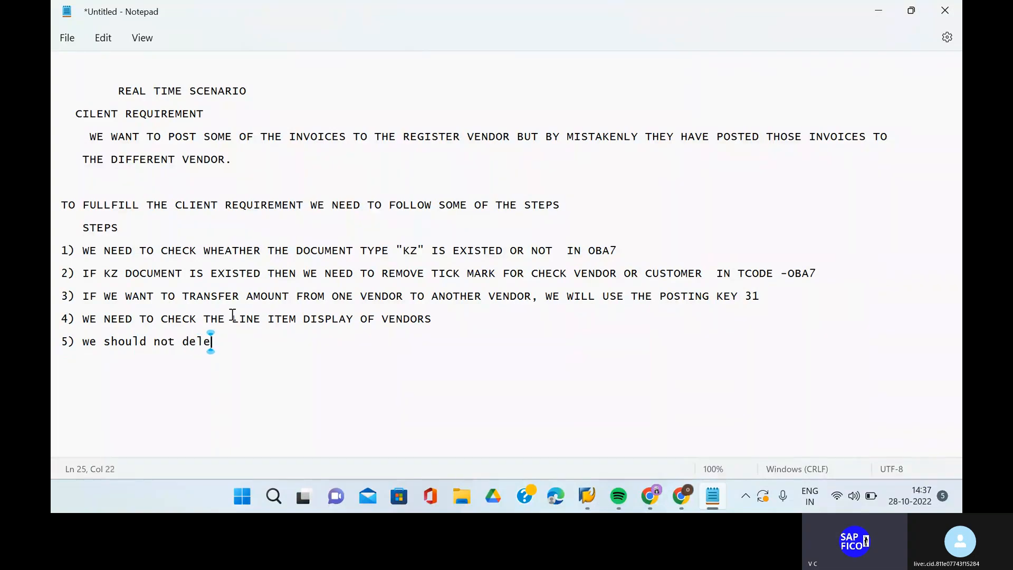
pyautogui.write('te the existimg')
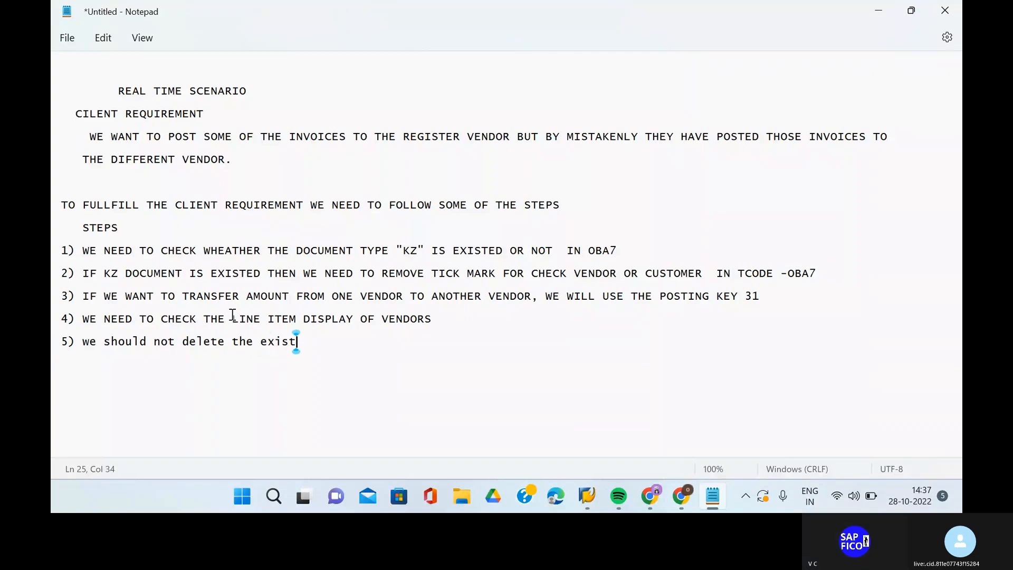
pyautogui.press('BackSpace')
pyautogui.press('BackSpace')
pyautogui.write('ng invoice')
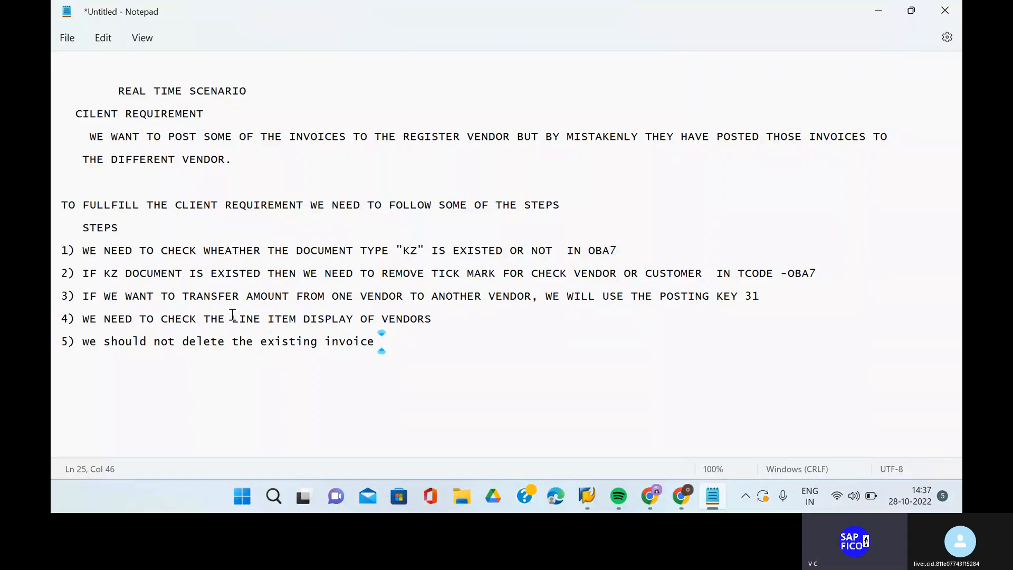
# Add step 6 below the list: "transfer that amount to exact vendors"
pyautogui.press('Return')
pyautogui.press('Return')
pyautogui.write('^')
pyautogui.press('BackSpace')
pyautogui.write('6)')
pyautogui.write('ransfer ')
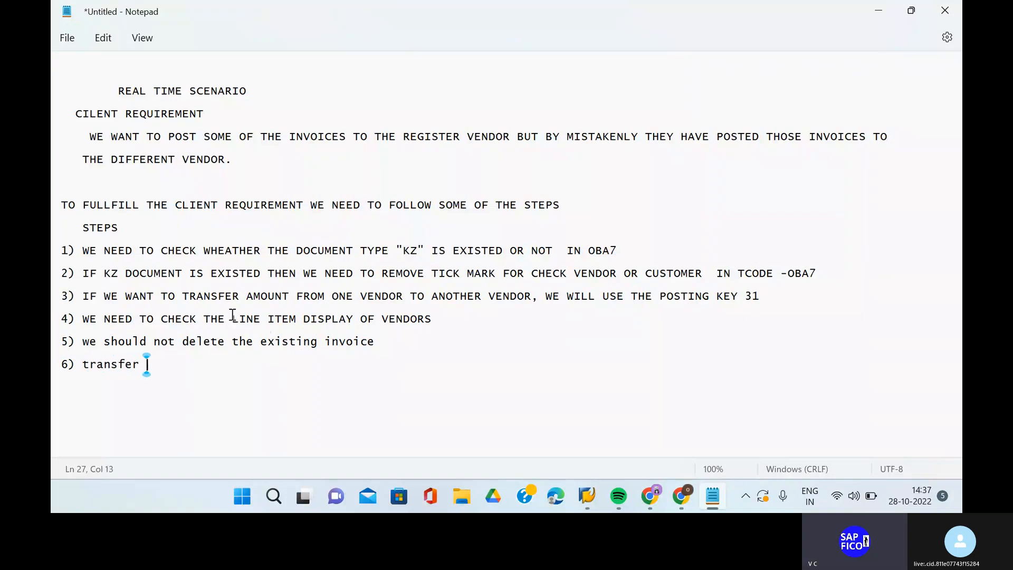
pyautogui.write('that amoun')
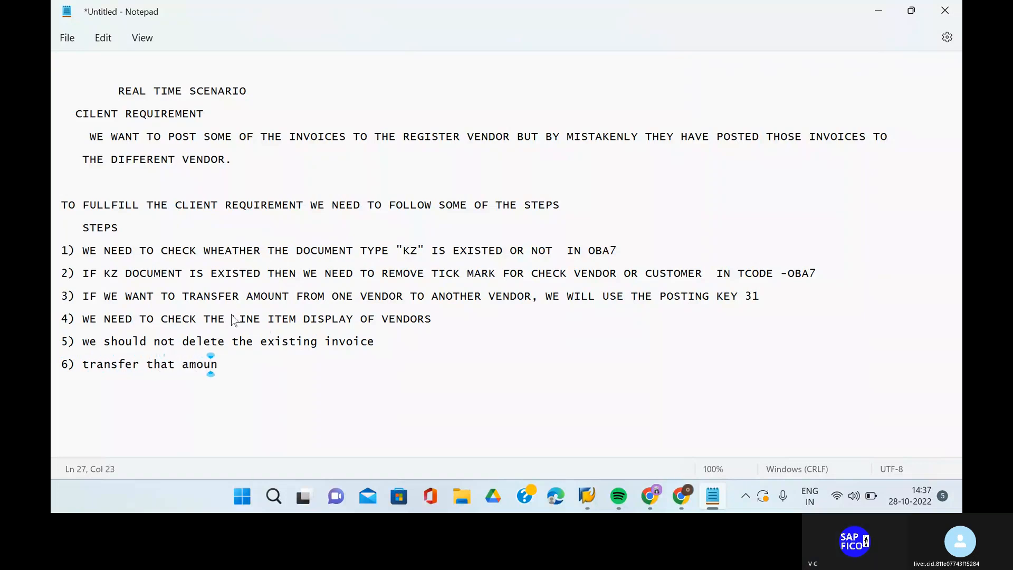
pyautogui.write('t to e')
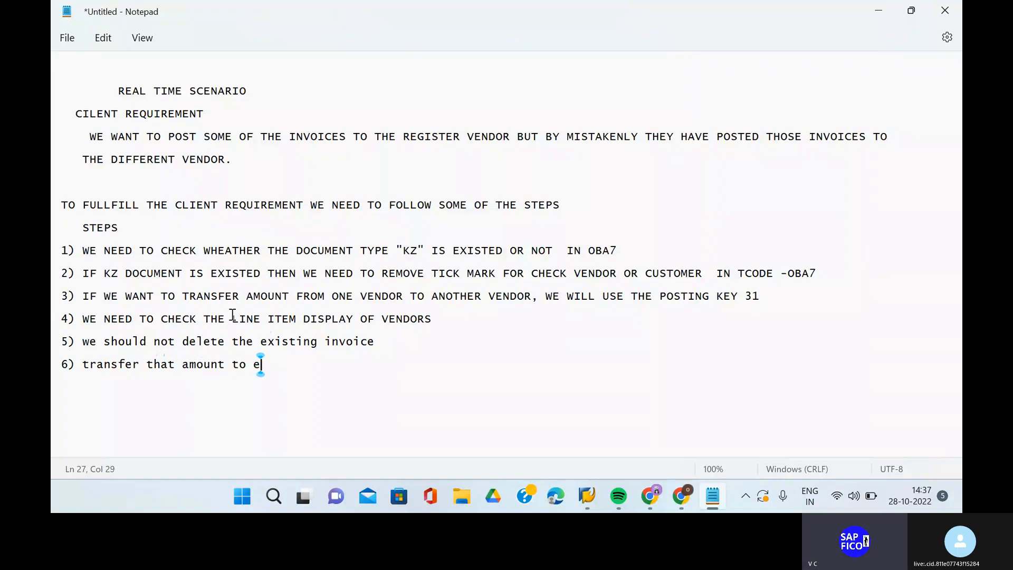
pyautogui.write('xact vendors')
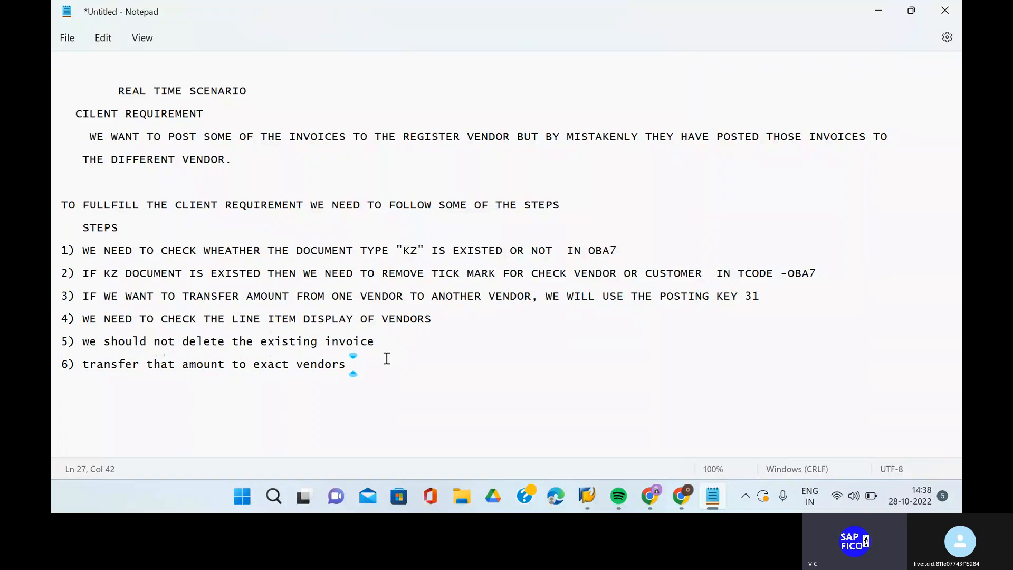
# Extend step 6 with "posted in", the wrong vendor's name, and "but actutal we have to post in tech mahindra"
pyautogui.write('posted in vijay ')
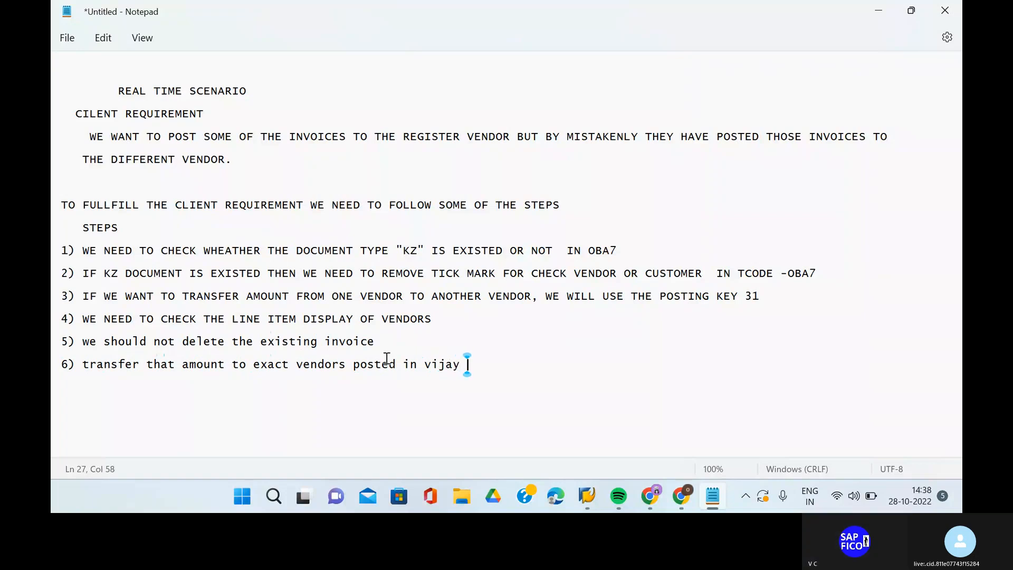
pyautogui.write('but ac')
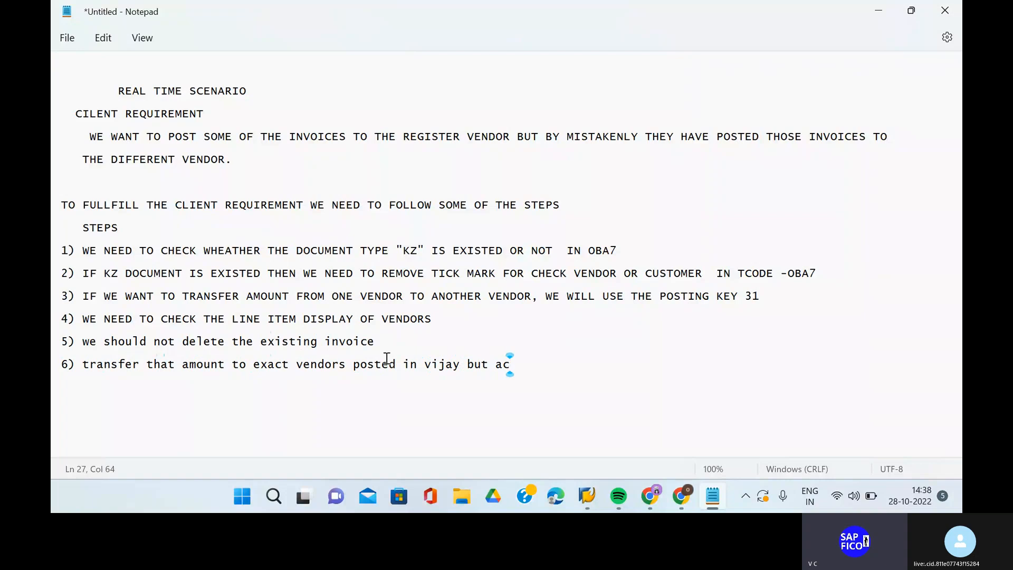
pyautogui.write('tutal we have to')
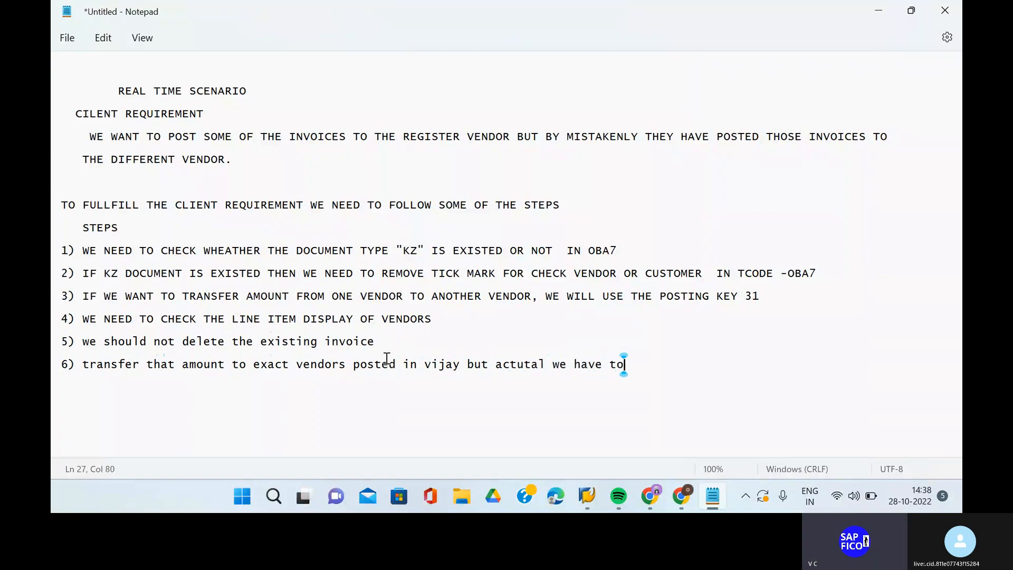
pyautogui.write(' o')
pyautogui.press('BackSpace')
pyautogui.write('poste')
pyautogui.press('BackSpace')
pyautogui.press('BackSpace')
pyautogui.write('in ')
pyautogui.write('tec')
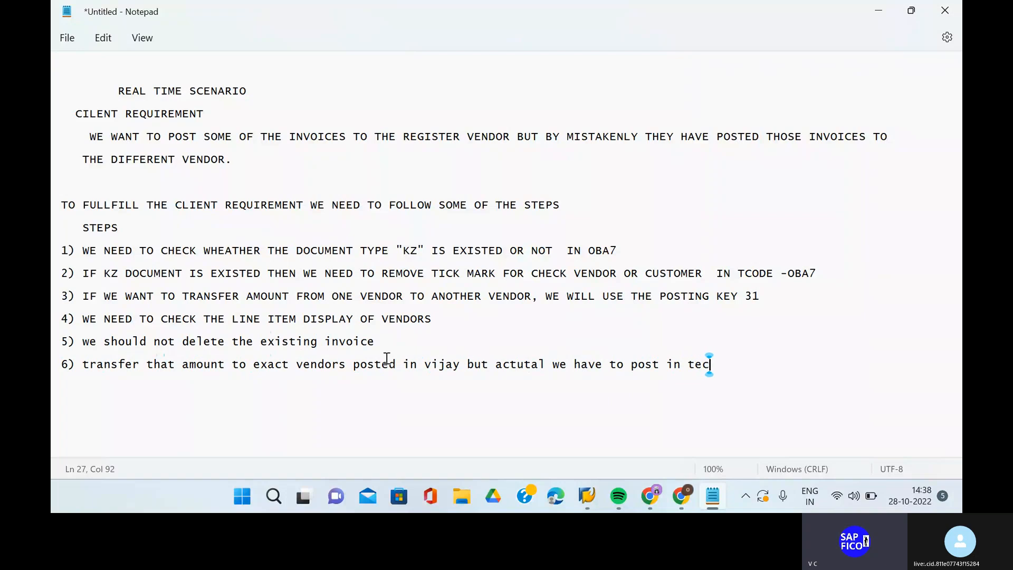
pyautogui.write('h mahi')
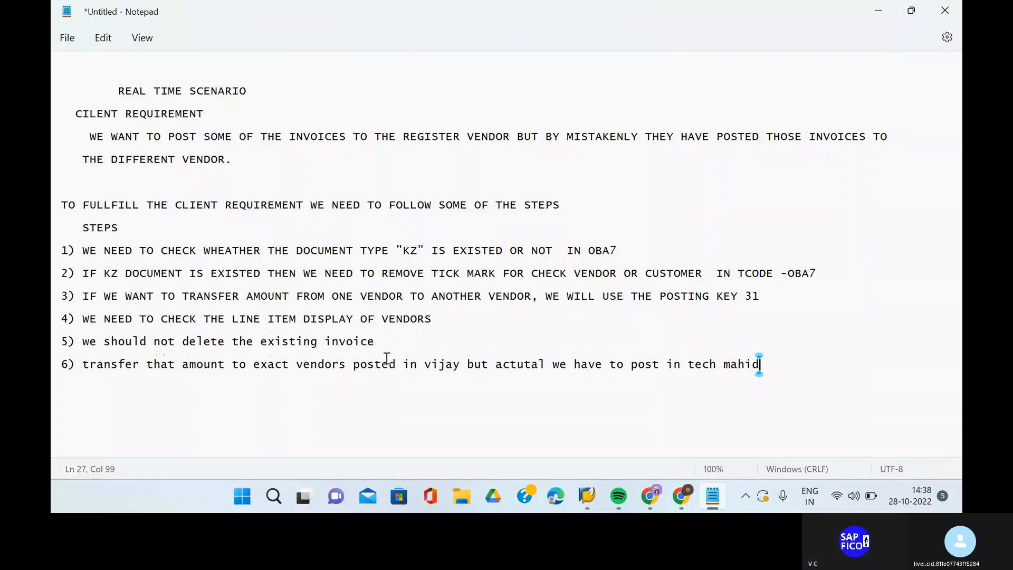
pyautogui.write('ndra')
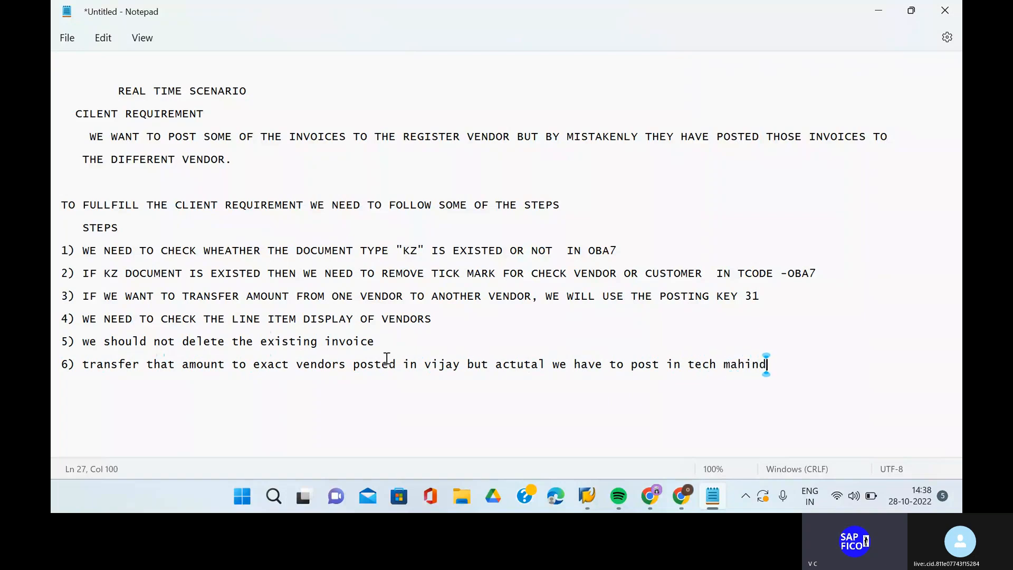
# Switch to the SAP vendor line item display and open outgoing payment posting with transaction F-53
pyautogui.moveTo(587, 496)
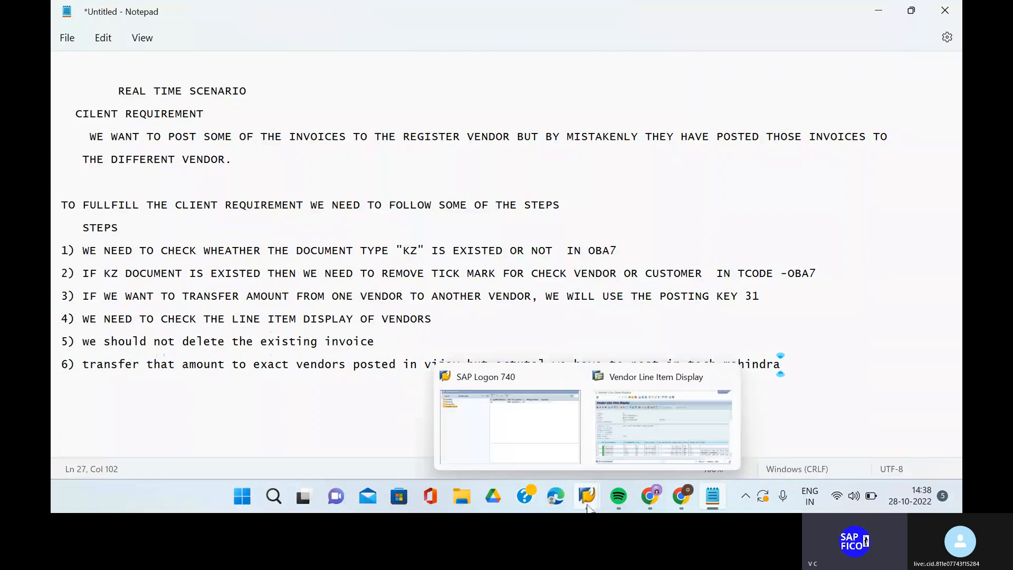
pyautogui.click(641, 432)
pyautogui.click(173, 46)
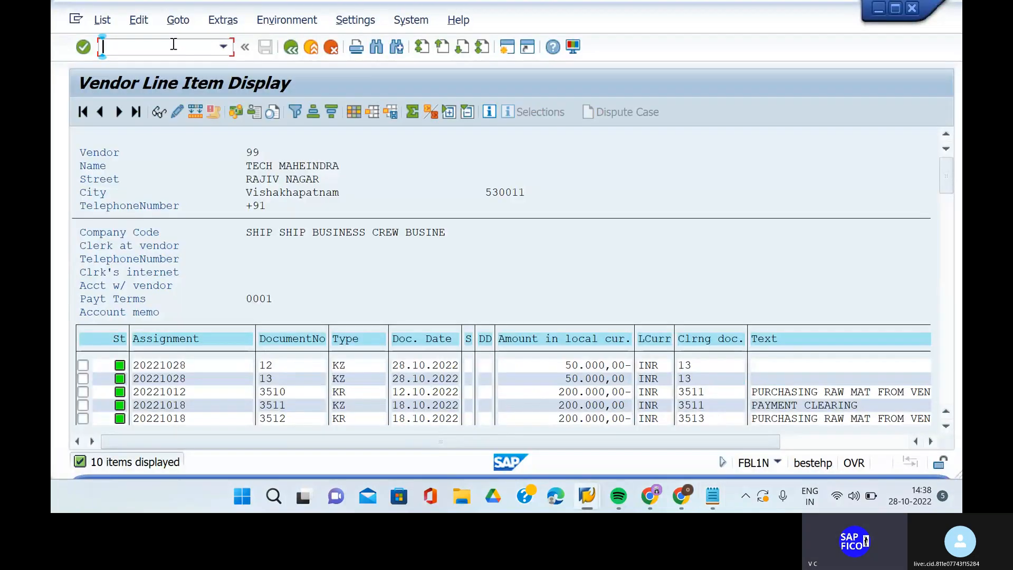
pyautogui.write('/nf-53')
pyautogui.press('Return')
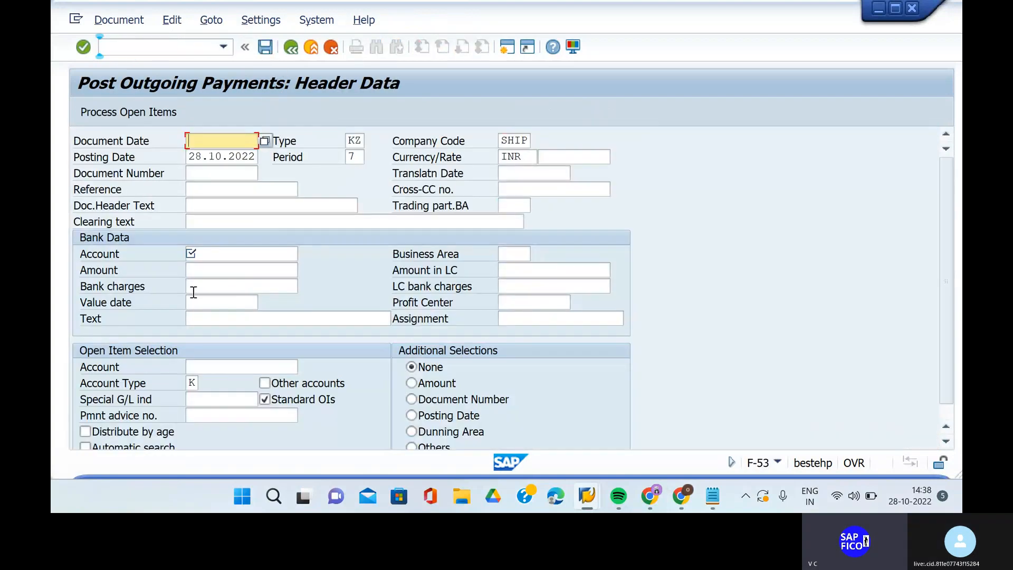
# Enter document date 28.10.2022, reference 1, header text "paying for vendor" and bank G/L account 200100
pyautogui.click(222, 141)
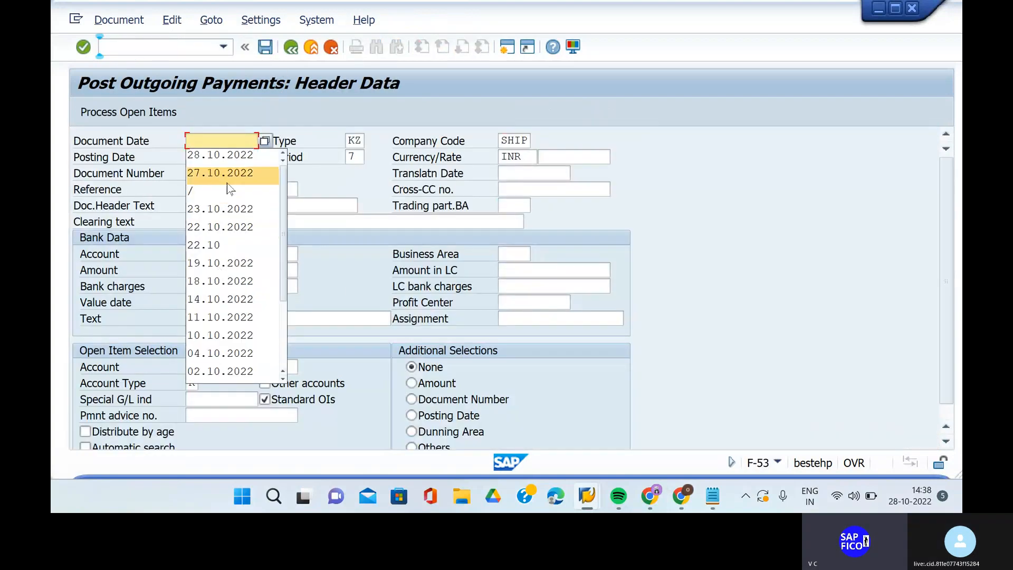
pyautogui.click(222, 153)
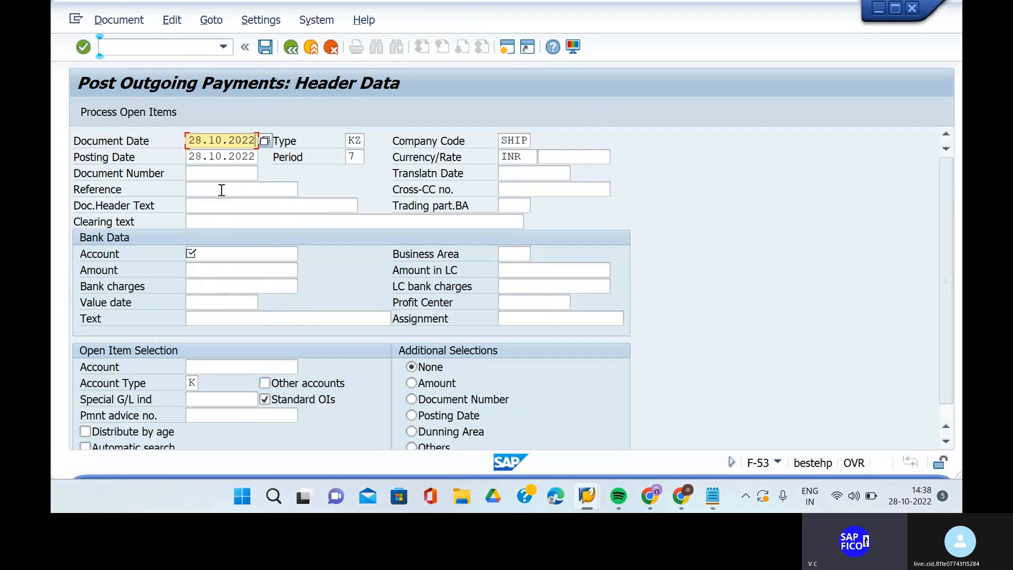
pyautogui.click(222, 189)
pyautogui.click(221, 202)
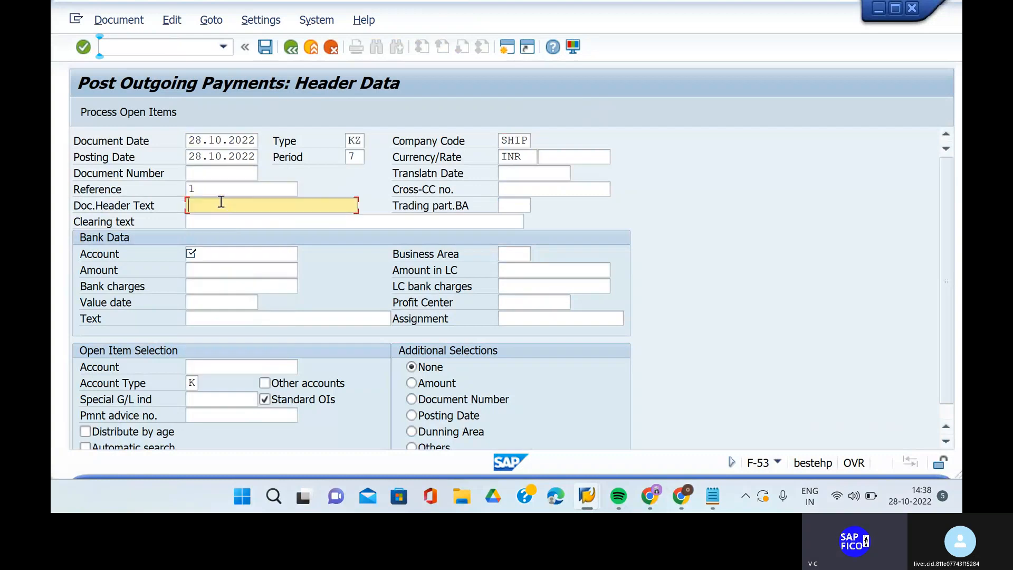
pyautogui.write('payi')
pyautogui.write('ng for vendor')
pyautogui.click(220, 255)
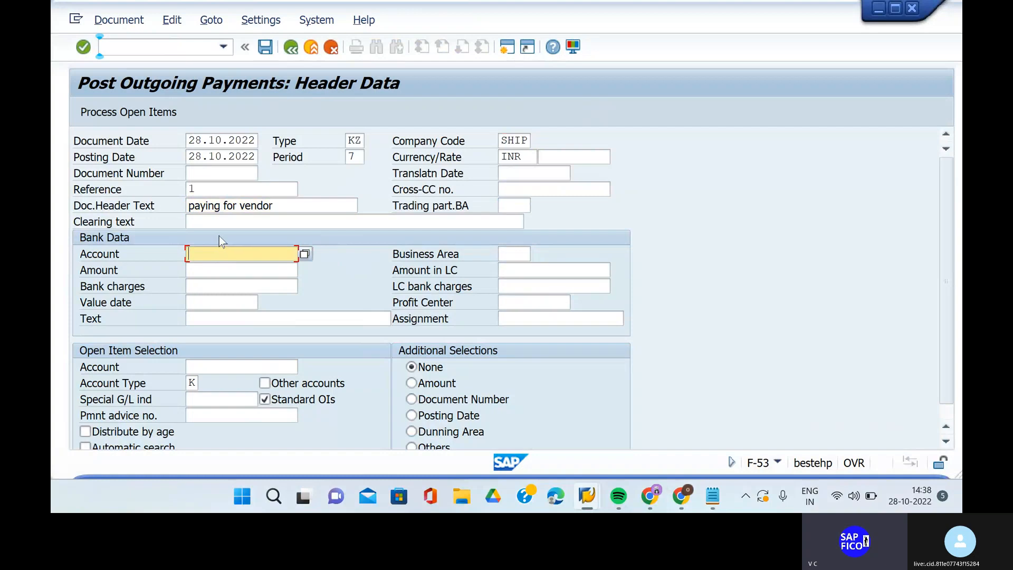
pyautogui.write('2001')
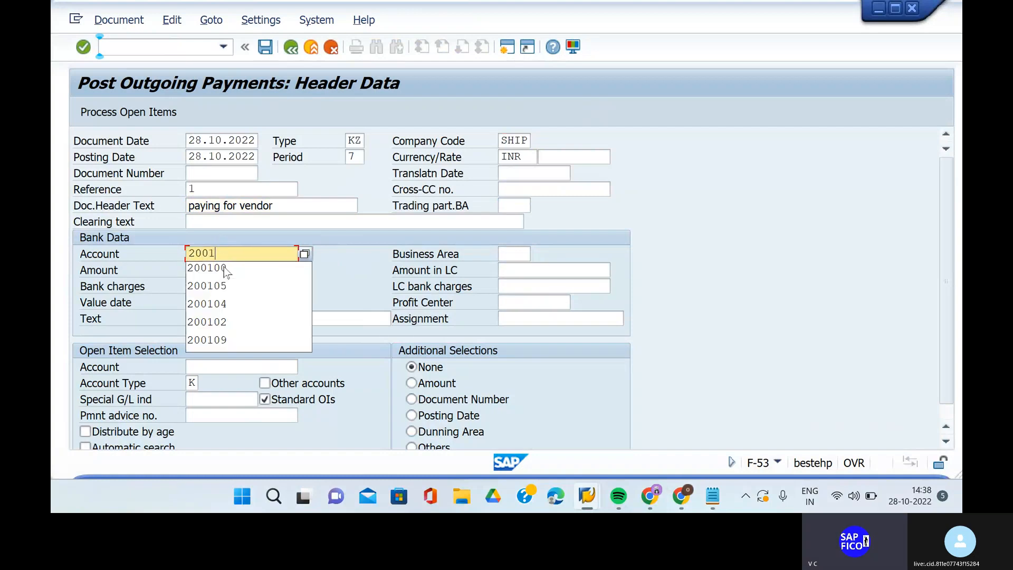
pyautogui.click(225, 272)
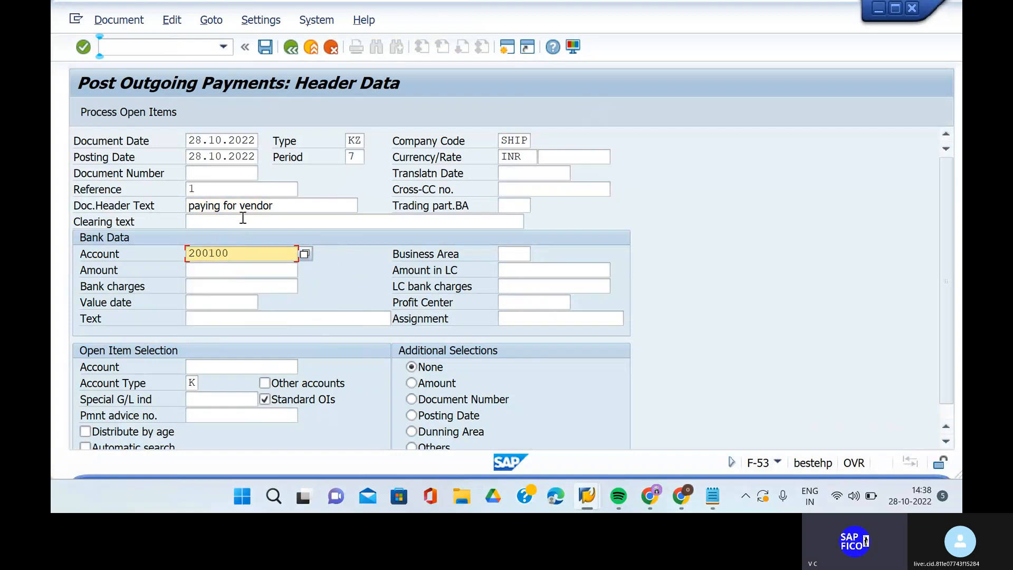
# Replace the document header text with "transfer to the vendor"
pyautogui.click(277, 206)
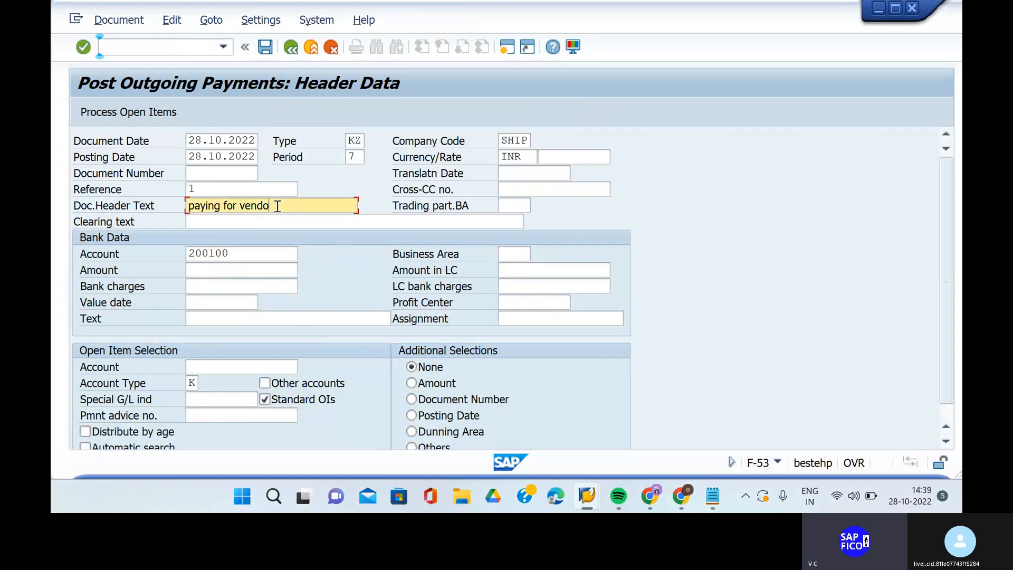
pyautogui.press('BackSpace')
pyautogui.press('BackSpace')
pyautogui.press('BackSpace')
pyautogui.press('BackSpace')
pyautogui.press('BackSpace')
pyautogui.press('BackSpace')
pyautogui.press('BackSpace')
pyautogui.press('BackSpace')
pyautogui.press('BackSpace')
pyautogui.press('BackSpace')
pyautogui.press('BackSpace')
pyautogui.press('BackSpace')
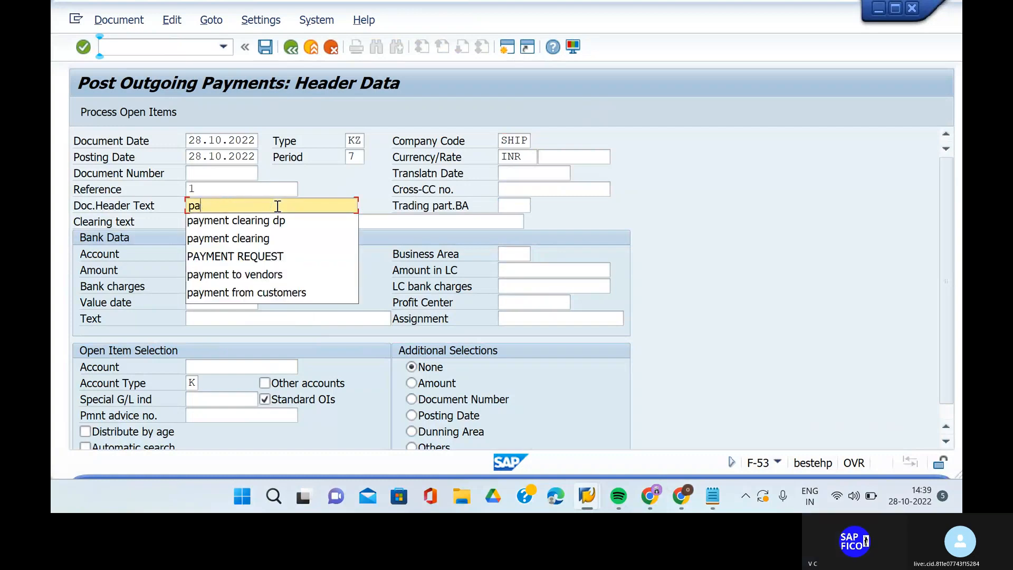
pyautogui.write('tra')
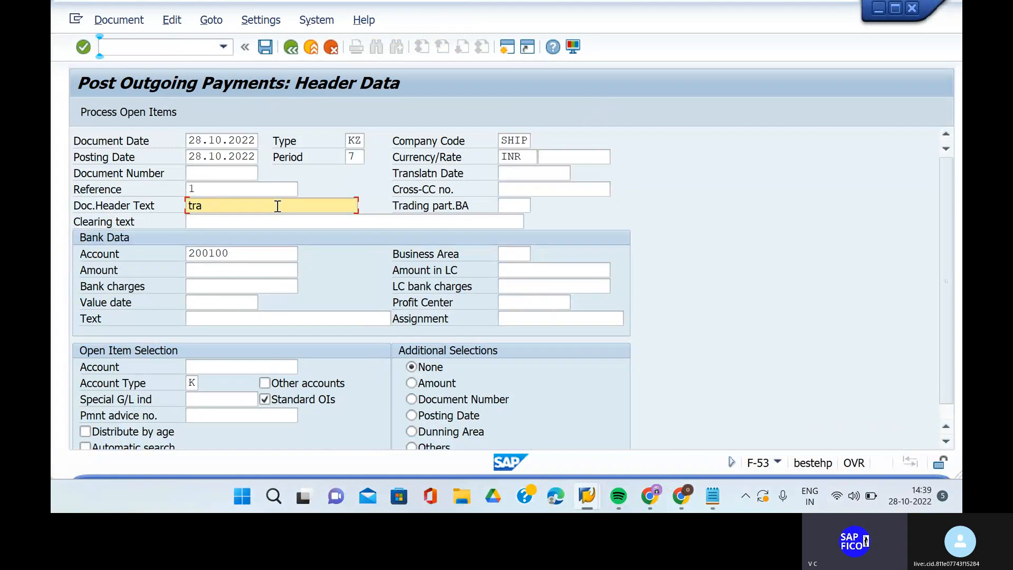
pyautogui.write('nsfer to the vend')
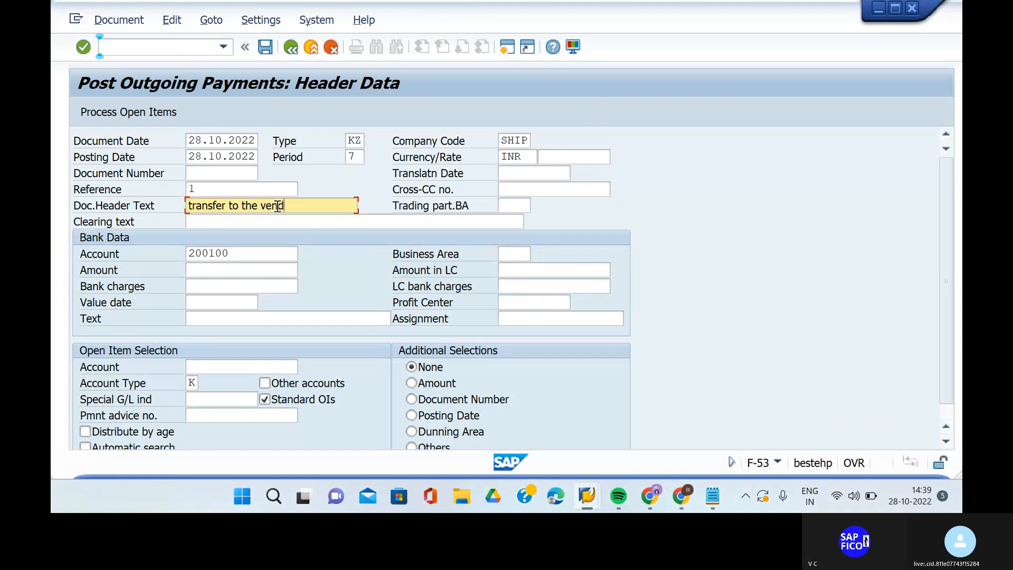
pyautogui.write('or')
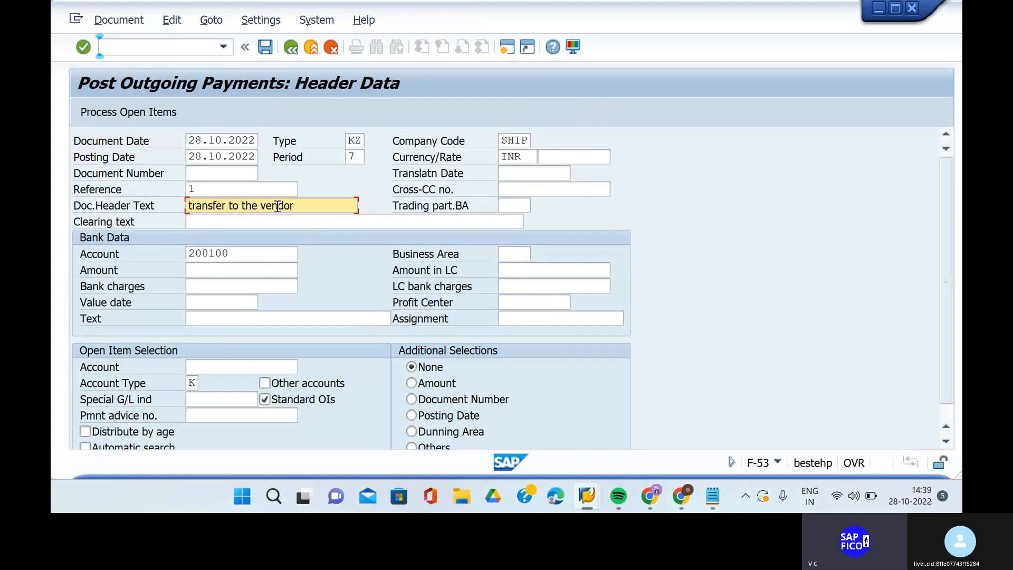
# Set the bank data value date to 28.10.2022 and the text to "transfer to the vendor"
pyautogui.click(232, 303)
pyautogui.click(232, 307)
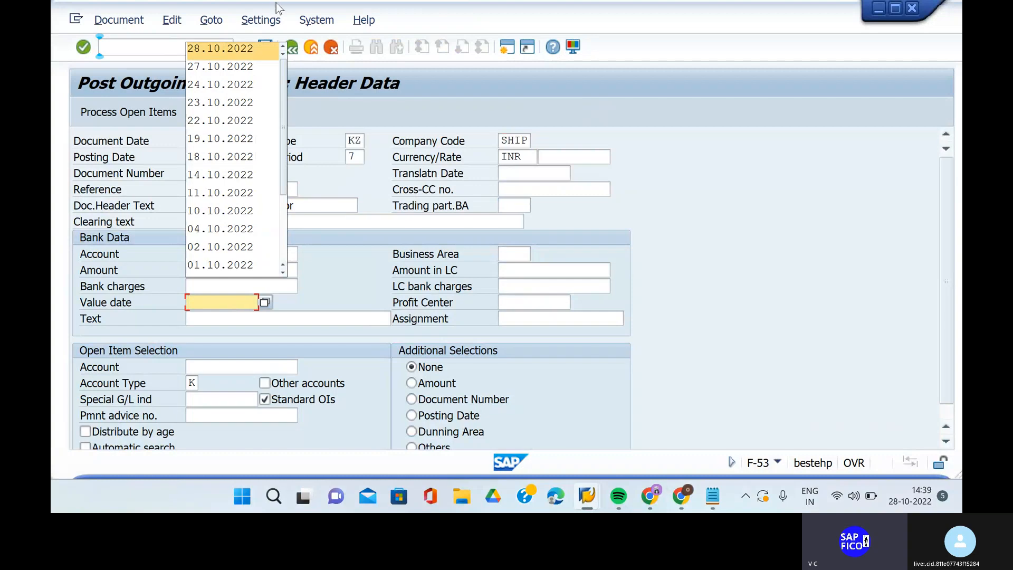
pyautogui.click(256, 57)
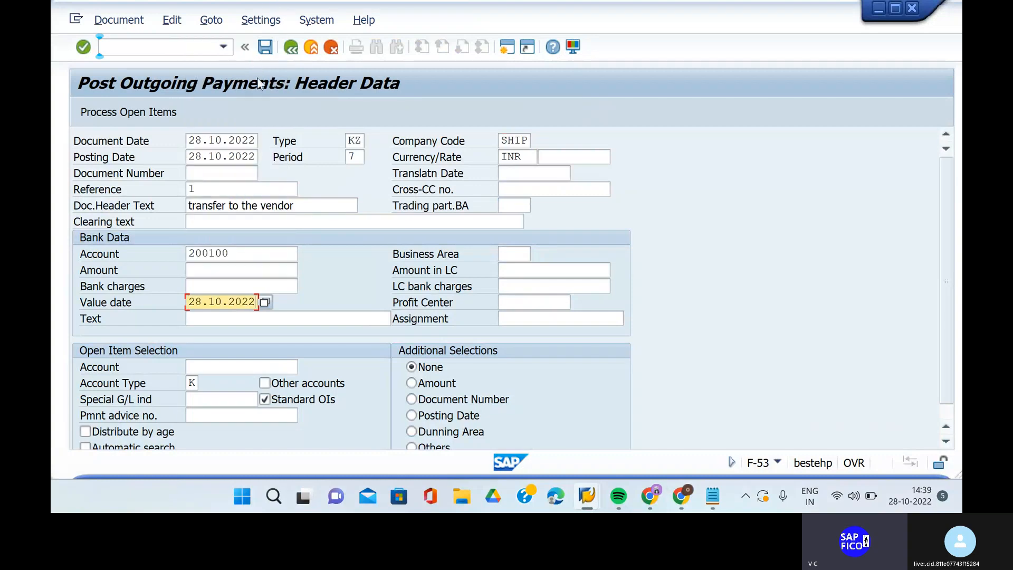
pyautogui.click(221, 318)
pyautogui.write('tran')
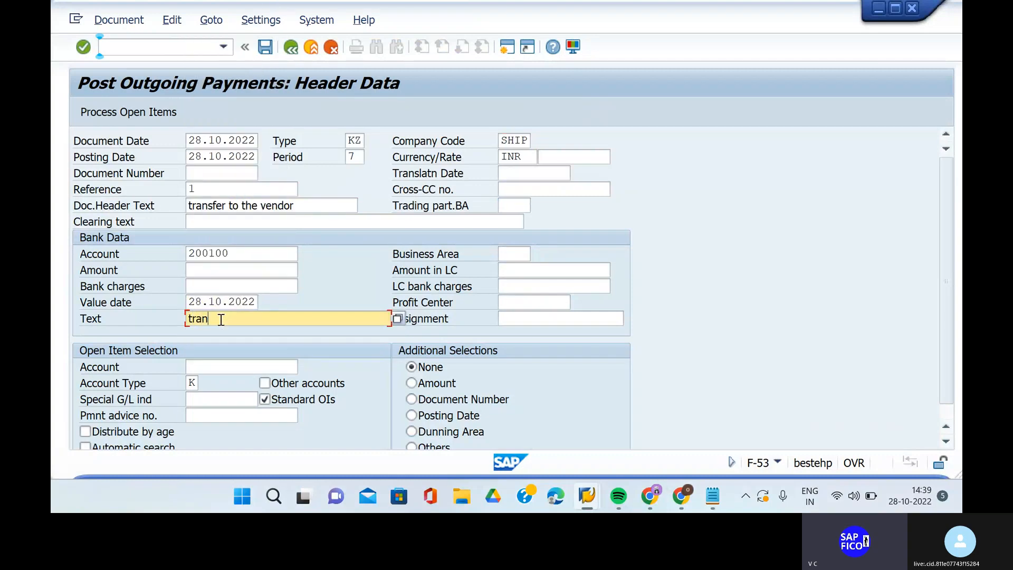
pyautogui.write('sfer to the vendor')
# Select vendor account 3 for open item processing without a payment amount, and deactivate its 50.000,00 INR item
pyautogui.click(227, 365)
pyautogui.write('3')
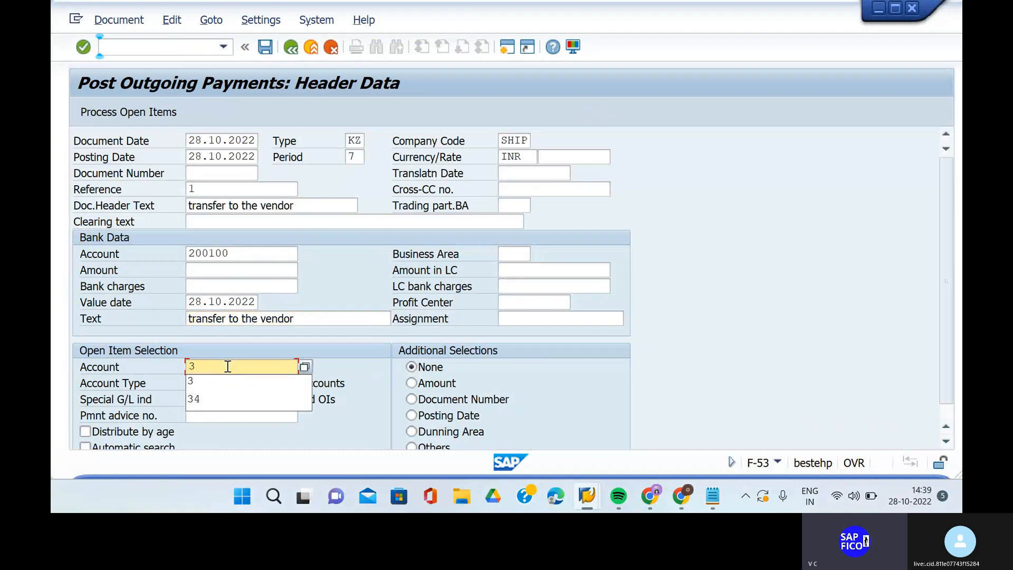
pyautogui.click(227, 366)
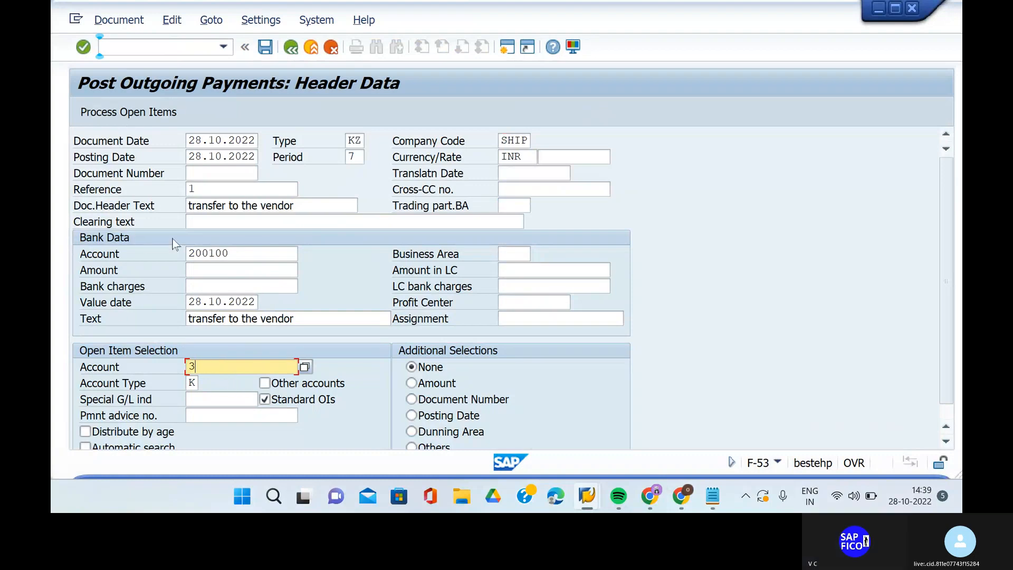
pyautogui.press('Return')
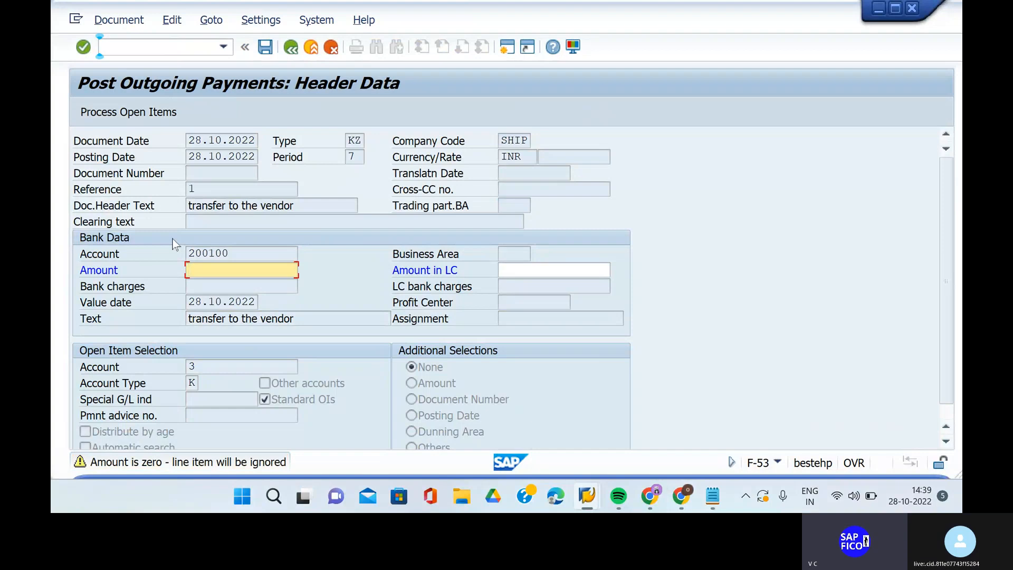
pyautogui.hotkey('shift', 'F4')
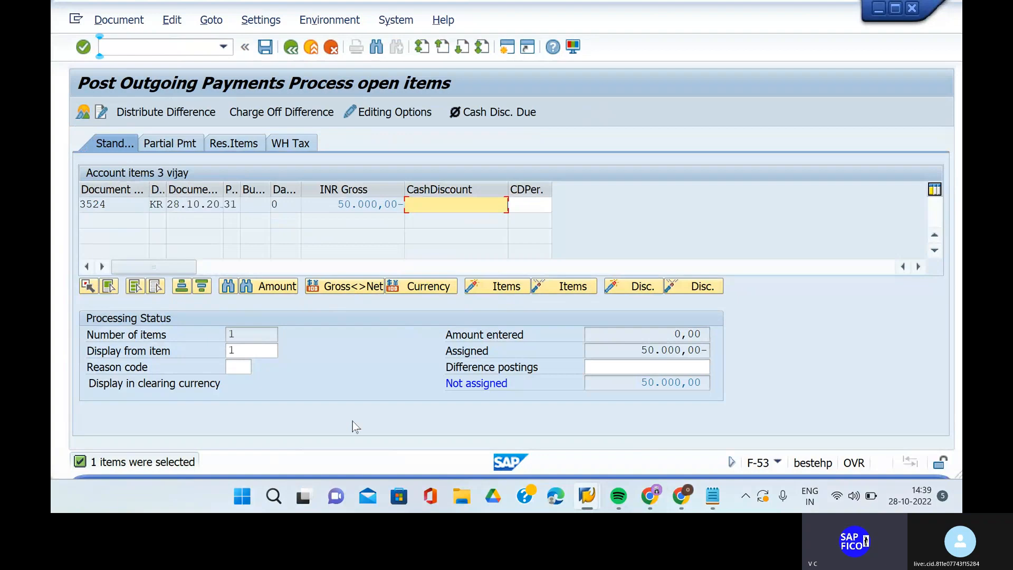
pyautogui.doubleClick(364, 204)
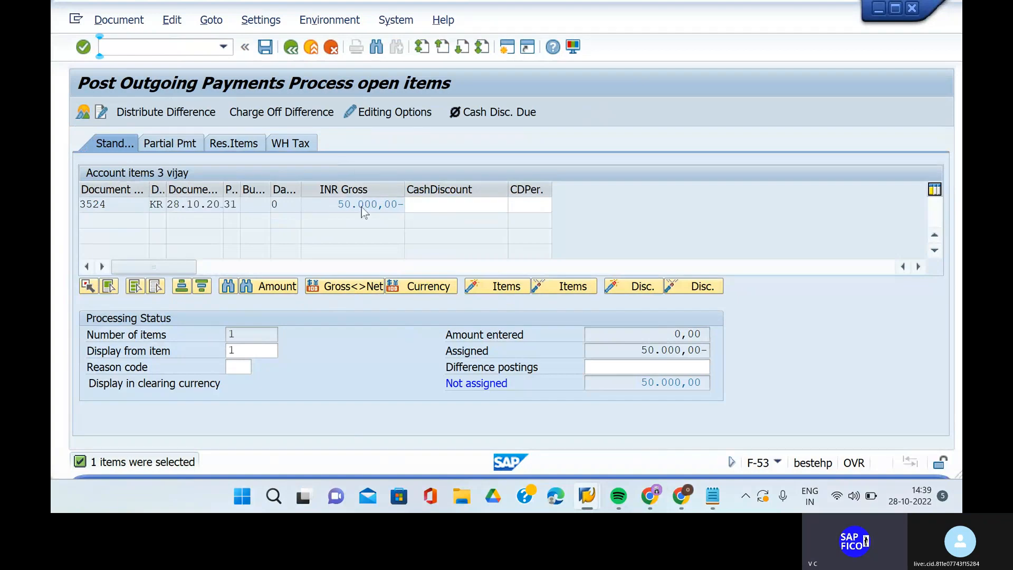
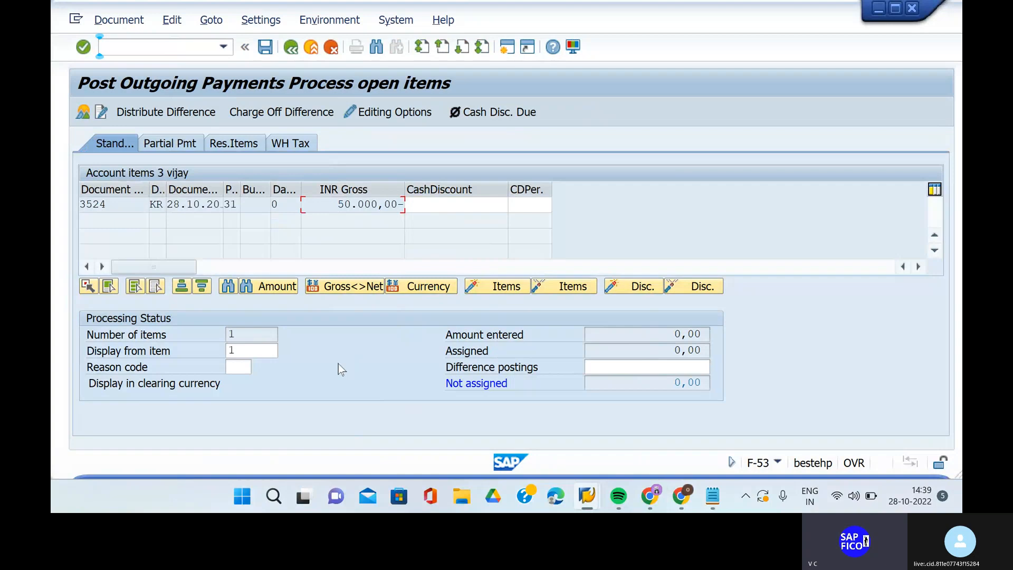
# Add a line item with posting key 31 for vendor TECH MAHEINDRA, picking the vendor from the company code's account list
pyautogui.click(82, 111)
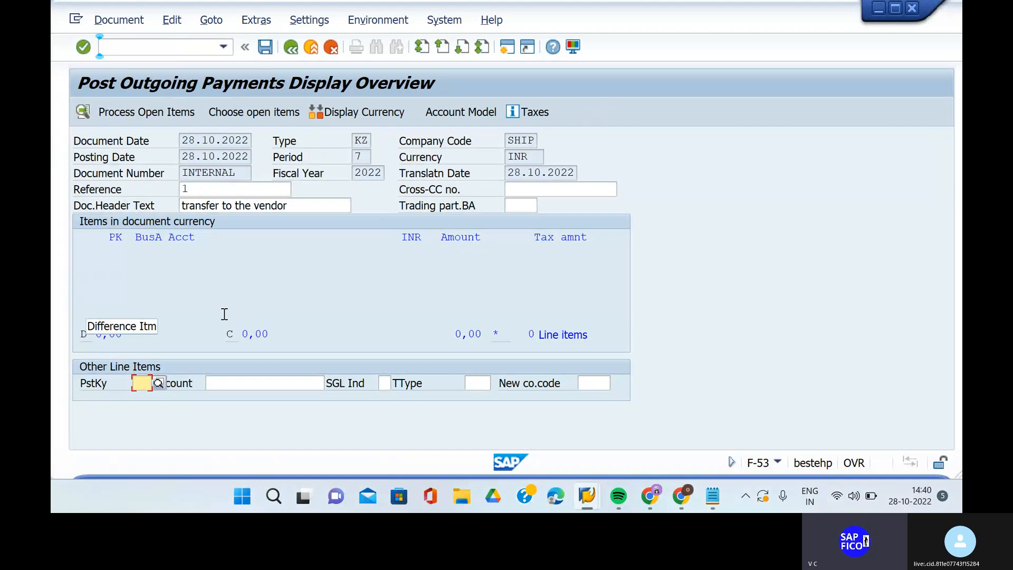
pyautogui.write('31')
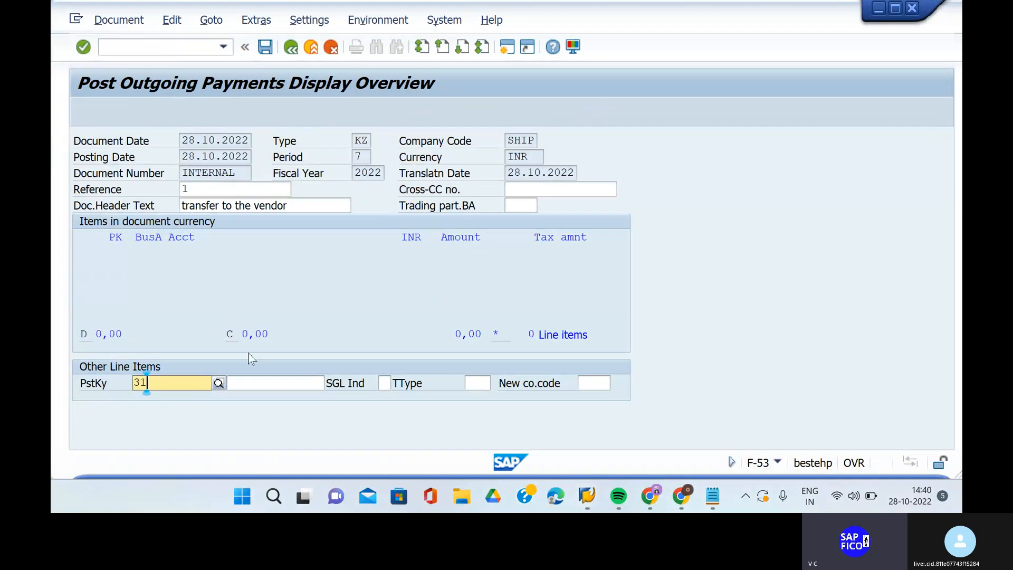
pyautogui.press('Return')
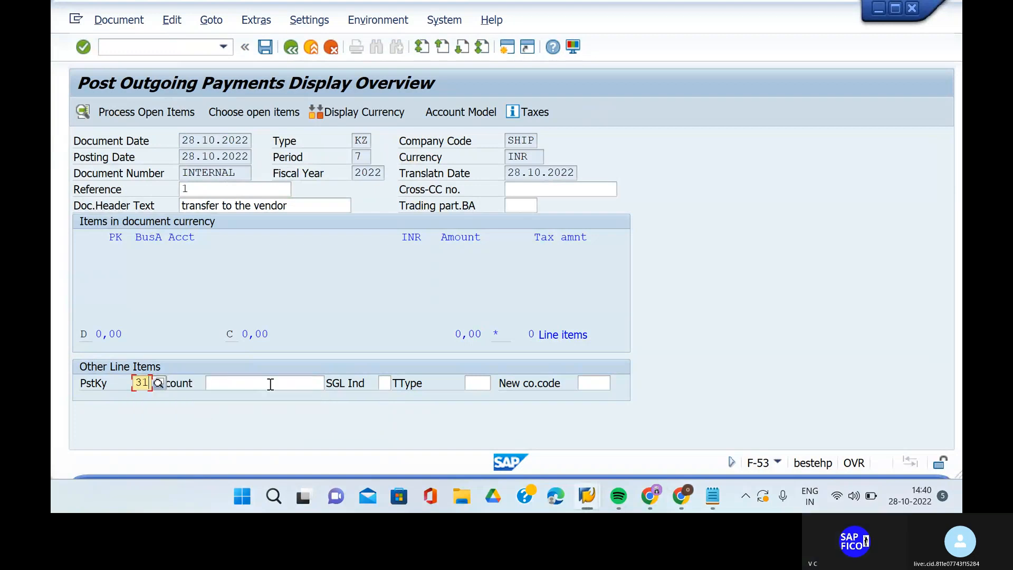
pyautogui.click(269, 382)
pyautogui.click(331, 385)
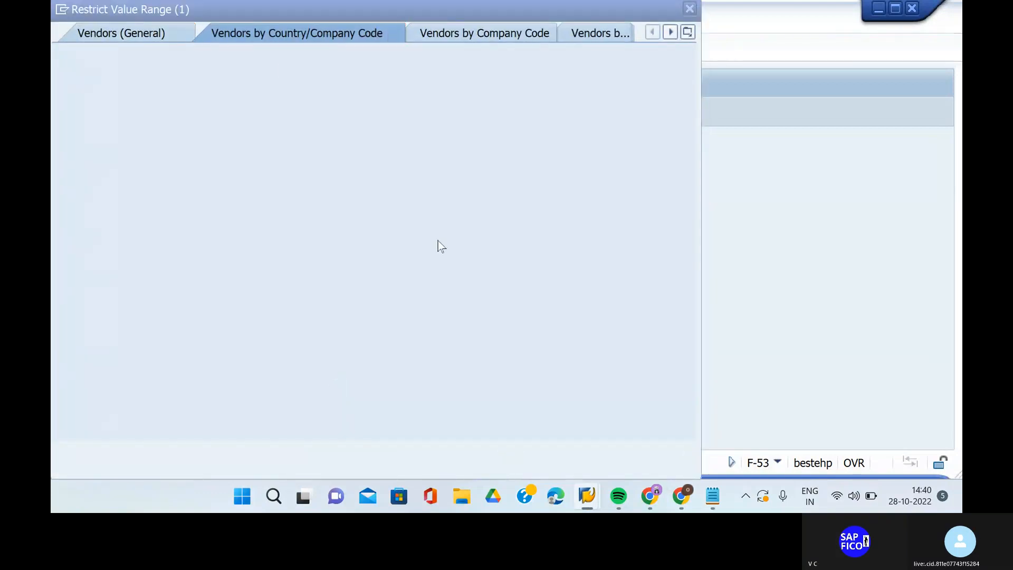
pyautogui.click(646, 450)
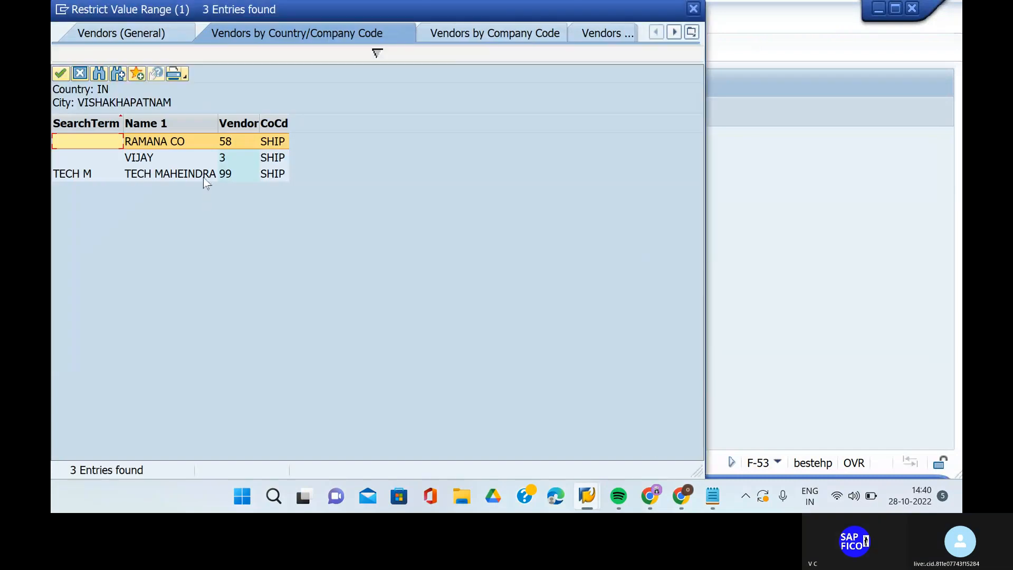
pyautogui.click(203, 175)
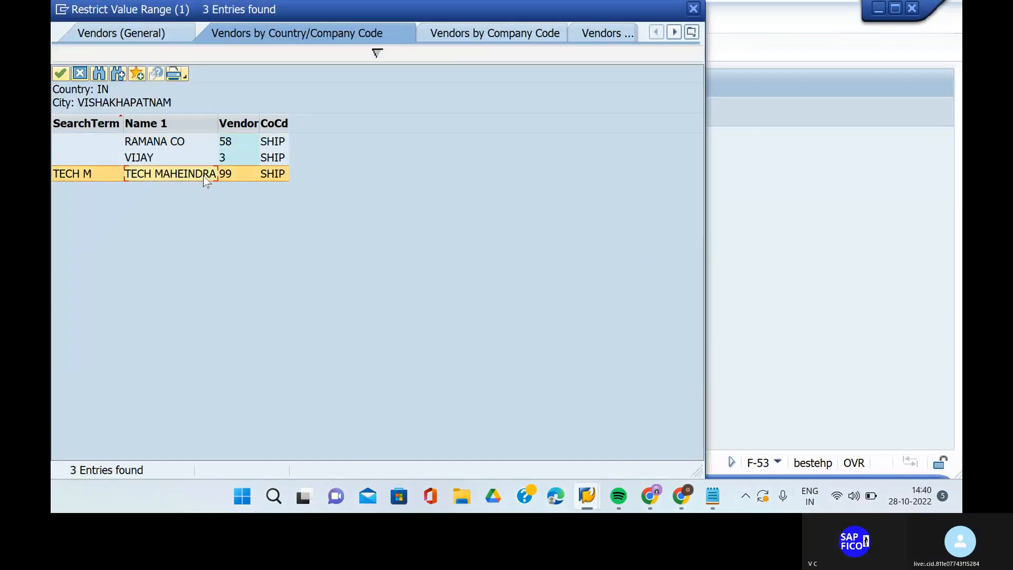
pyautogui.click(59, 74)
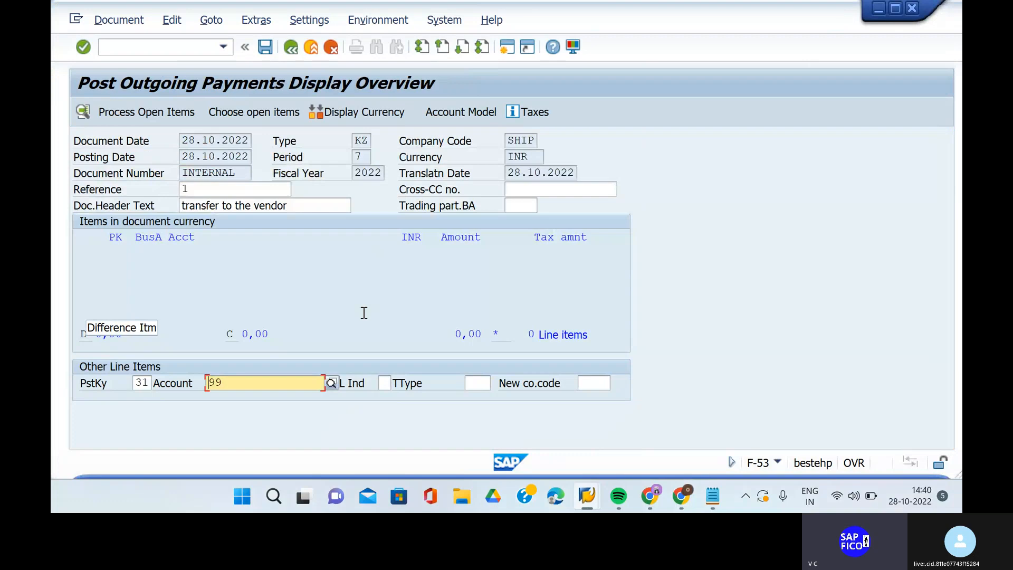
pyautogui.press('Return')
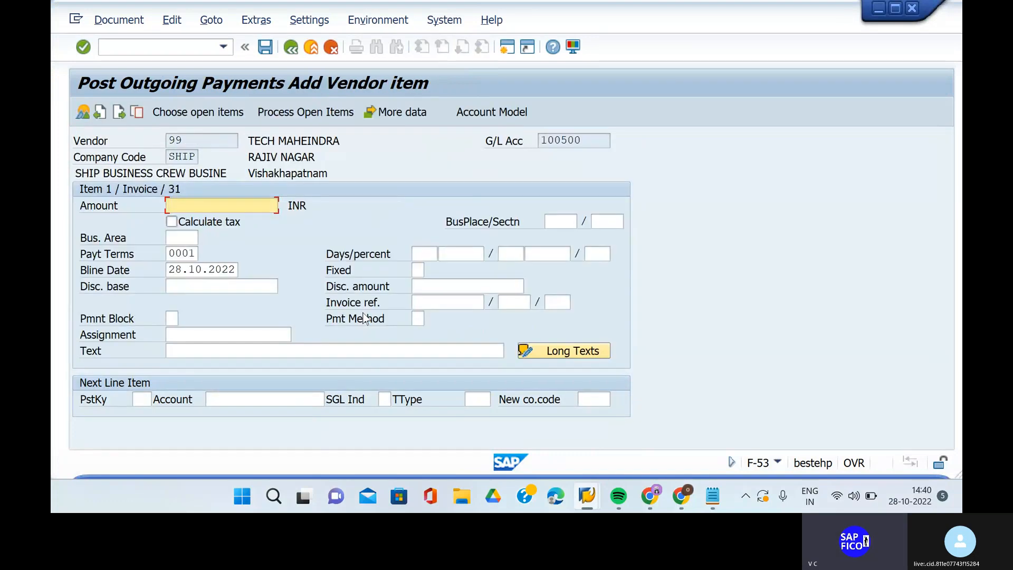
# Enter an amount of 50000 INR and the text "transfer to the vendor" for the TECH MAHEINDRA line item
pyautogui.write('50000')
pyautogui.click(340, 353)
pyautogui.write('tra')
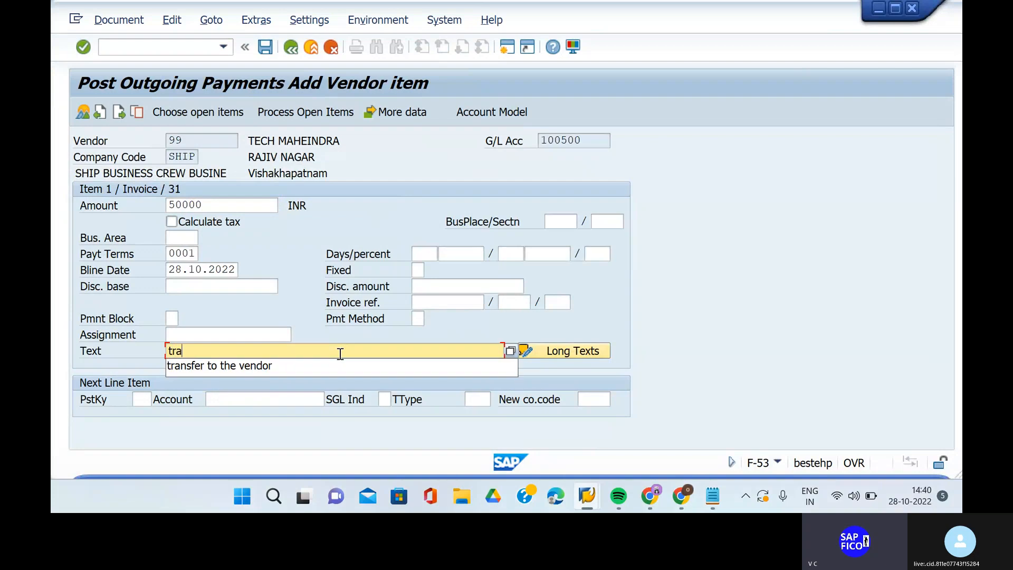
pyautogui.click(328, 365)
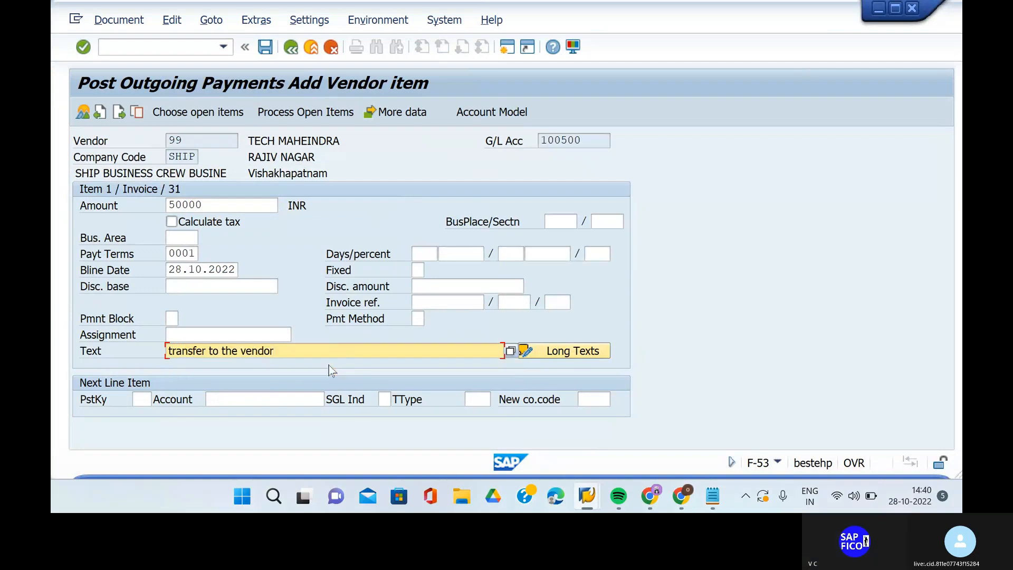
pyautogui.press('Return')
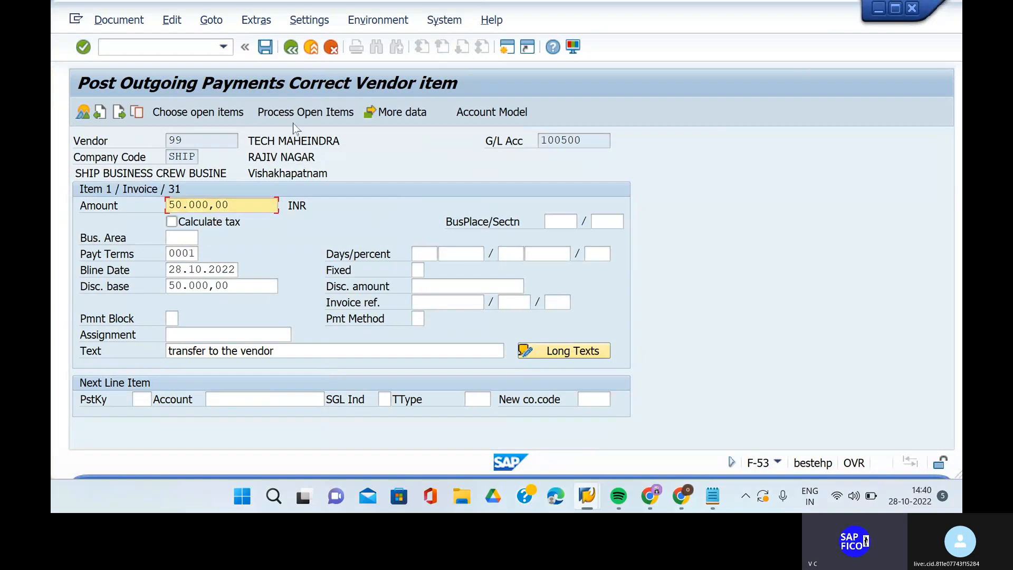
# Activate the 50.000,00 INR open item of vendor 3 and try to simulate the payment document
pyautogui.click(305, 114)
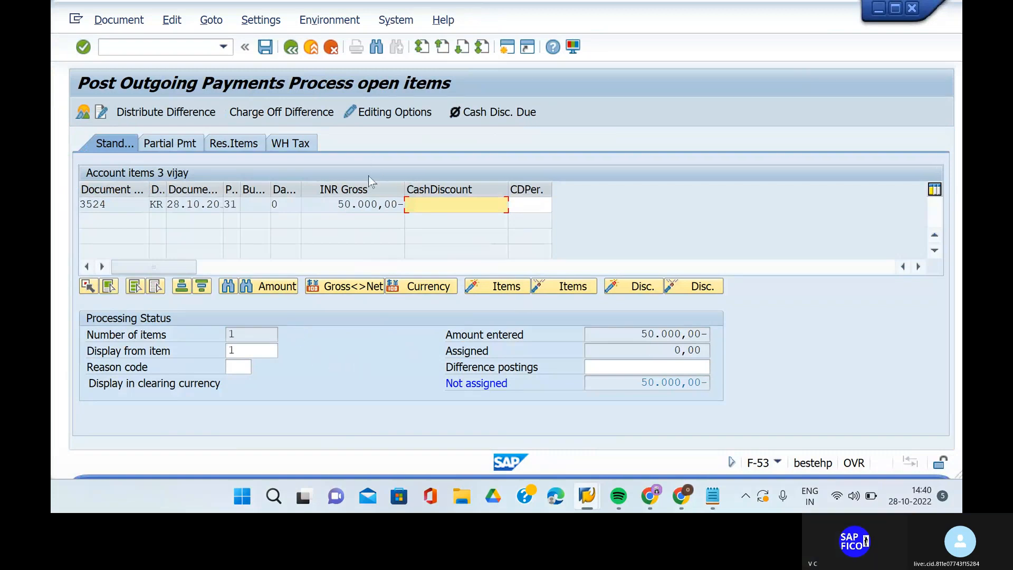
pyautogui.doubleClick(363, 206)
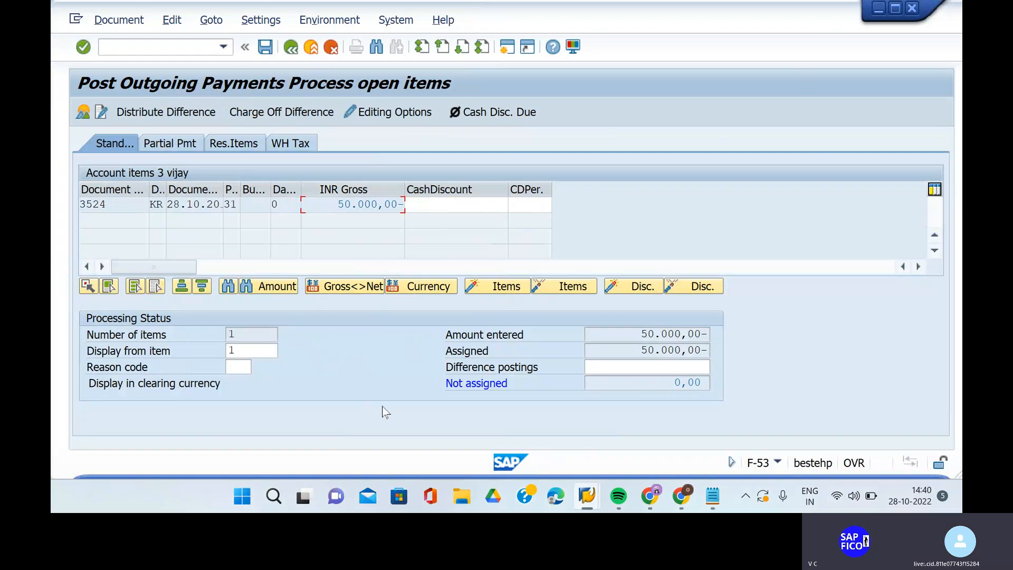
pyautogui.click(131, 22)
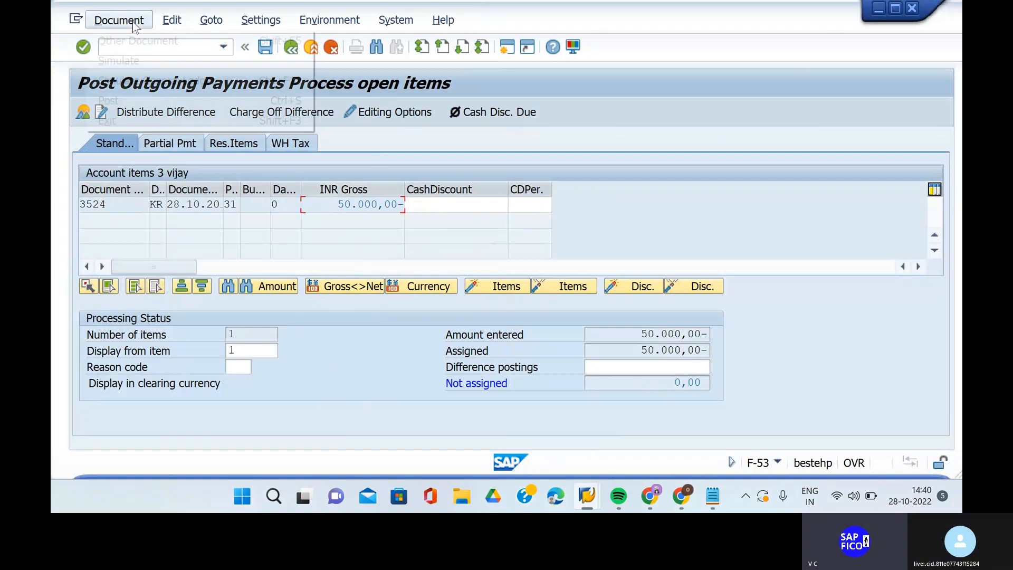
pyautogui.click(136, 62)
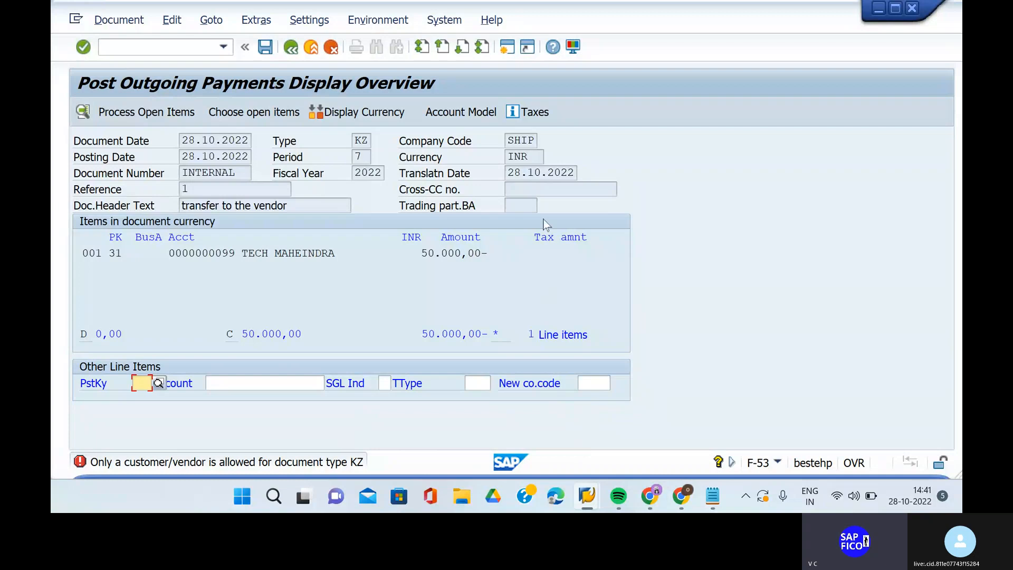
# Go to document type maintenance (OBA7), find document type KZ and open its details
pyautogui.click(185, 45)
pyautogui.write('/')
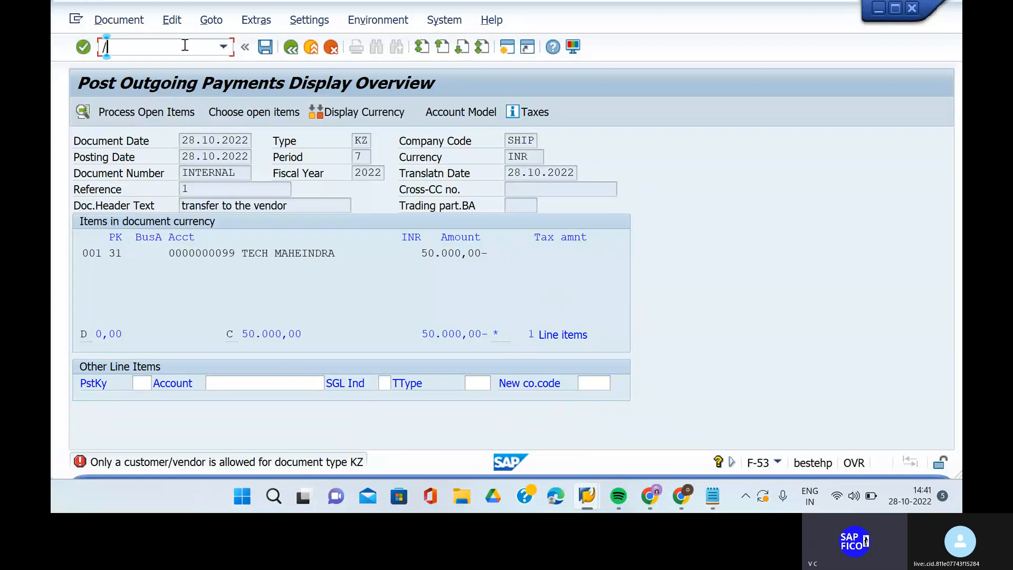
pyautogui.write('nsm30')
pyautogui.press('Return')
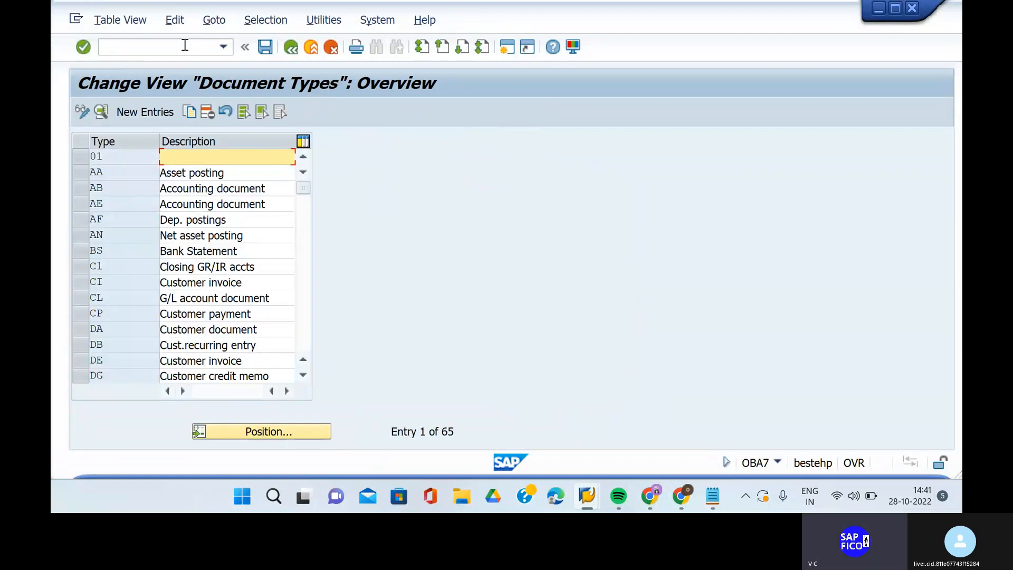
pyautogui.click(268, 435)
pyautogui.write('KZ')
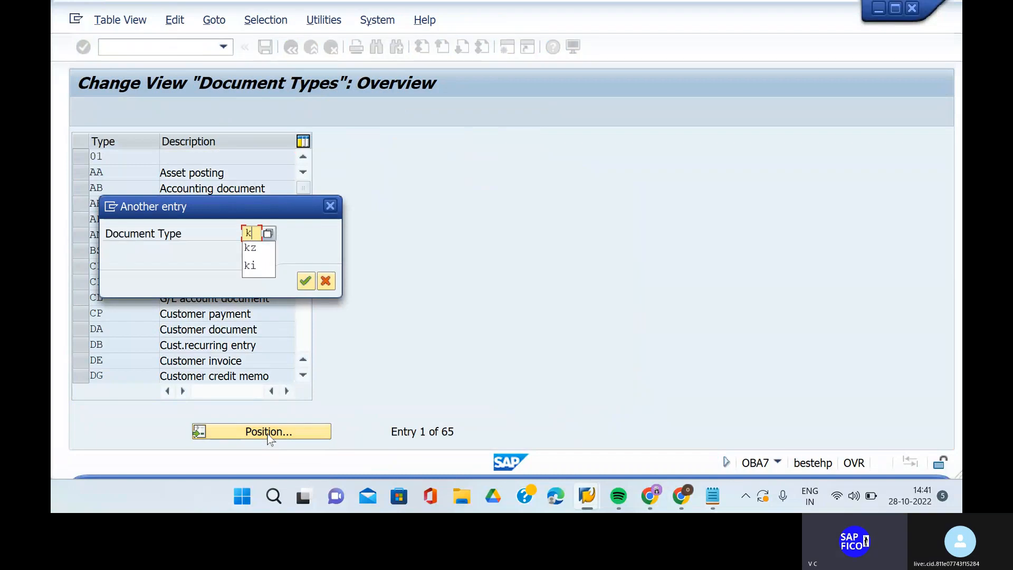
pyautogui.press('Return')
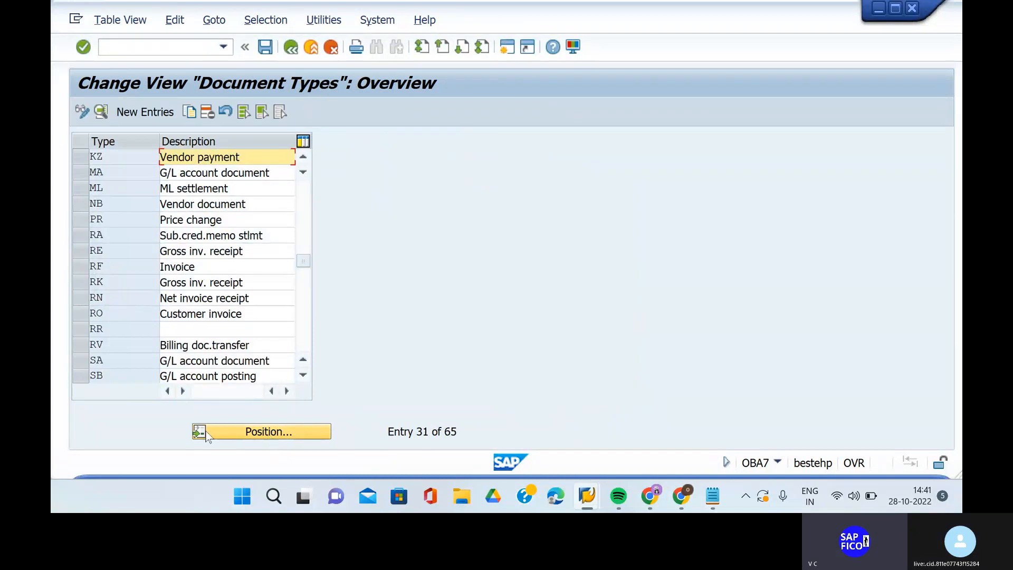
pyautogui.doubleClick(264, 159)
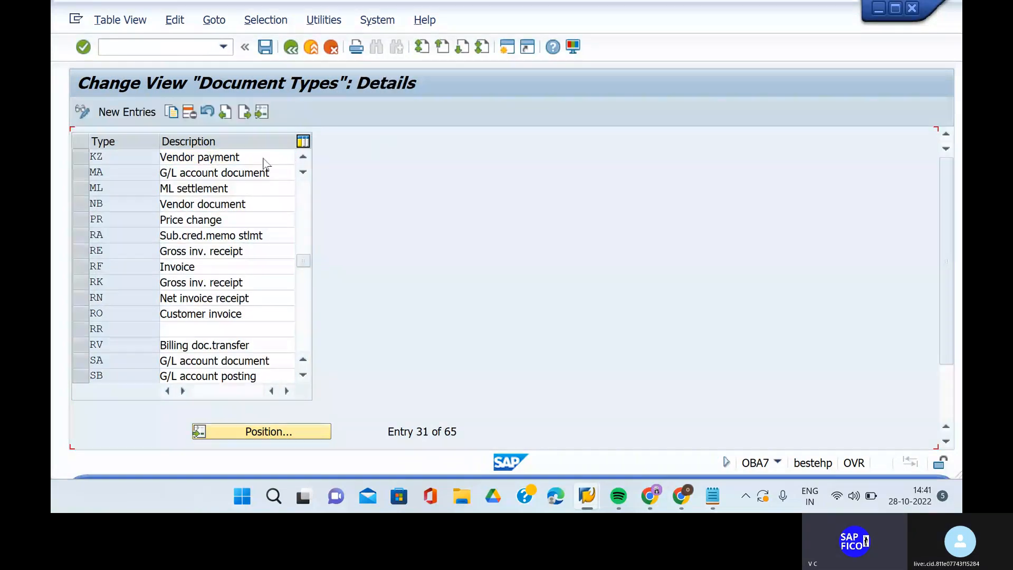
# Disable the Cust/vend check for document type KZ and save the change with the customizing request
pyautogui.scroll(-1, 316, 410)
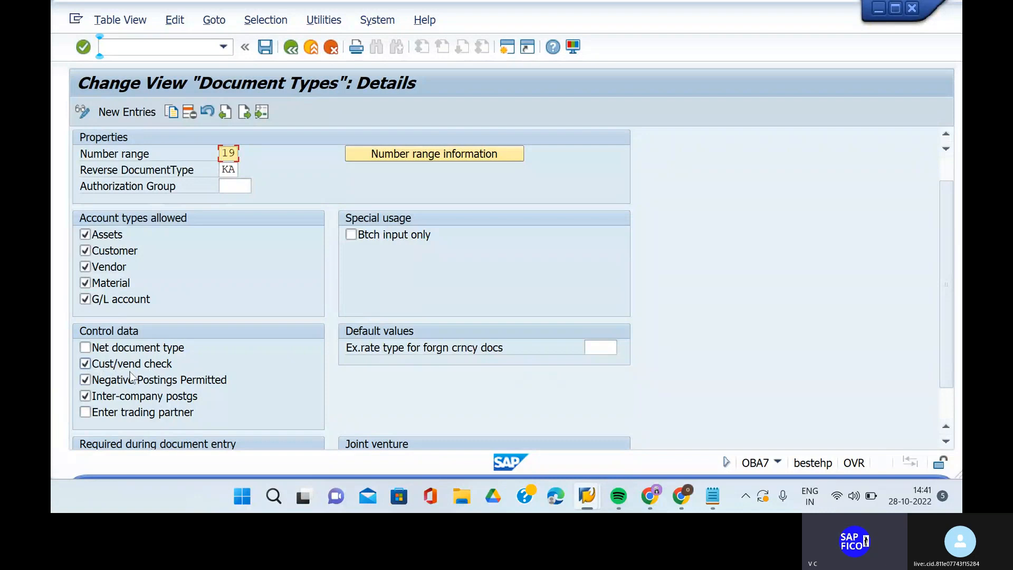
pyautogui.click(86, 364)
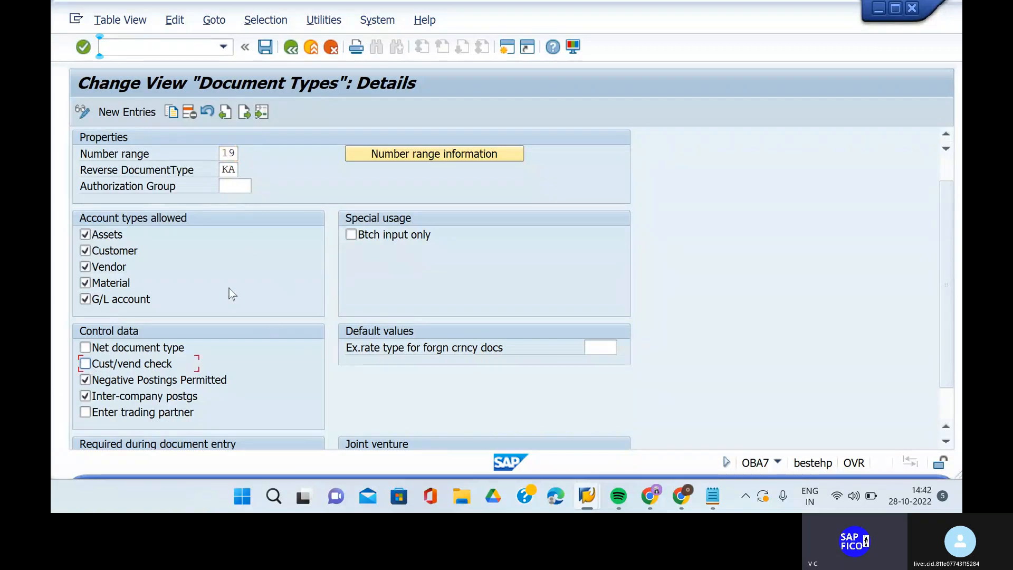
pyautogui.click(265, 48)
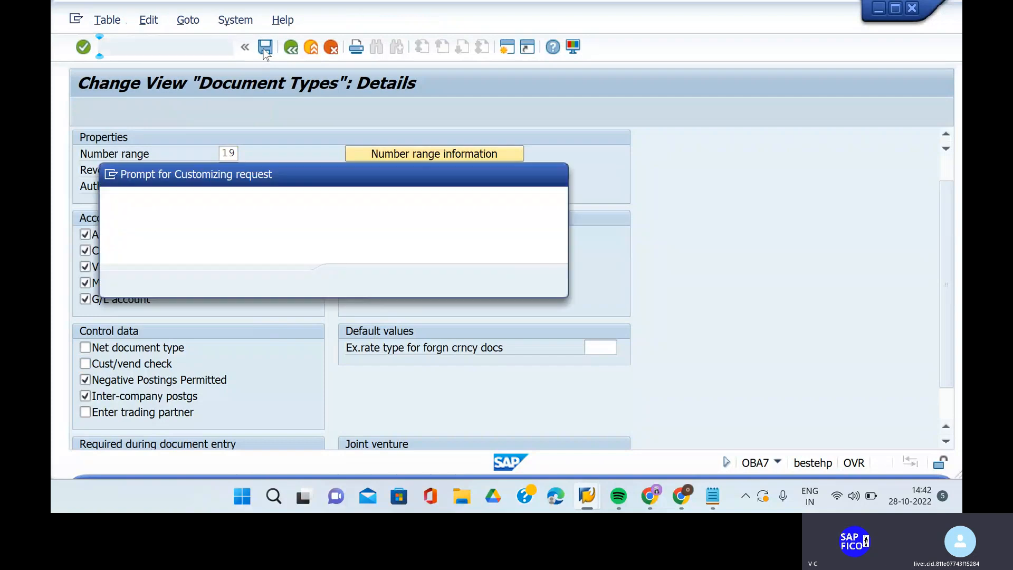
pyautogui.click(347, 279)
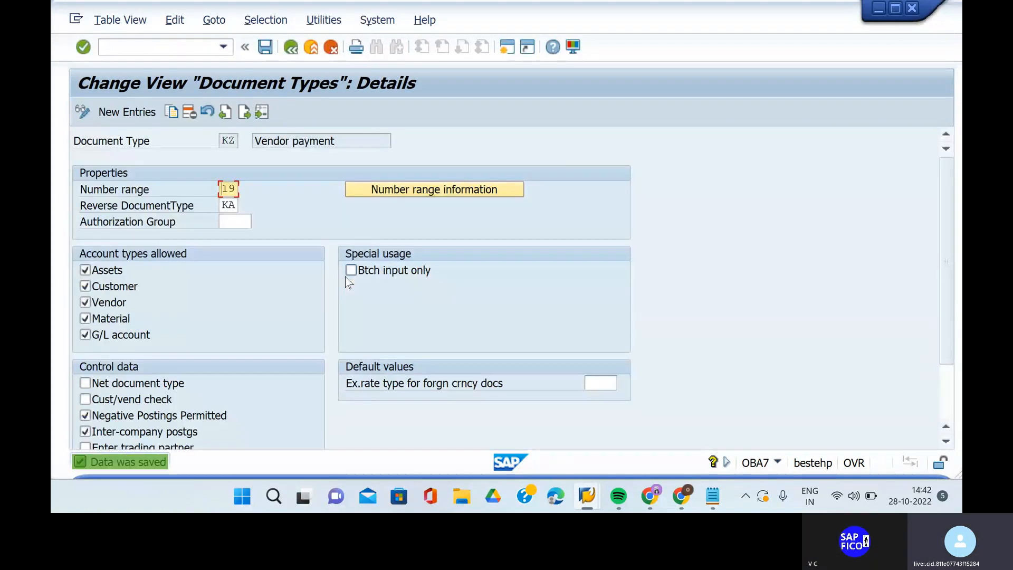
# Leave document type maintenance, start a new outgoing payment with F-53 and set the document date to 28.10.2022
pyautogui.click(157, 46)
pyautogui.write('/n')
pyautogui.press('Return')
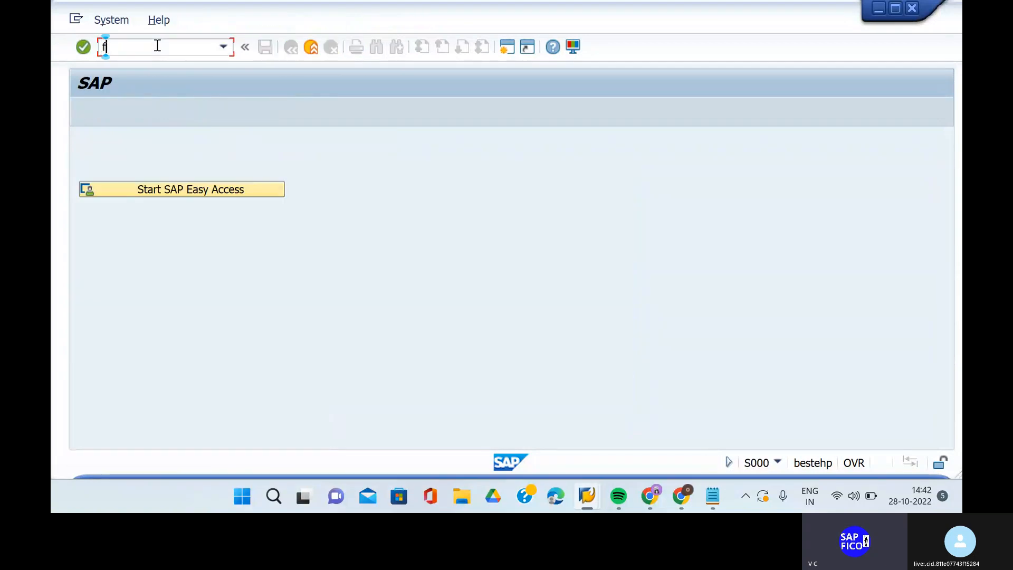
pyautogui.write('f-53')
pyautogui.press('Return')
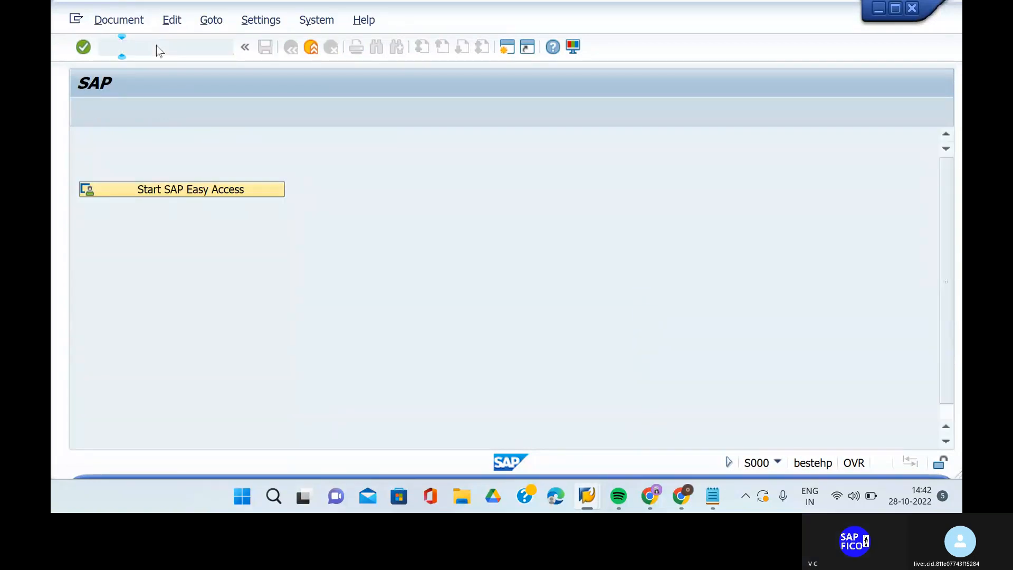
pyautogui.click(216, 141)
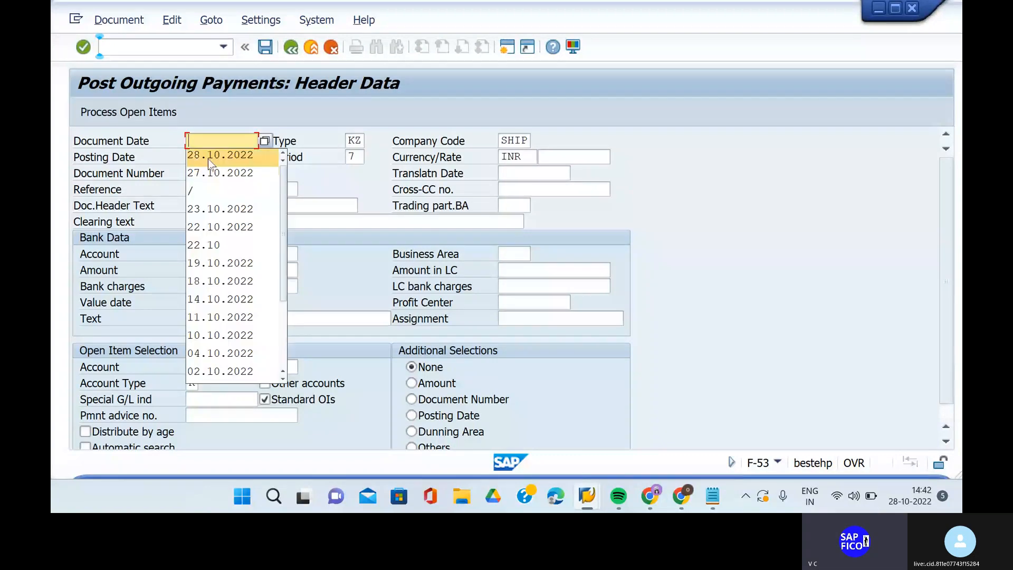
pyautogui.click(210, 157)
pyautogui.click(209, 158)
pyautogui.click(203, 188)
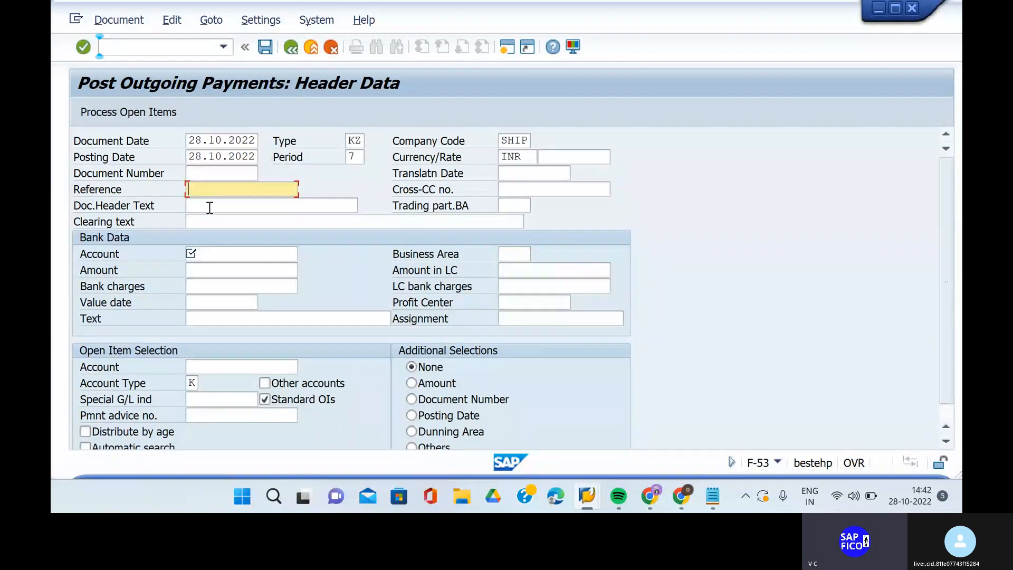
# Enter "transfer to the vendor" as the clearing text of the outgoing payment
pyautogui.click(211, 220)
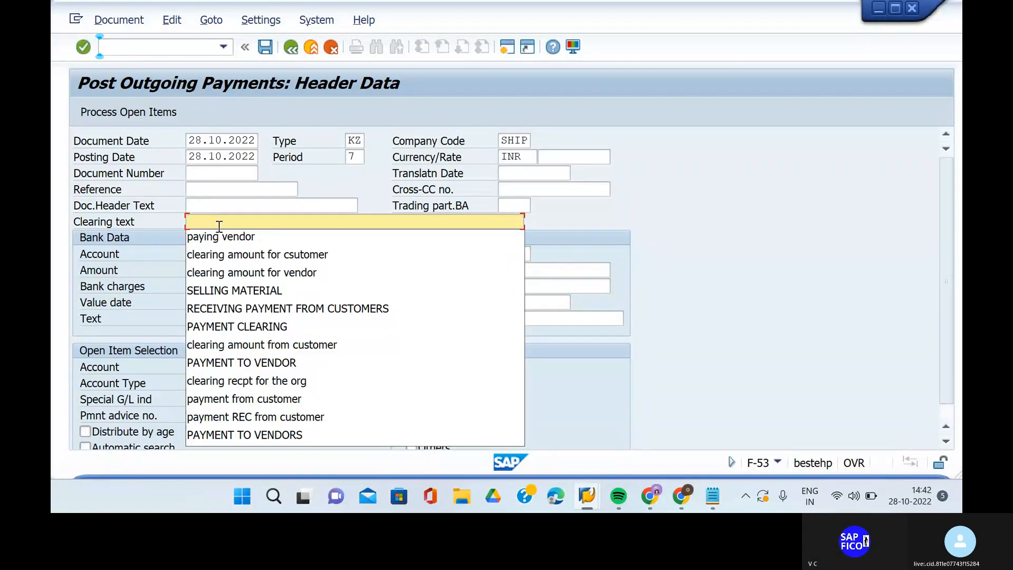
pyautogui.write('tr')
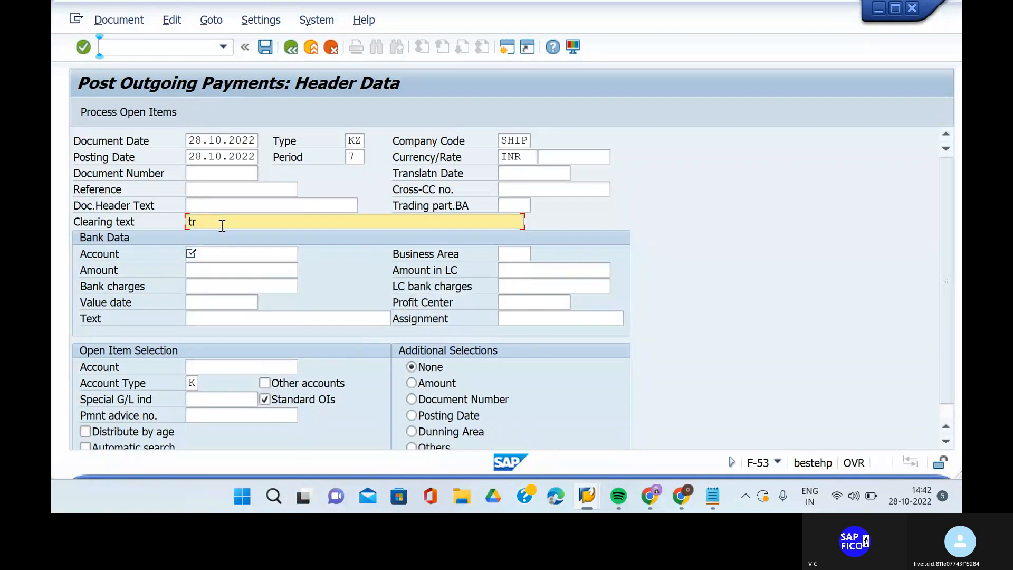
pyautogui.write('ansfer to the vendor')
# Fill in the bank data with G/L account 200100, value date 28.10.2022 and the text "transfer to the vendor"
pyautogui.click(227, 259)
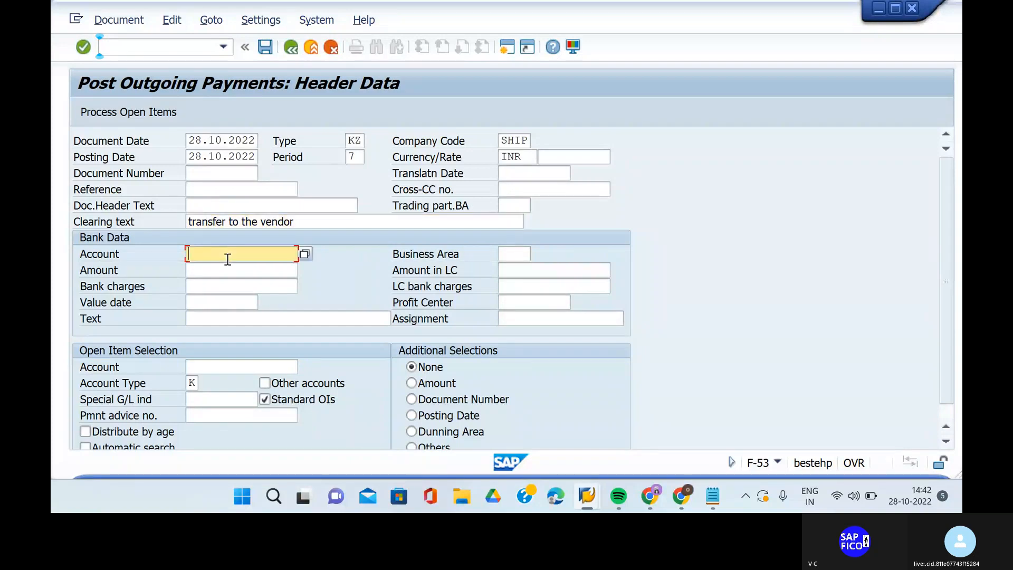
pyautogui.click(254, 269)
pyautogui.click(225, 305)
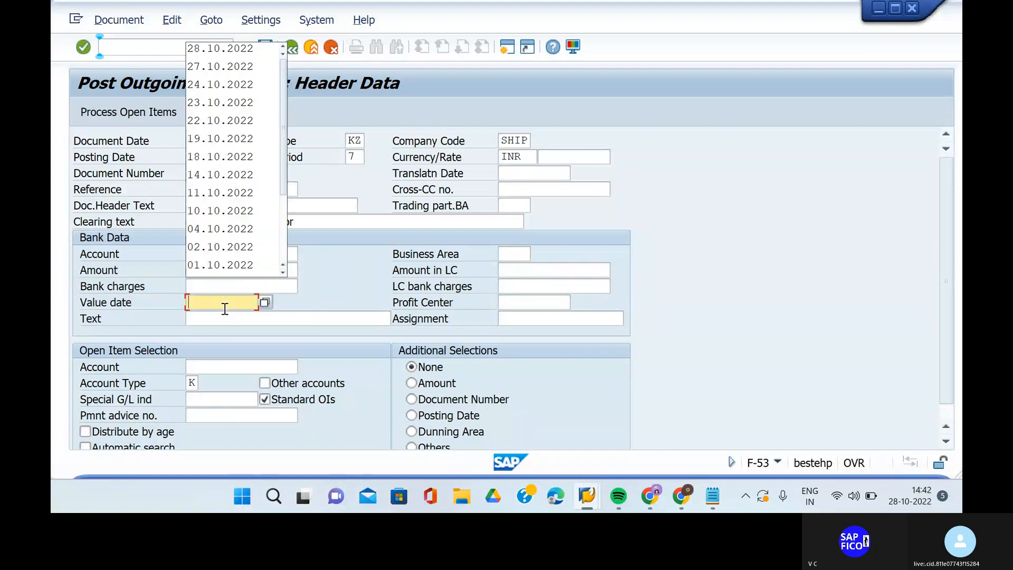
pyautogui.click(242, 53)
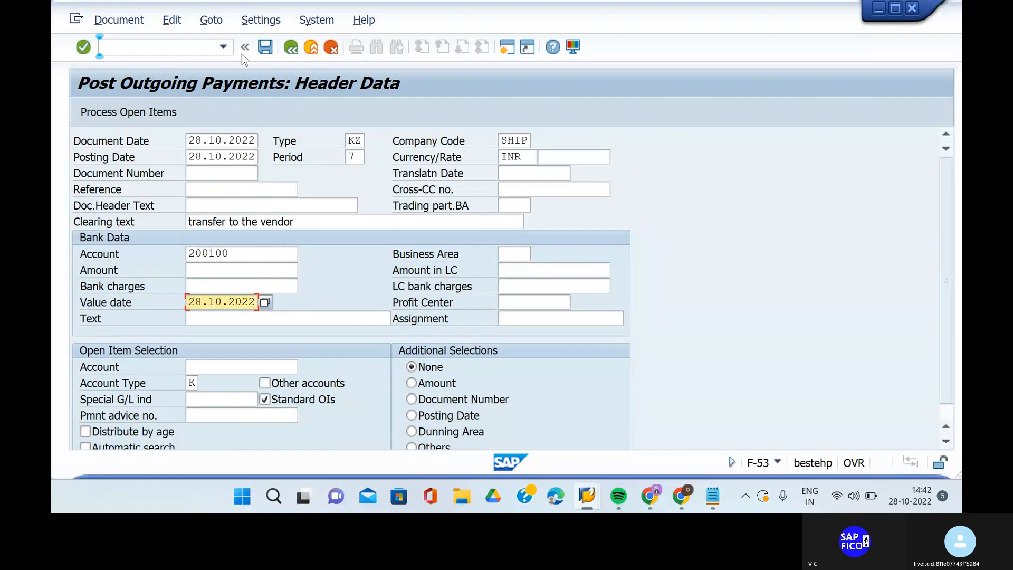
pyautogui.click(233, 315)
pyautogui.write('ta')
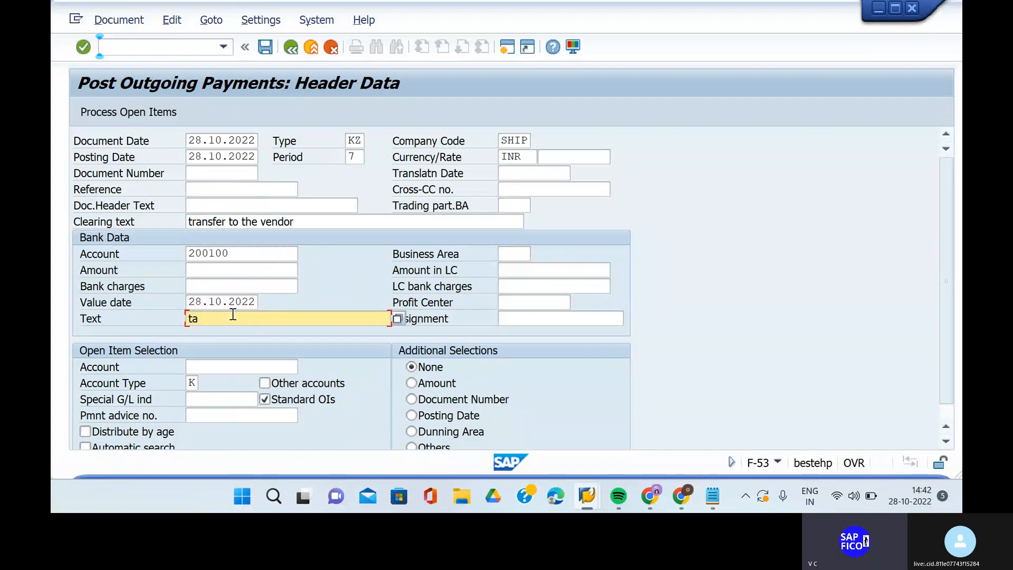
pyautogui.click(238, 332)
pyautogui.click(216, 364)
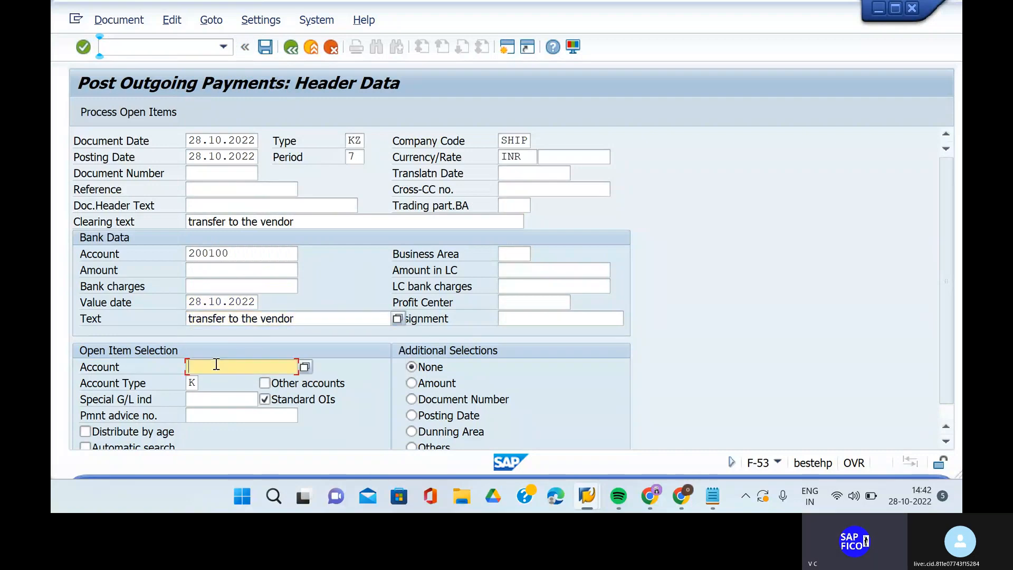
# Select vendor account 3 for the open items and enter "transfer to the vendor" as the document header text
pyautogui.write('3')
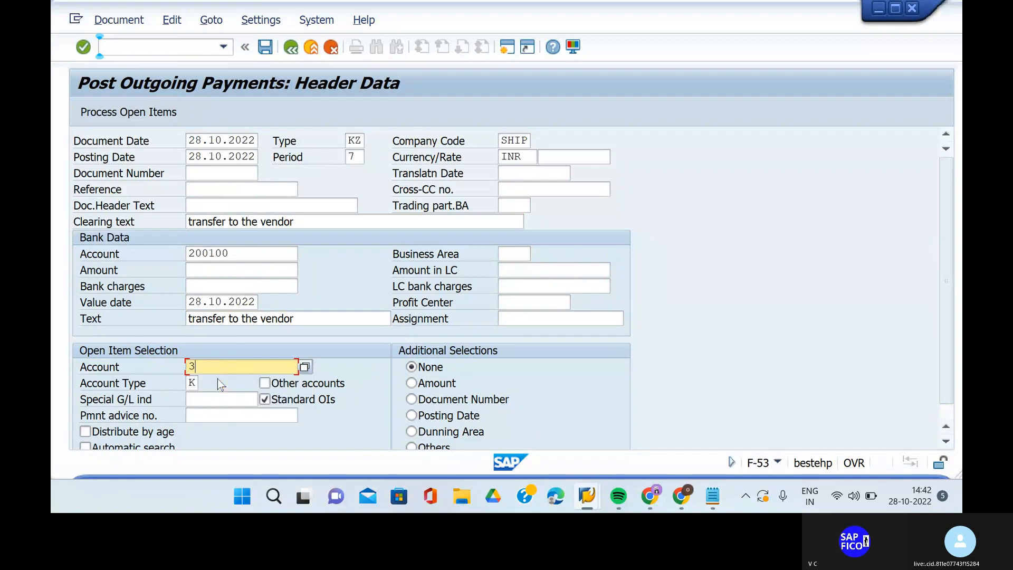
pyautogui.click(211, 201)
pyautogui.write('ta')
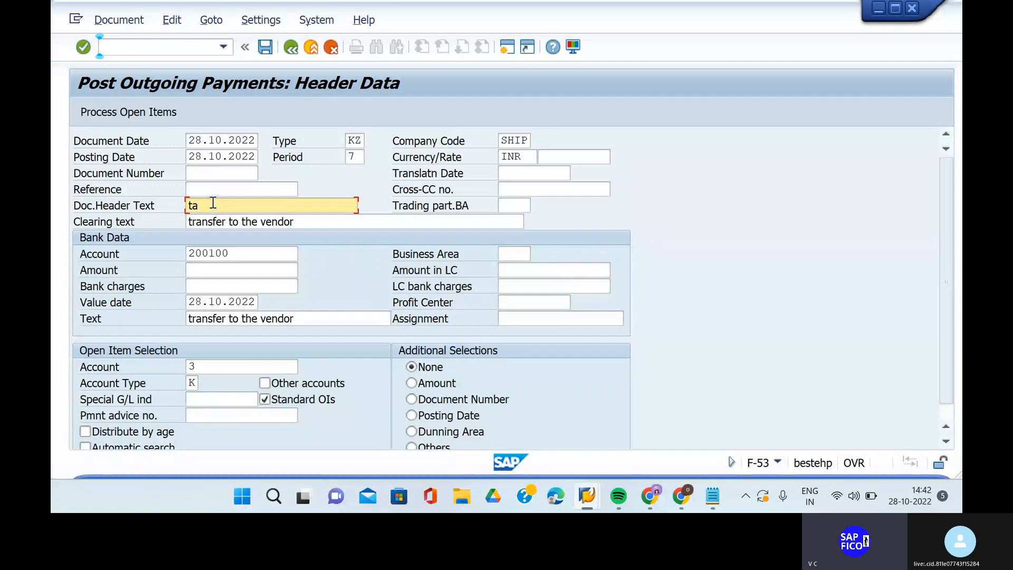
pyautogui.click(242, 225)
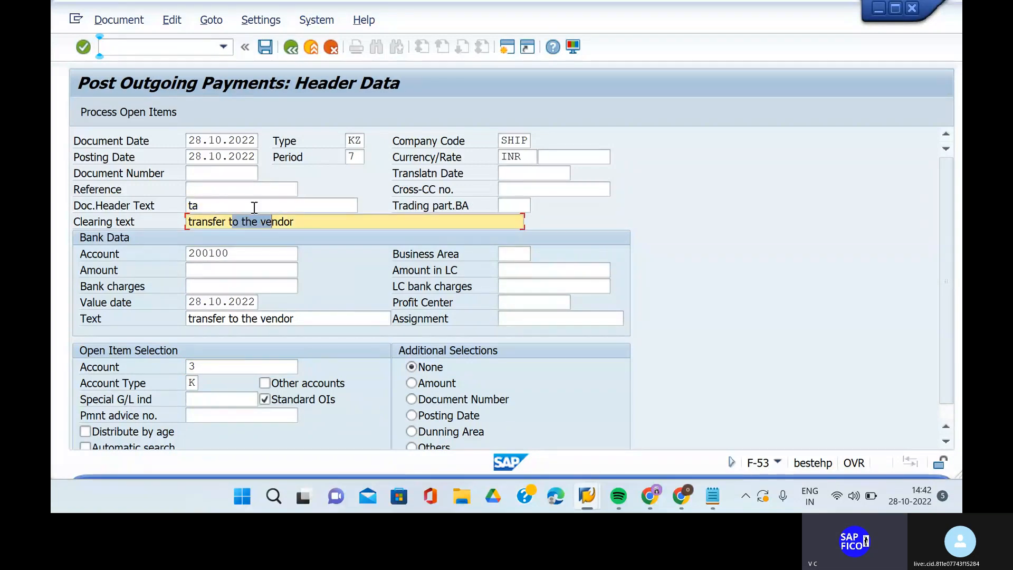
pyautogui.click(254, 207)
pyautogui.press('BackSpace')
pyautogui.press('BackSpace')
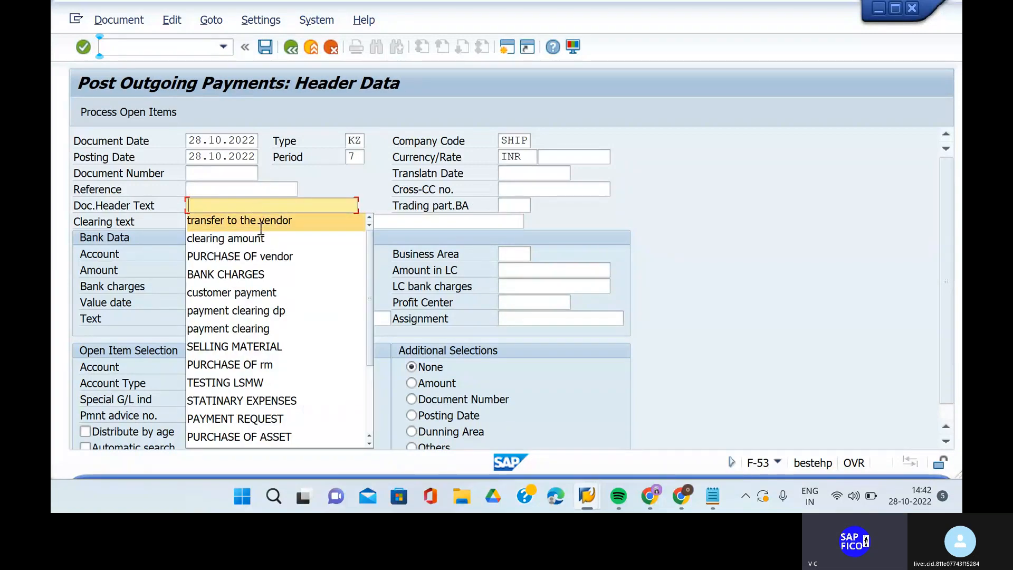
pyautogui.click(258, 221)
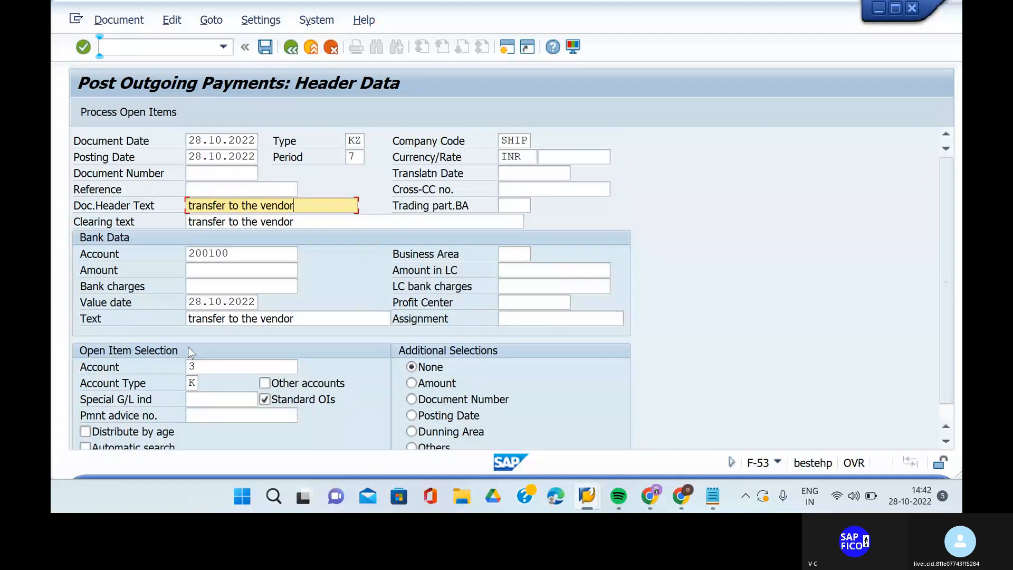
# Process the open items of vendor 3, deactivate the 50.000,00 invoice item and go to the document overview
pyautogui.press('Return')
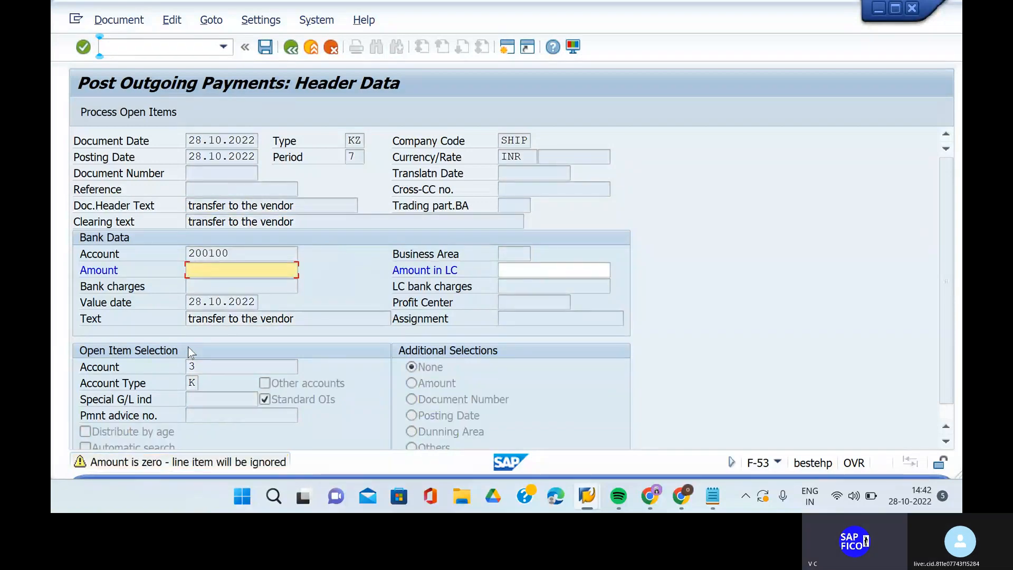
pyautogui.press('Return')
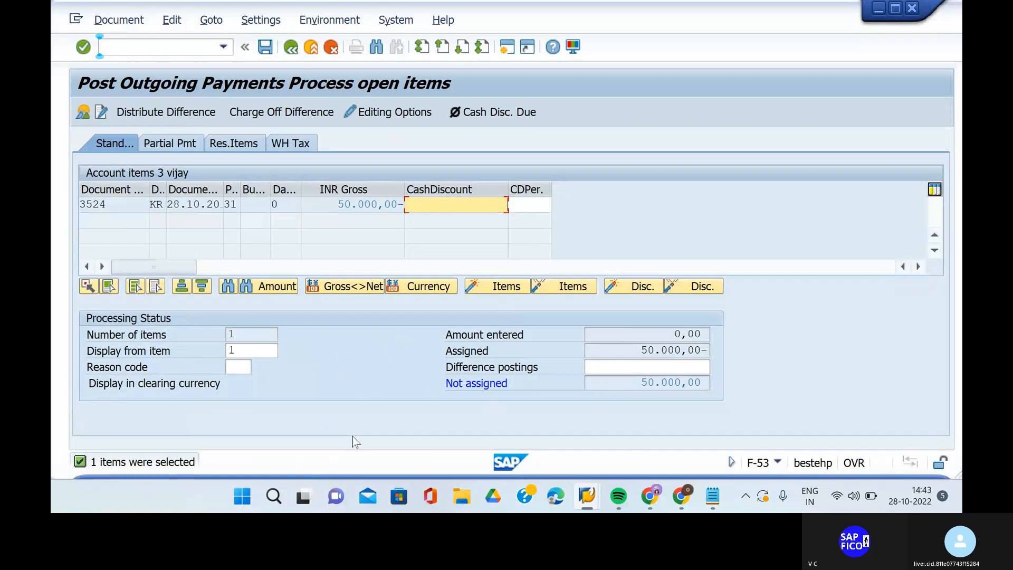
pyautogui.doubleClick(378, 206)
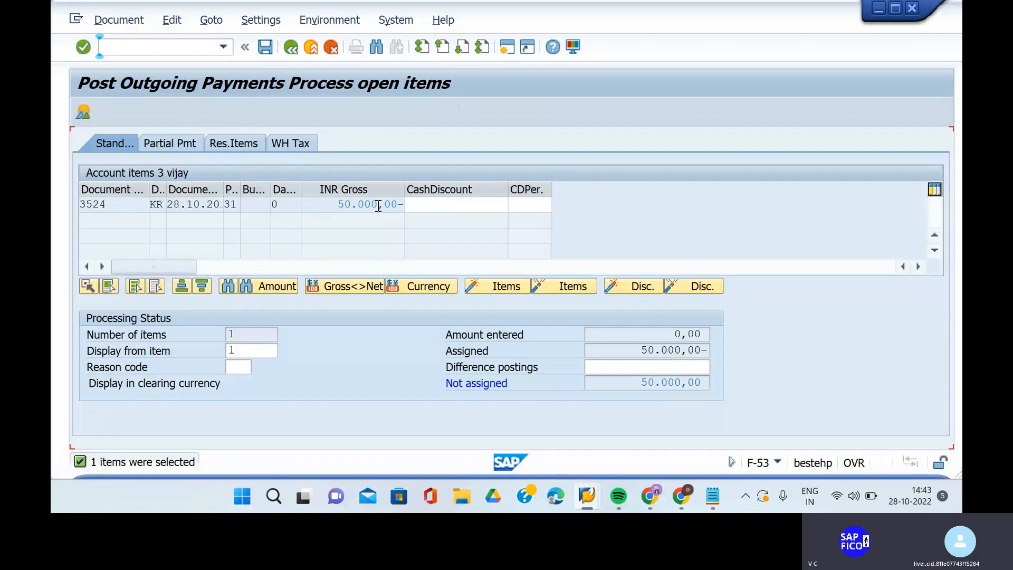
pyautogui.click(82, 113)
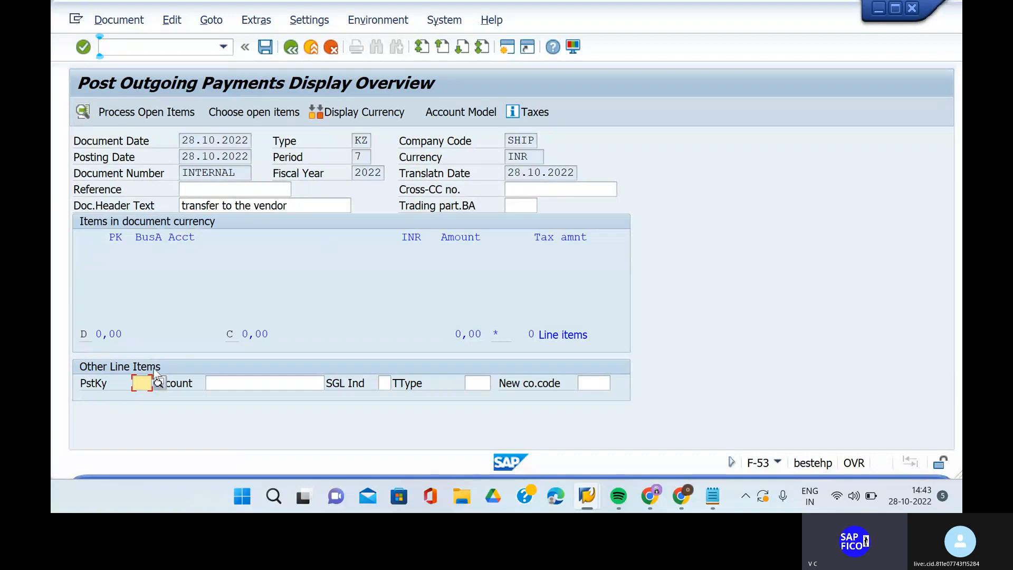
# Add a line item with posting key 31 for vendor account 99, Tech Maheindra
pyautogui.write('31')
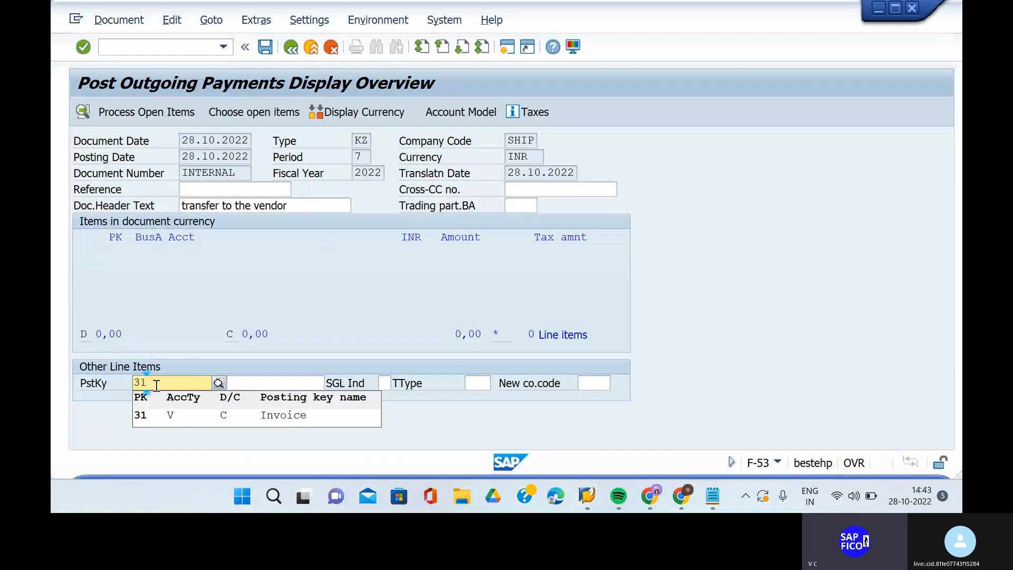
pyautogui.click(184, 413)
pyautogui.press('Return')
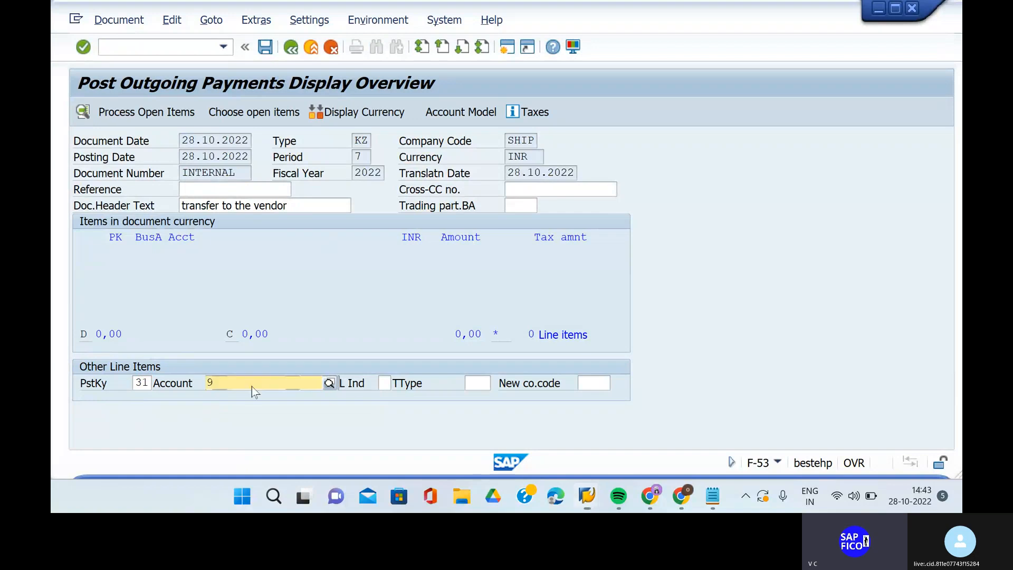
pyautogui.write('99')
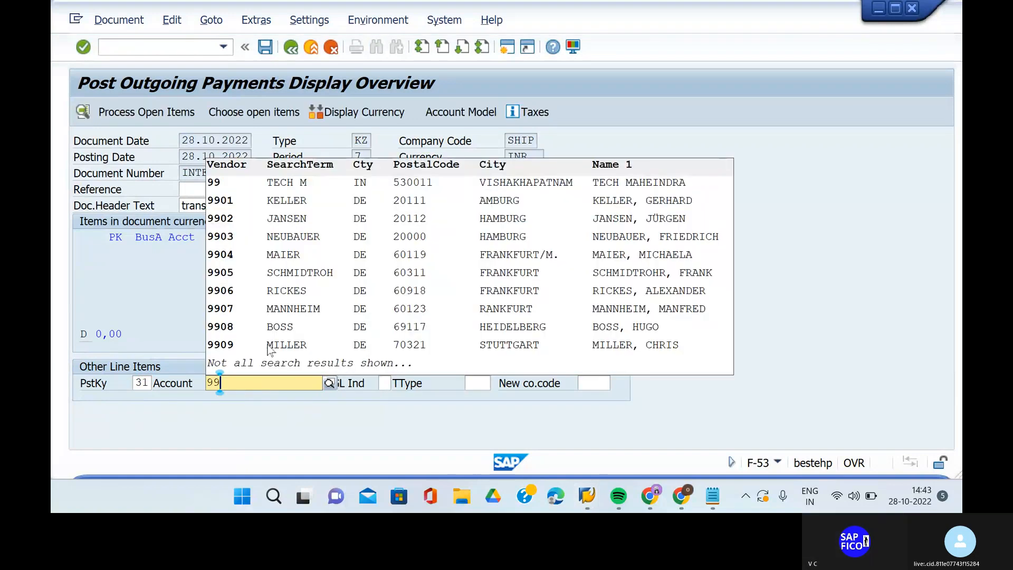
pyautogui.doubleClick(343, 180)
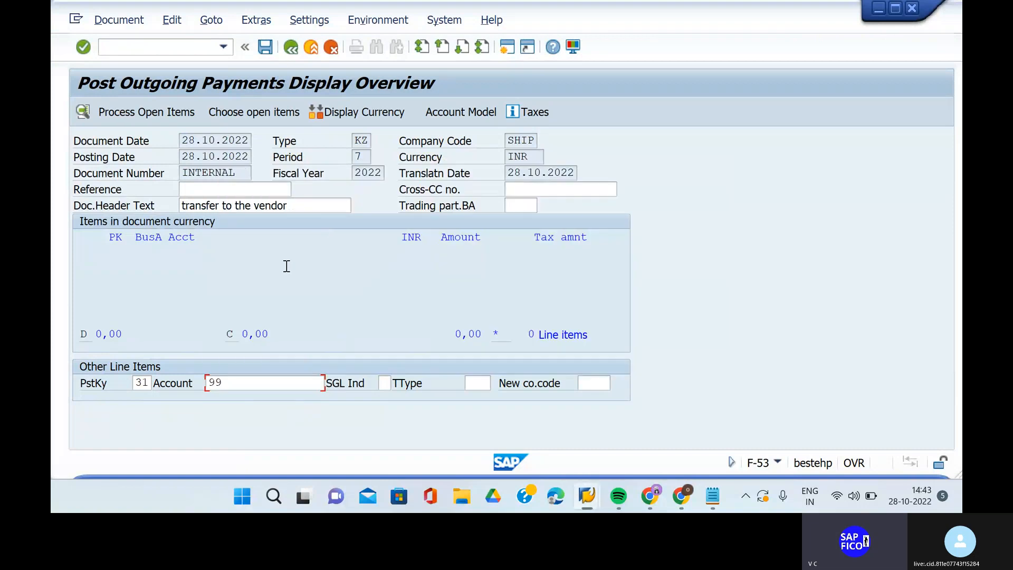
pyautogui.press('Return')
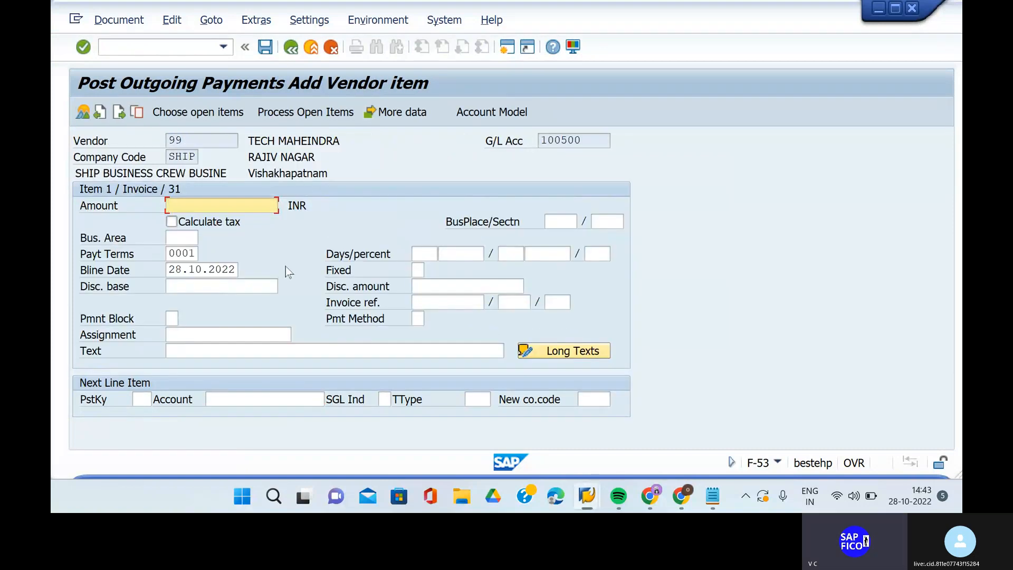
# Set the vendor item's amount to 50000 INR and its text to "transfer to the vendor"
pyautogui.write('50000')
pyautogui.click(239, 350)
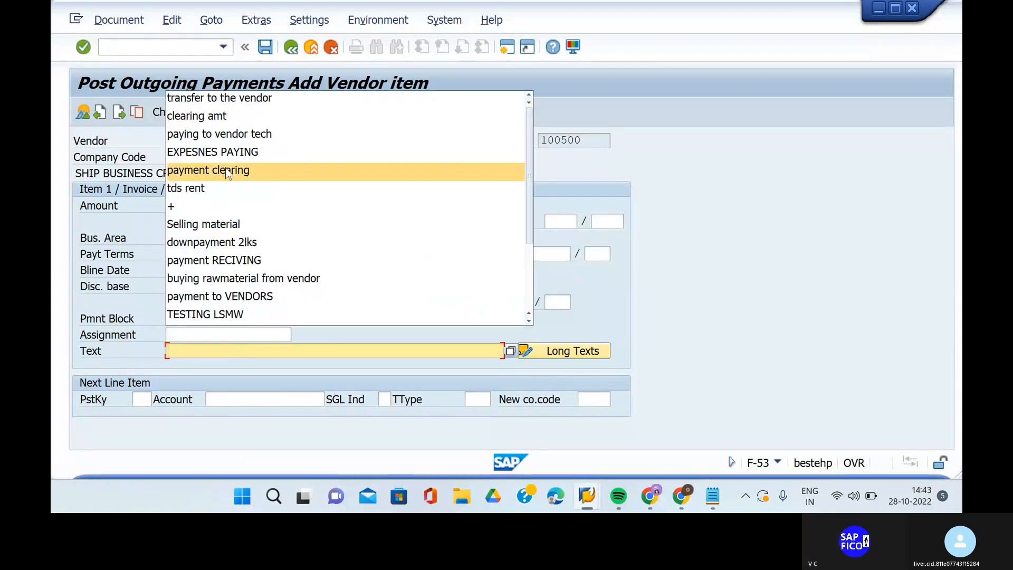
pyautogui.click(226, 98)
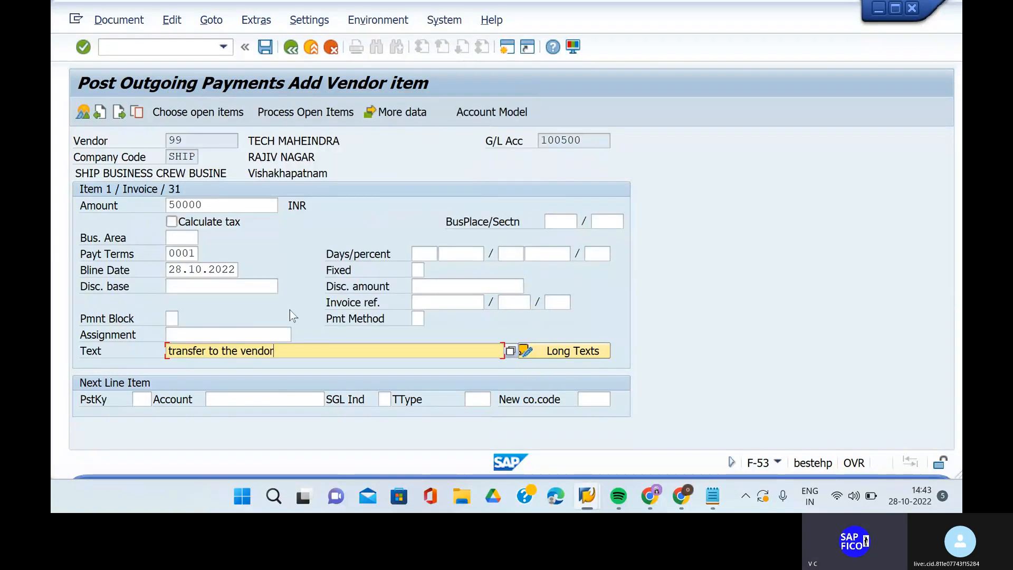
pyautogui.press('Return')
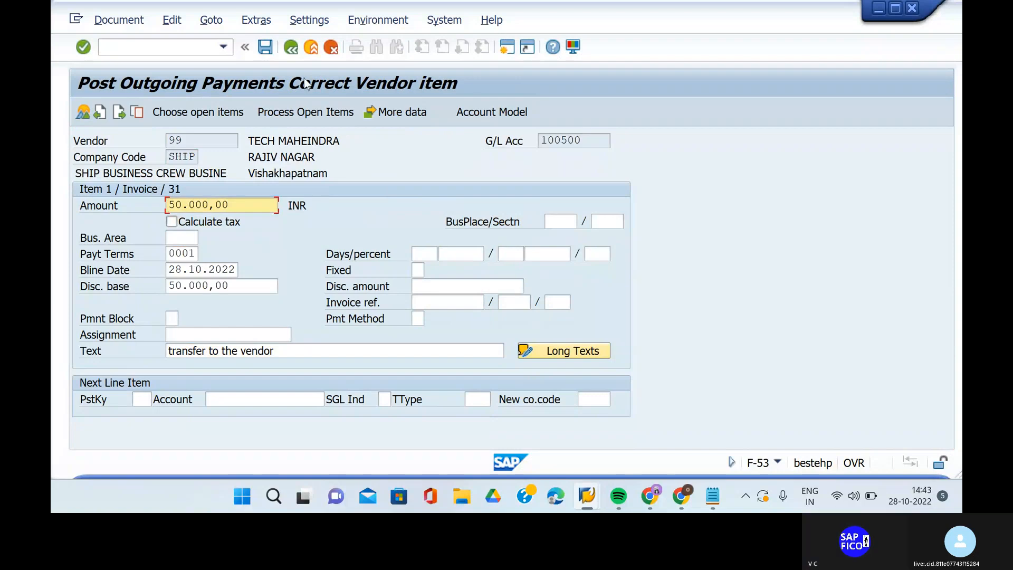
# Activate vendor 3's 50.000,00 open item for clearing, and simulate and post the outgoing payment document
pyautogui.click(319, 119)
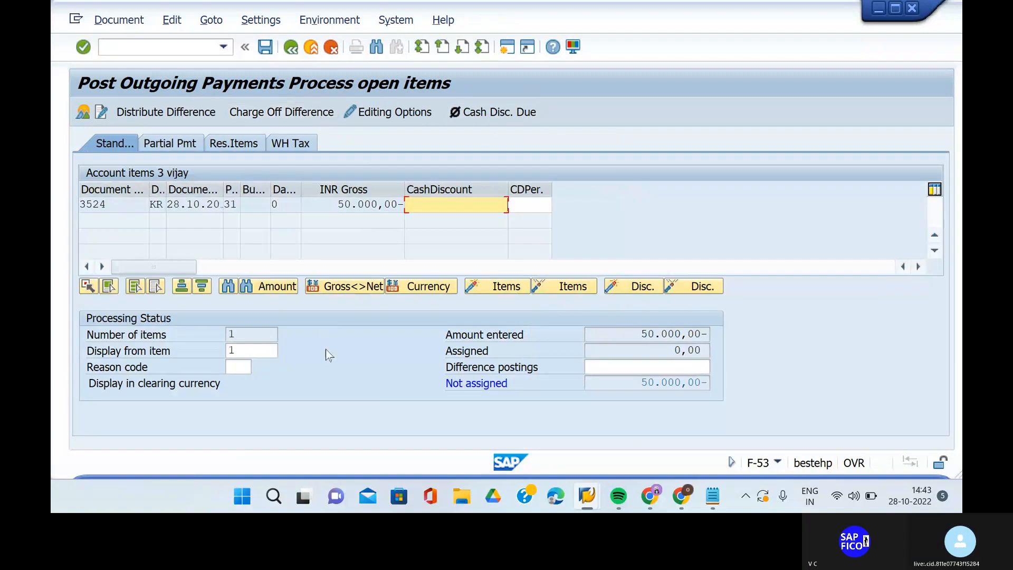
pyautogui.doubleClick(365, 203)
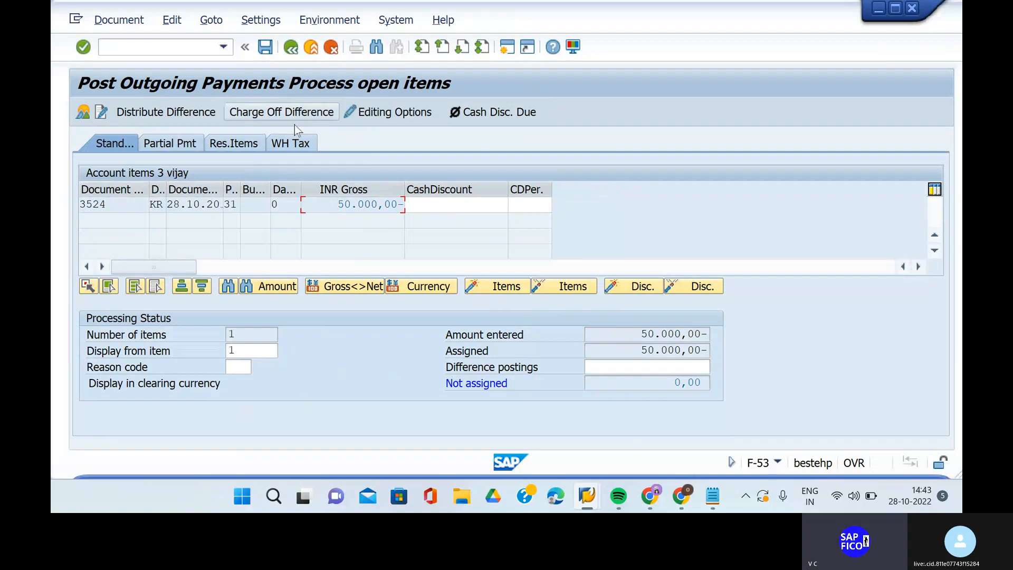
pyautogui.click(119, 22)
pyautogui.click(140, 62)
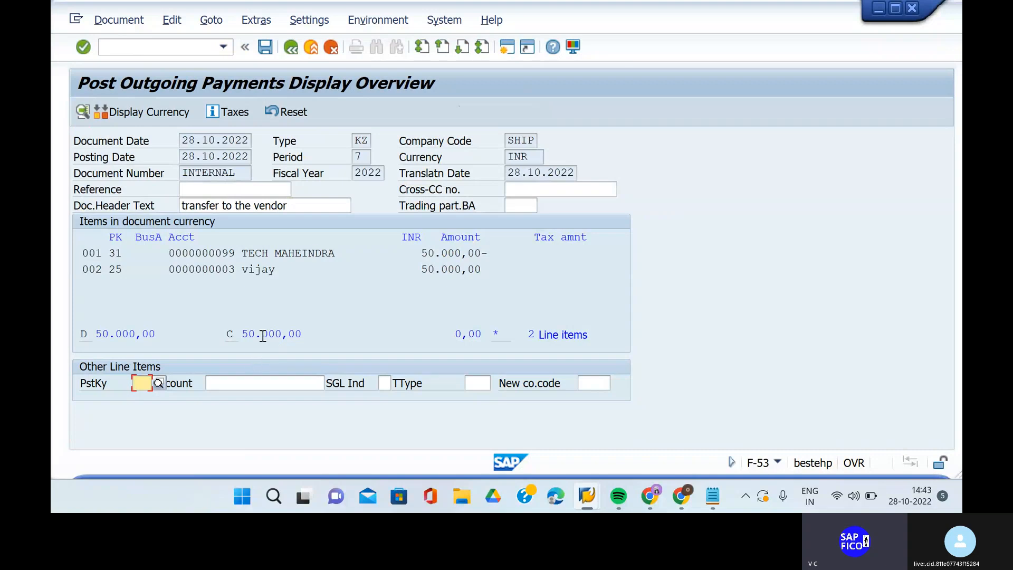
pyautogui.click(266, 46)
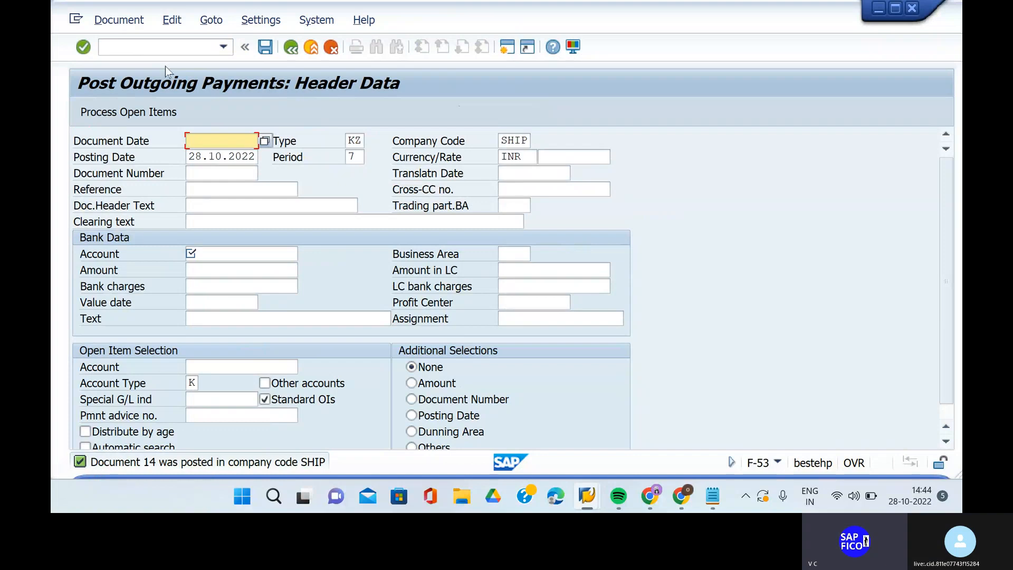
# Display the line items of the just-posted payment document with transaction FB03
pyautogui.click(168, 51)
pyautogui.write('/nf')
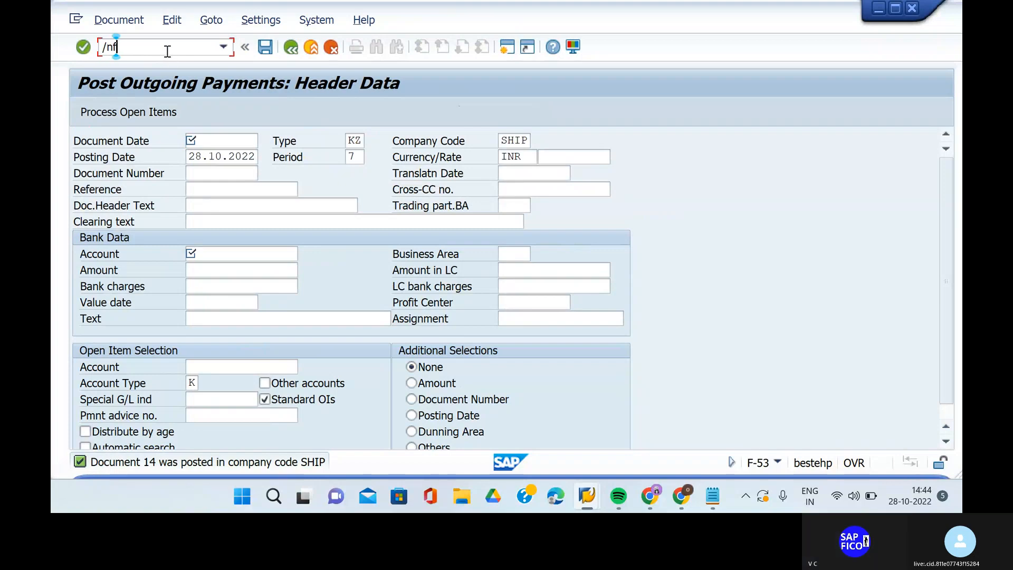
pyautogui.write('b03')
pyautogui.press('Return')
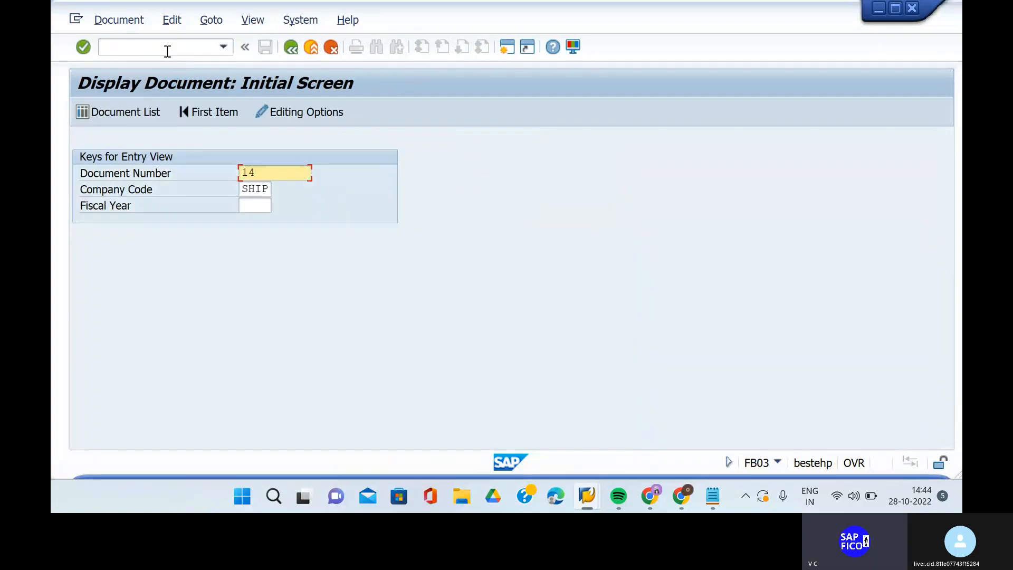
pyautogui.press('Return')
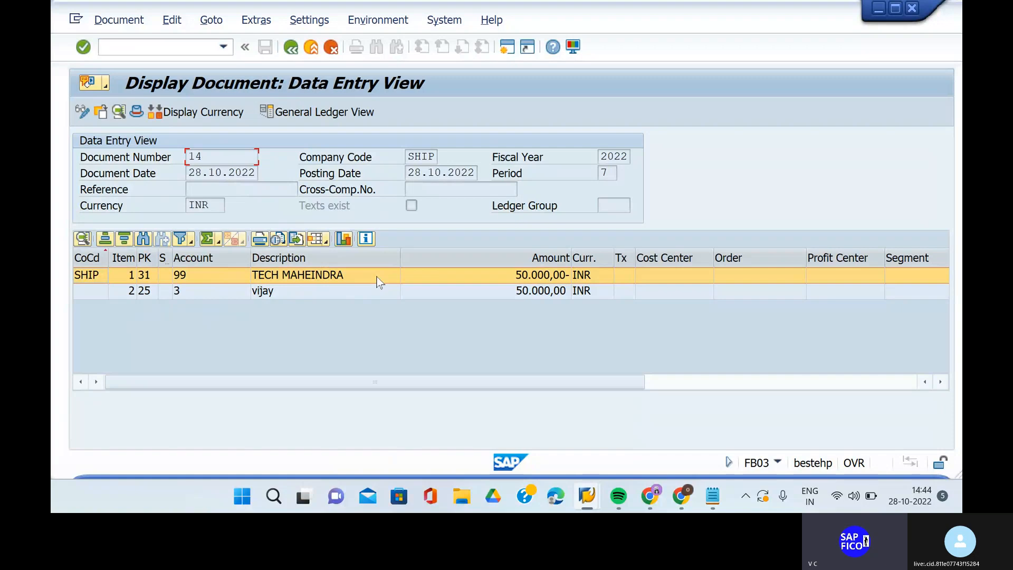
# Check the open items of vendor account 3 in company code SHIP with transaction FBL1N
pyautogui.click(189, 46)
pyautogui.write('/nfbl1n')
pyautogui.press('Return')
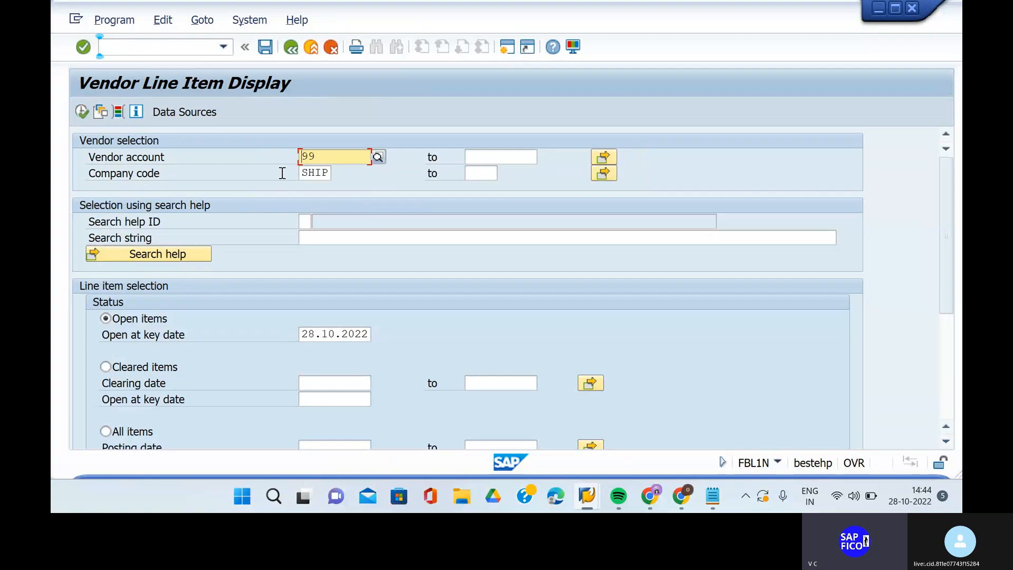
pyautogui.click(326, 159)
pyautogui.press('BackSpace')
pyautogui.press('BackSpace')
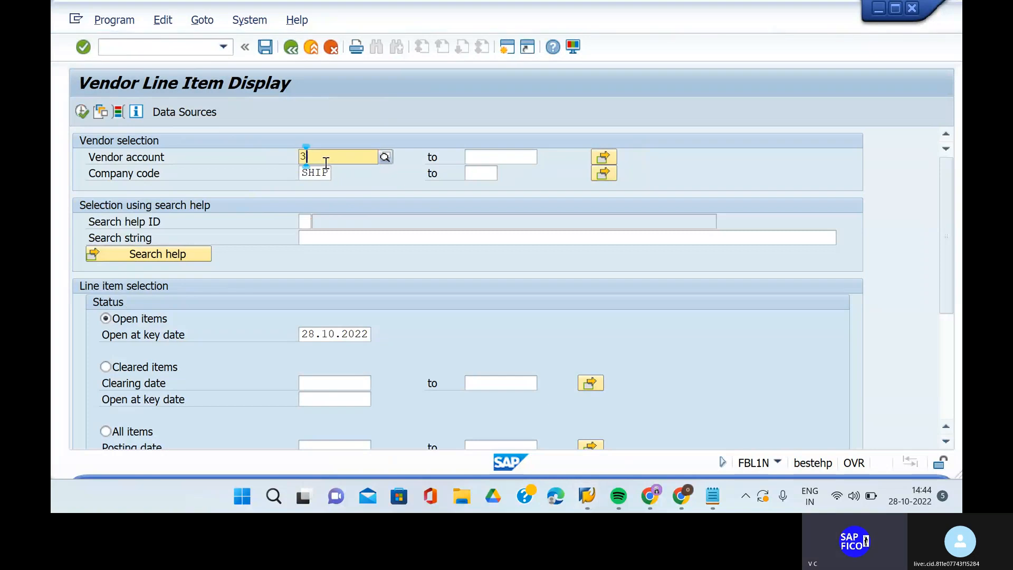
pyautogui.write('3')
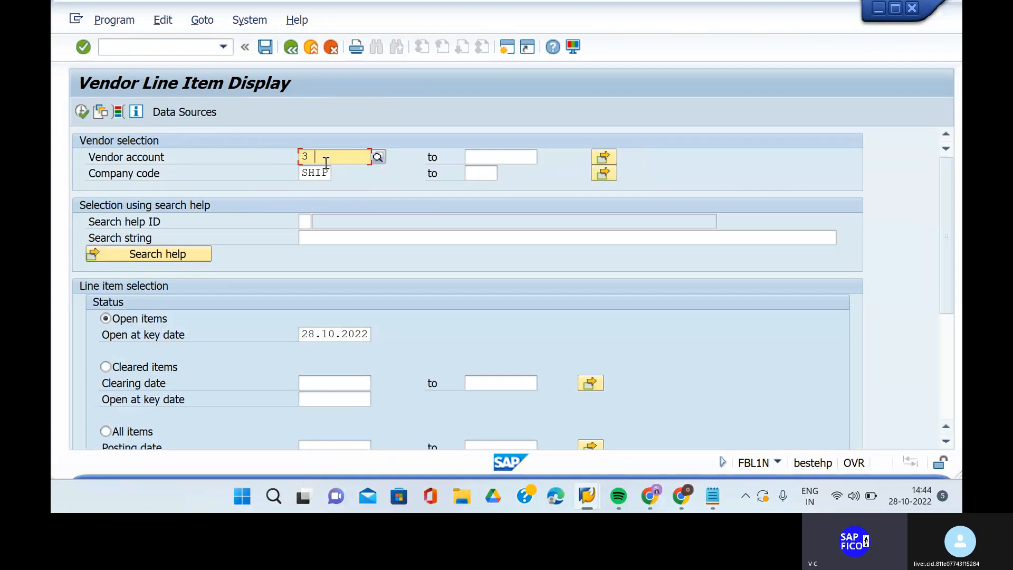
pyautogui.click(82, 111)
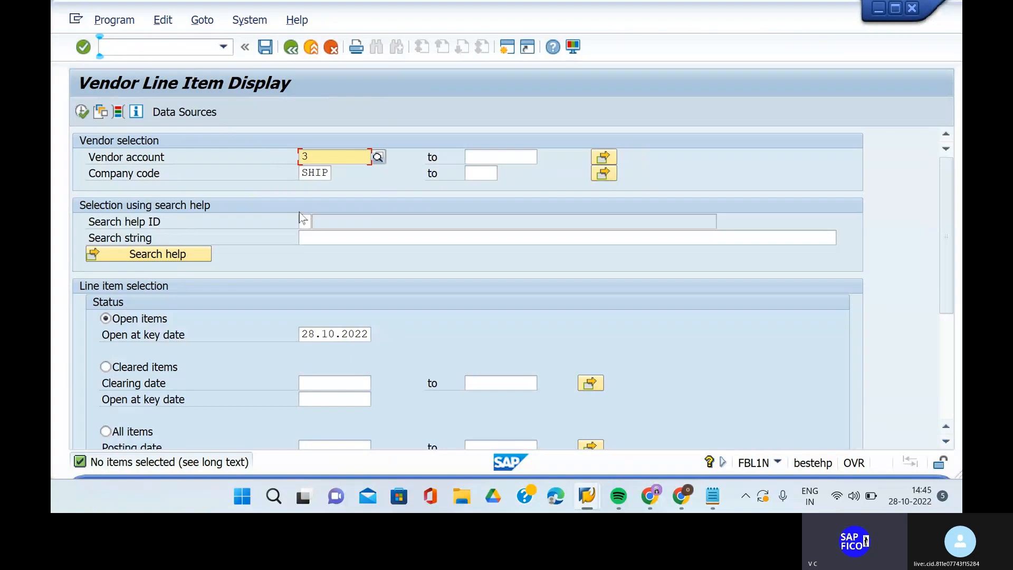
# List the open items of vendor account 99, view the transferred invoice item's details and return to the list
pyautogui.press('BackSpace')
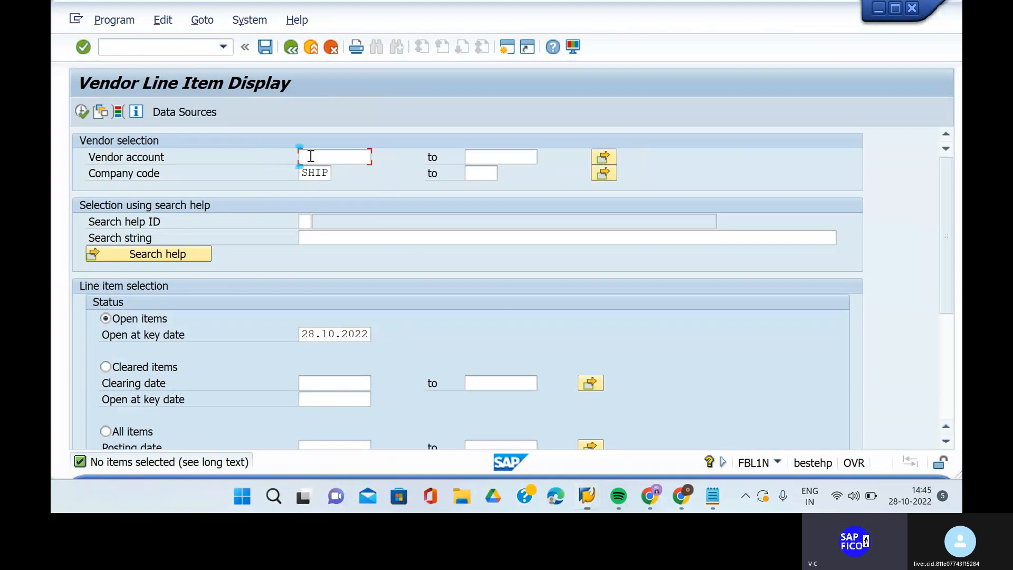
pyautogui.click(311, 176)
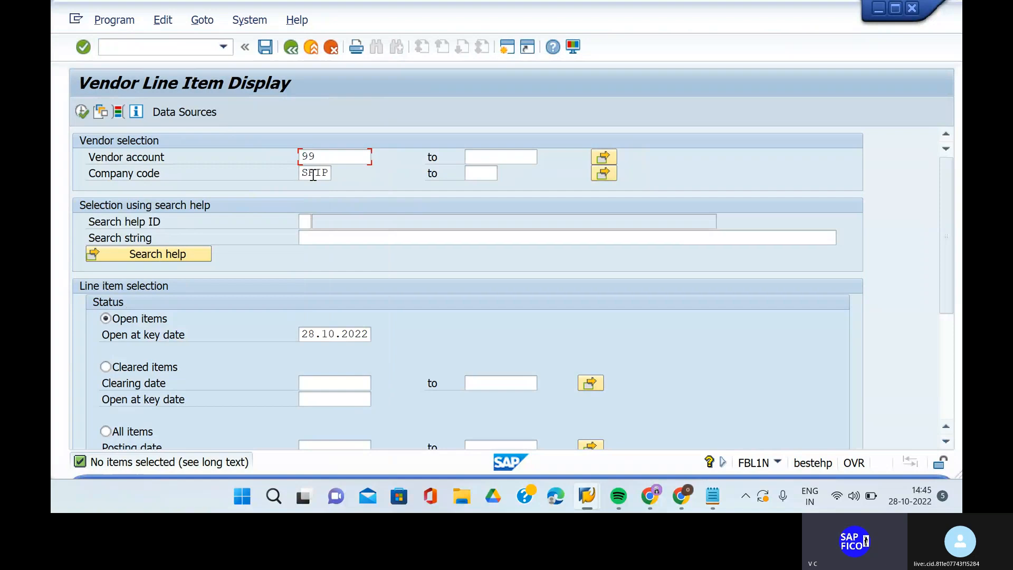
pyautogui.click(82, 111)
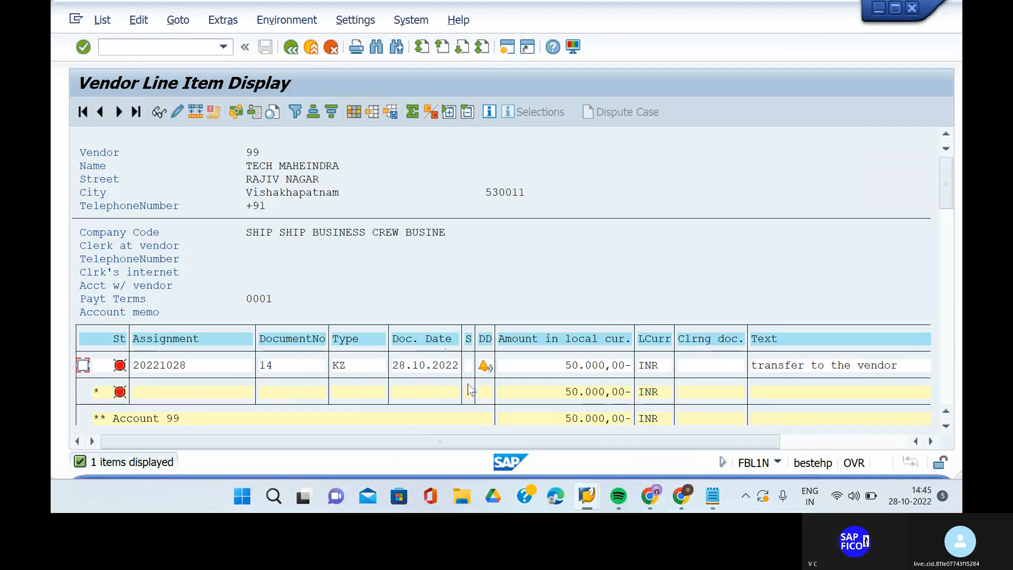
pyautogui.click(930, 441)
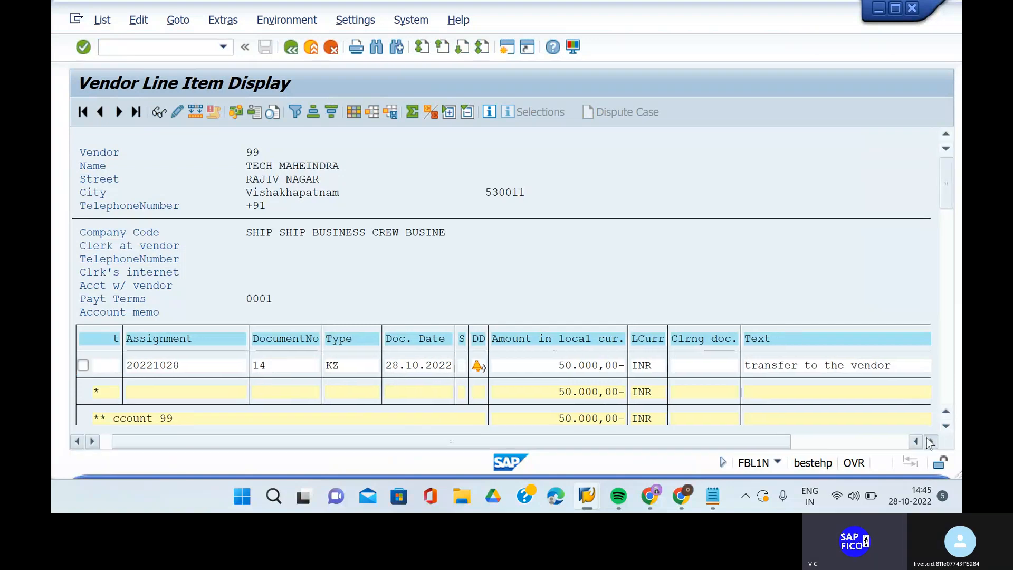
pyautogui.click(930, 442)
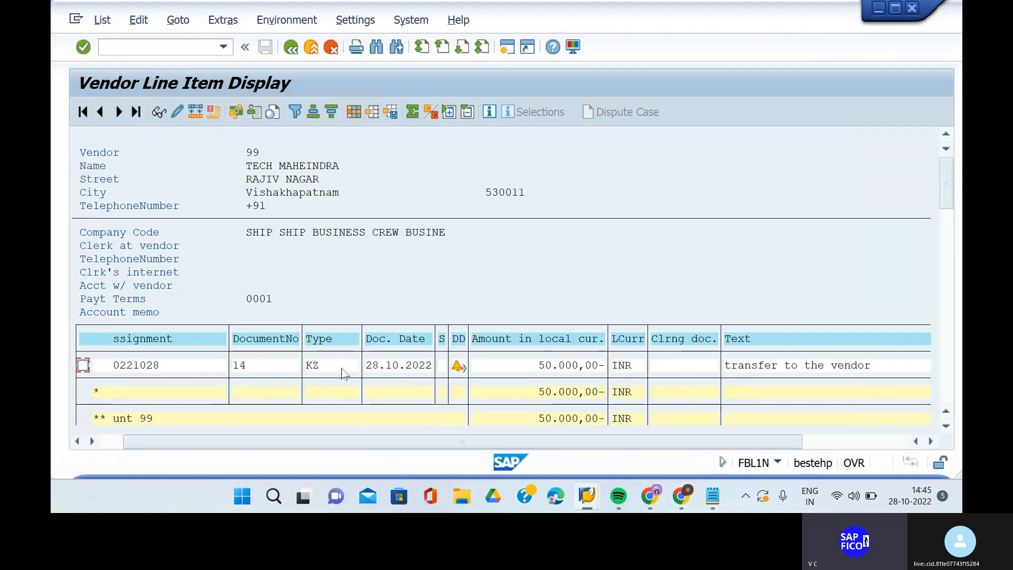
pyautogui.doubleClick(563, 366)
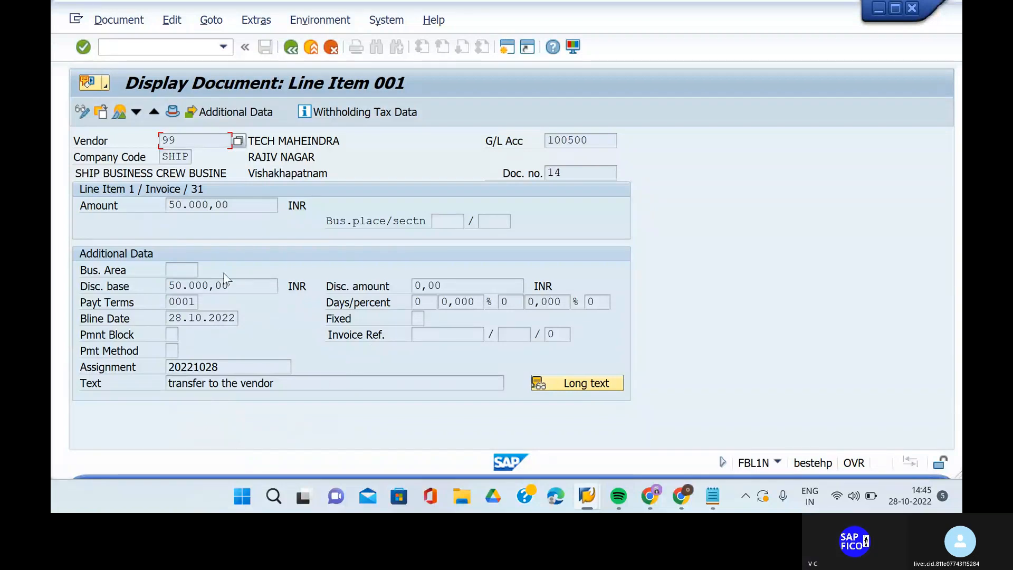
pyautogui.click(290, 49)
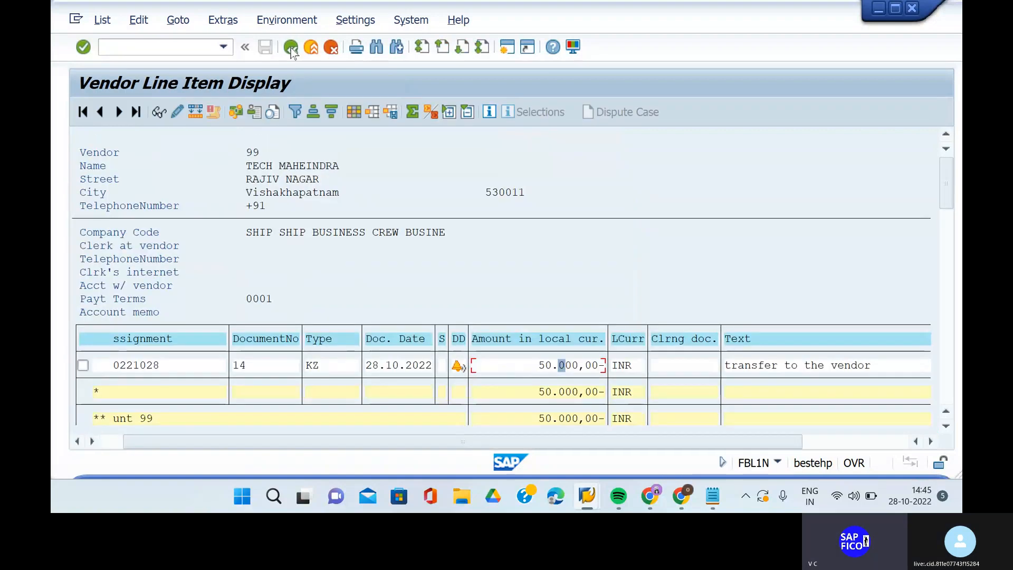
# Start a new outgoing payment with transaction F-53 and set the document date to 28.10.2022
pyautogui.click(165, 47)
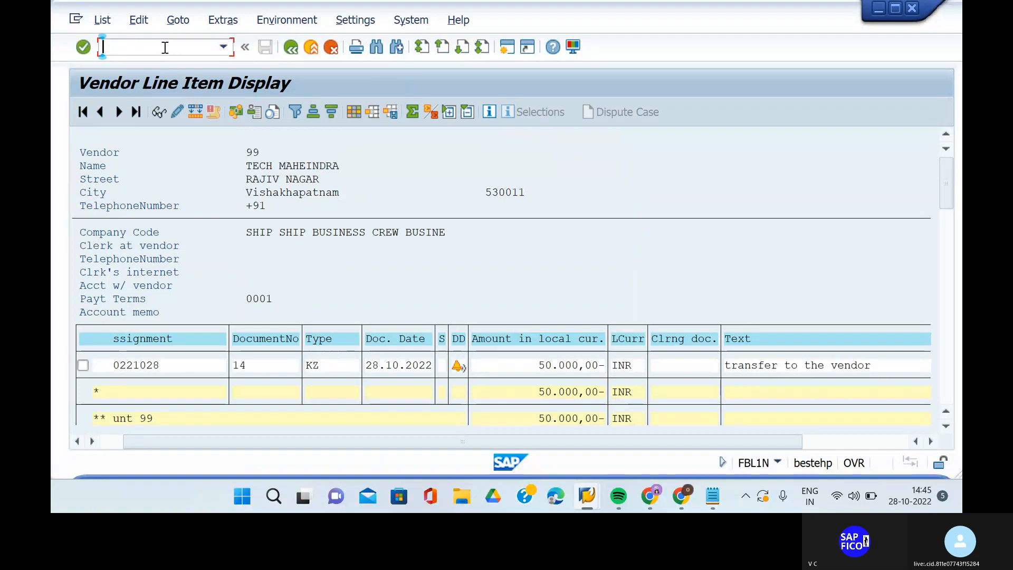
pyautogui.write('/n')
pyautogui.press('Return')
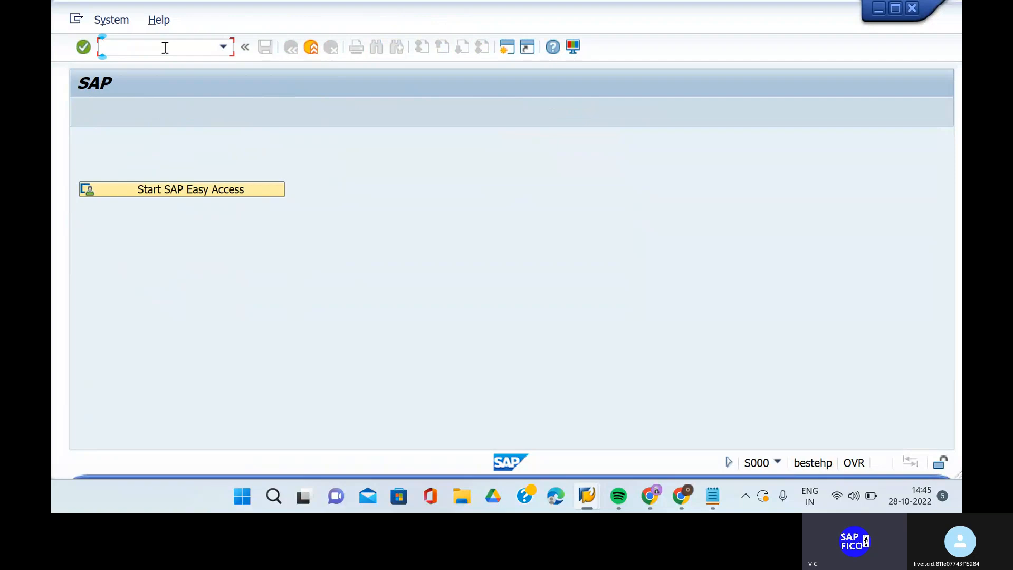
pyautogui.write('f-53')
pyautogui.press('Return')
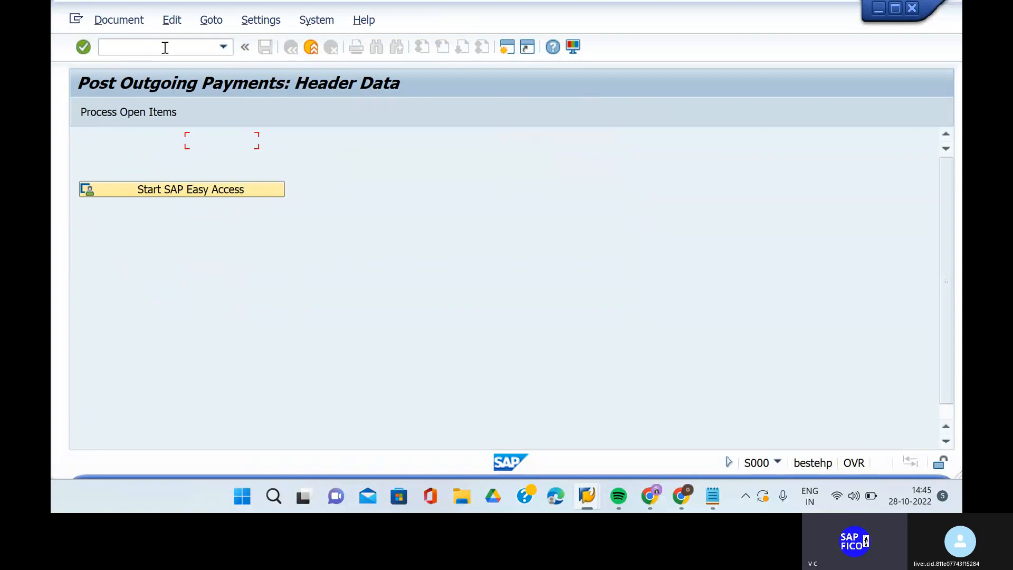
pyautogui.press('space')
pyautogui.click(200, 162)
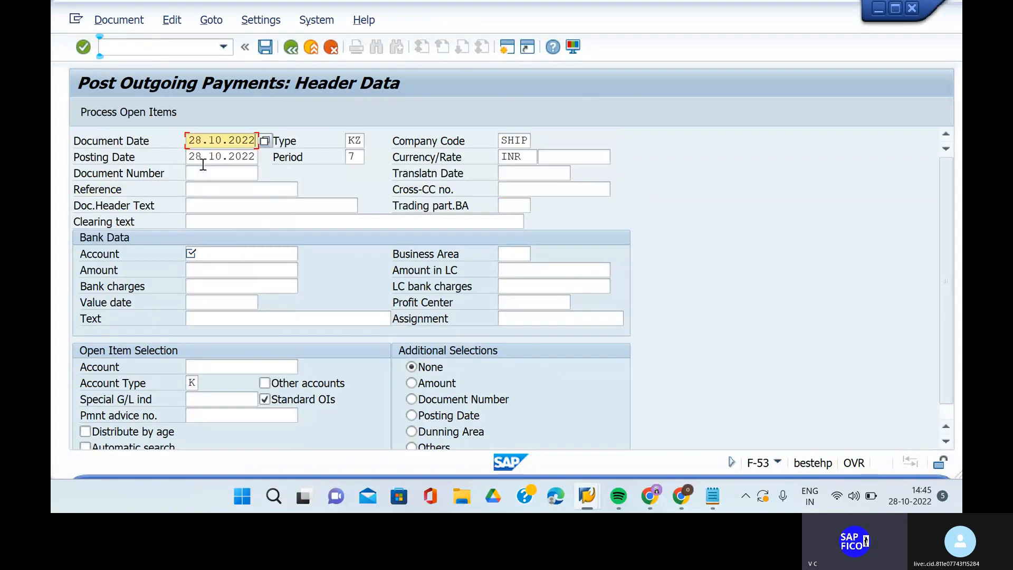
# Set the document header text to "clearing amount" and the clearing text to "clearing amount for vendor"
pyautogui.click(213, 209)
pyautogui.click(213, 209)
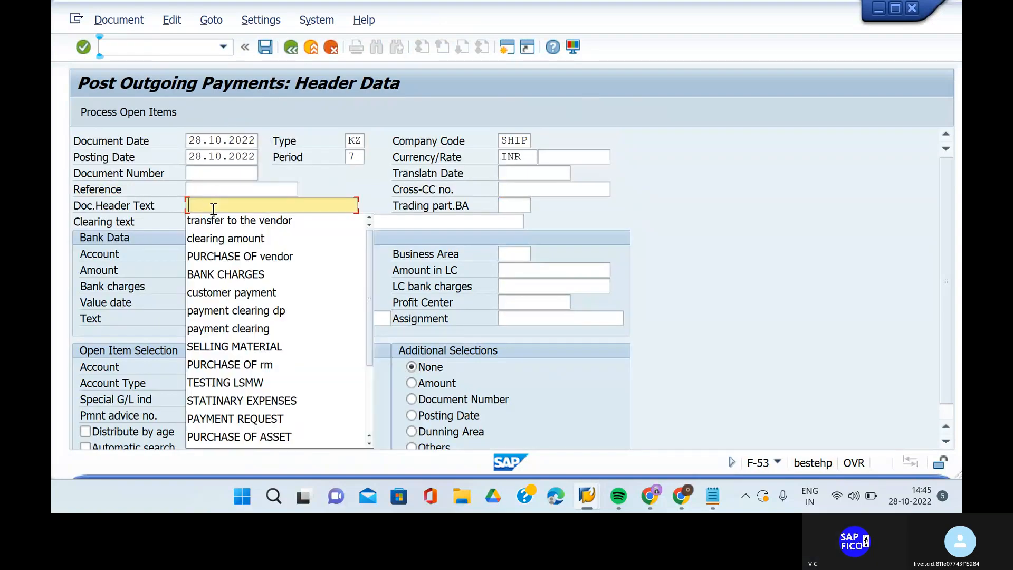
pyautogui.click(227, 235)
pyautogui.click(220, 221)
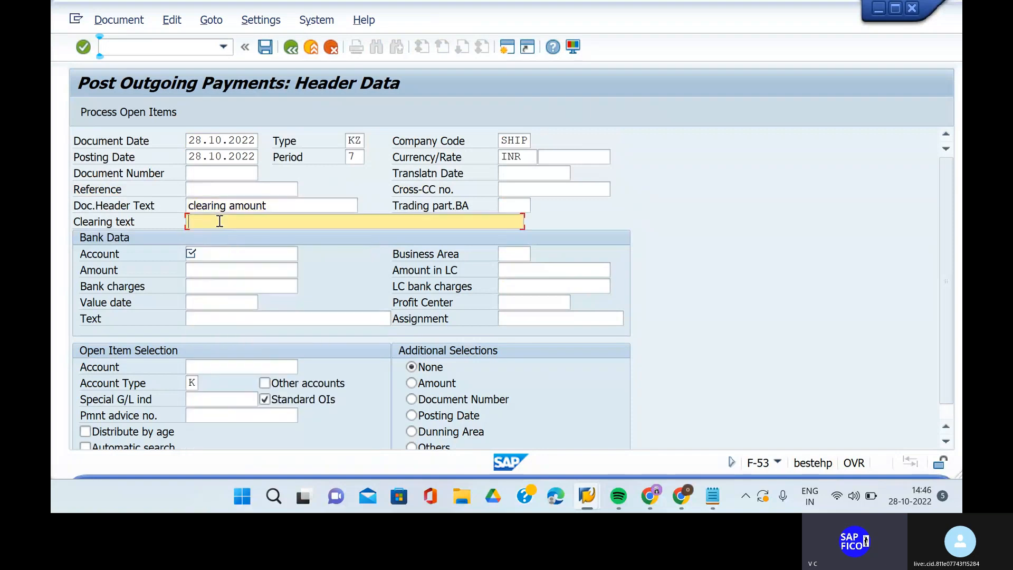
pyautogui.click(220, 222)
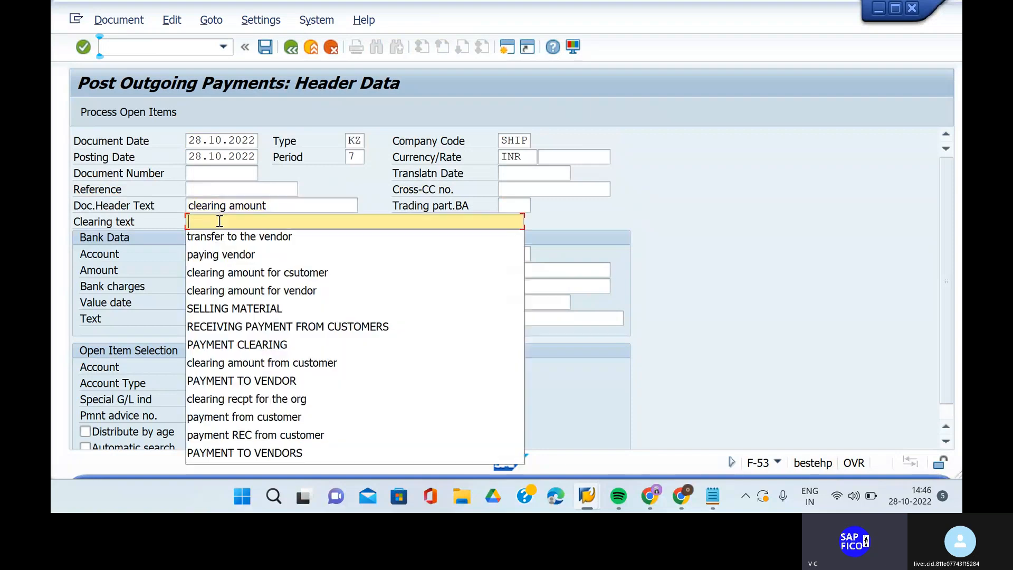
pyautogui.click(267, 293)
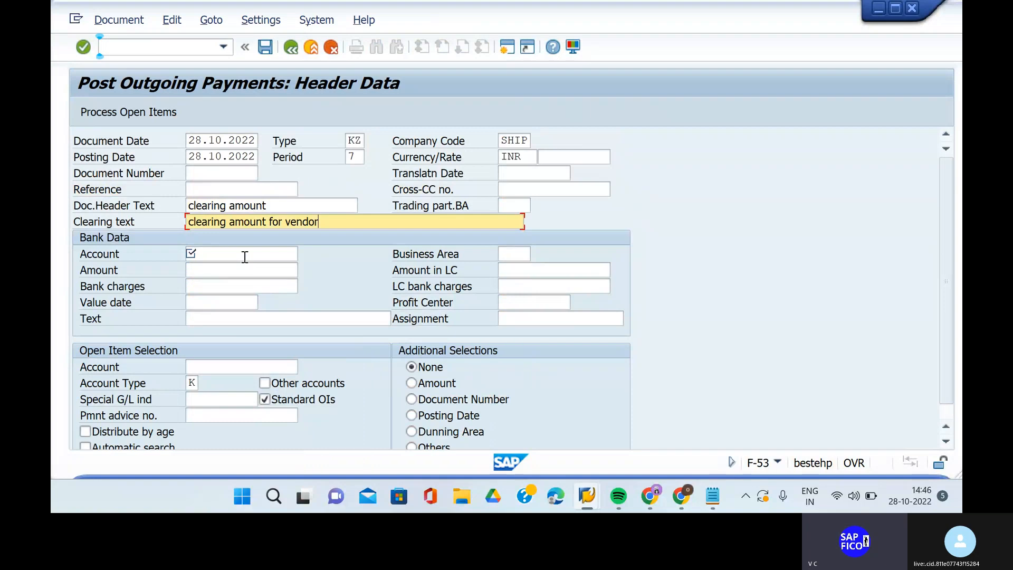
# Fill in the bank data with G/L account 200100, amount 50000, value date 28.10.2022 and text "clearing amt"
pyautogui.click(241, 254)
pyautogui.click(241, 253)
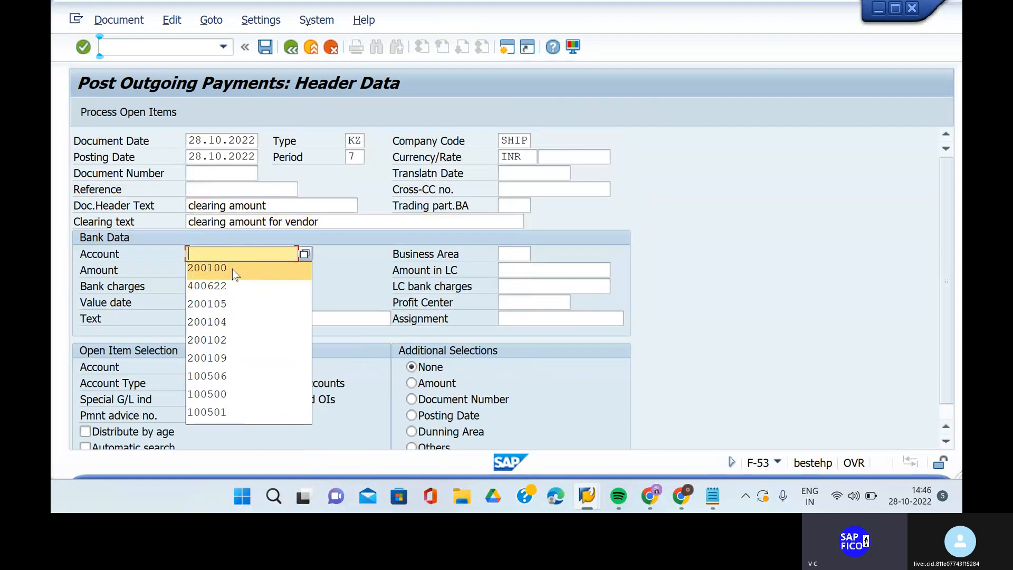
pyautogui.click(232, 269)
pyautogui.write('50000')
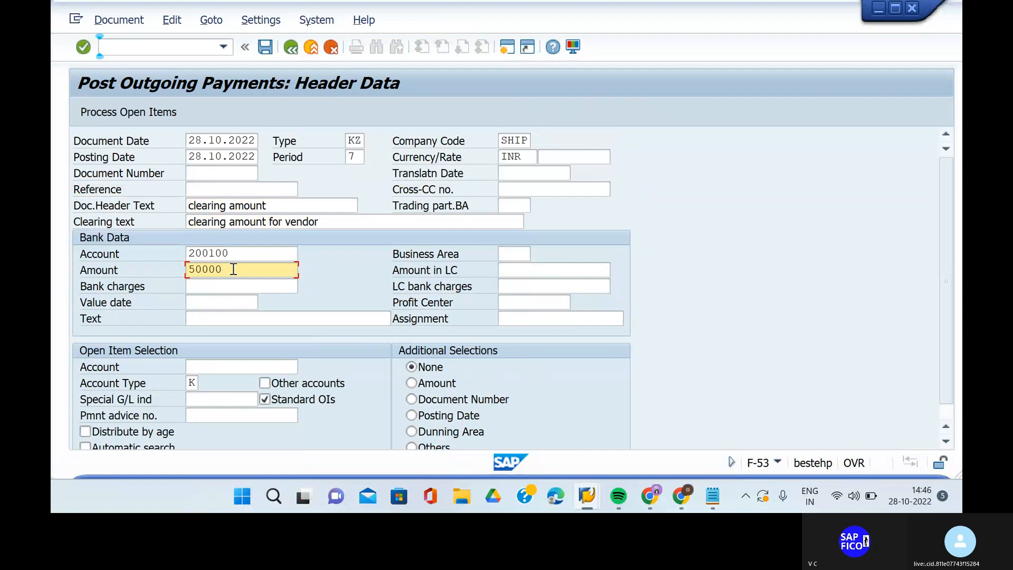
pyautogui.click(216, 306)
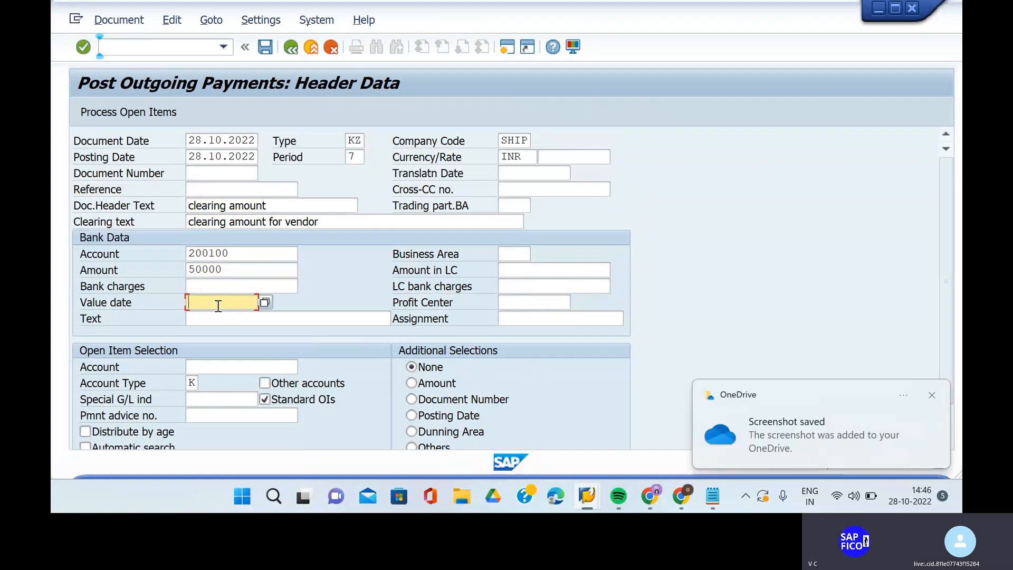
pyautogui.click(218, 306)
pyautogui.click(228, 56)
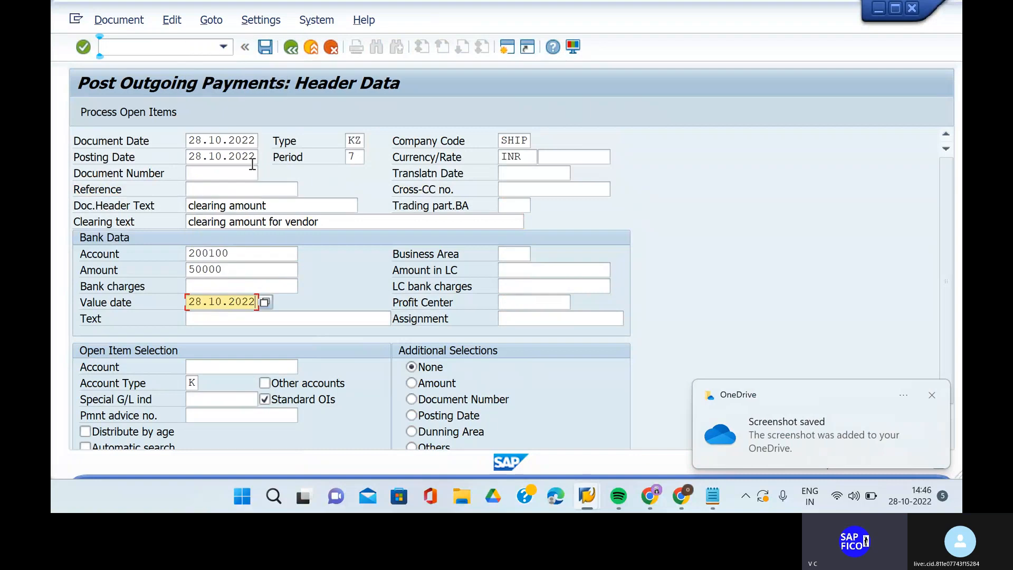
pyautogui.click(226, 316)
pyautogui.click(226, 317)
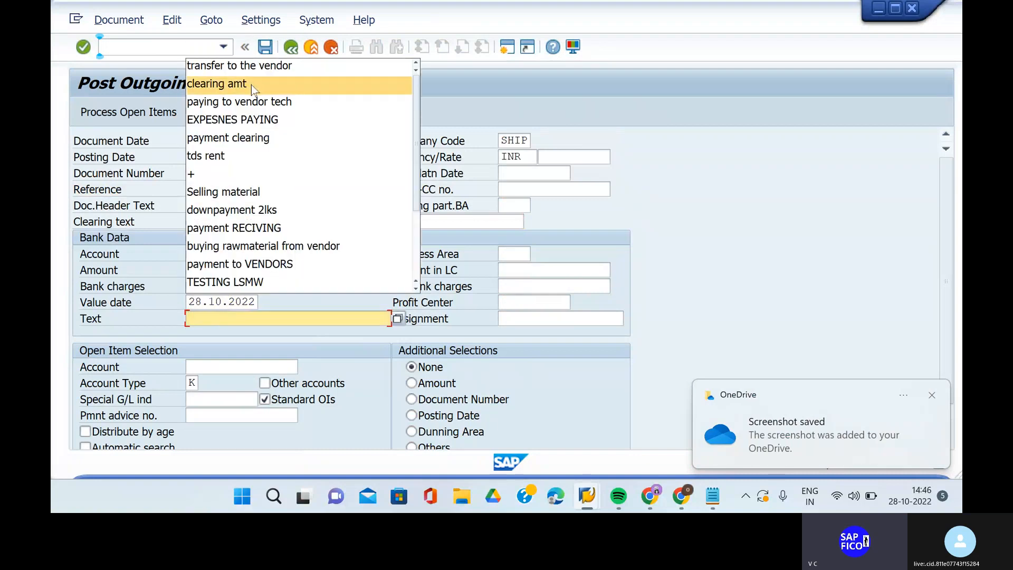
pyautogui.click(276, 86)
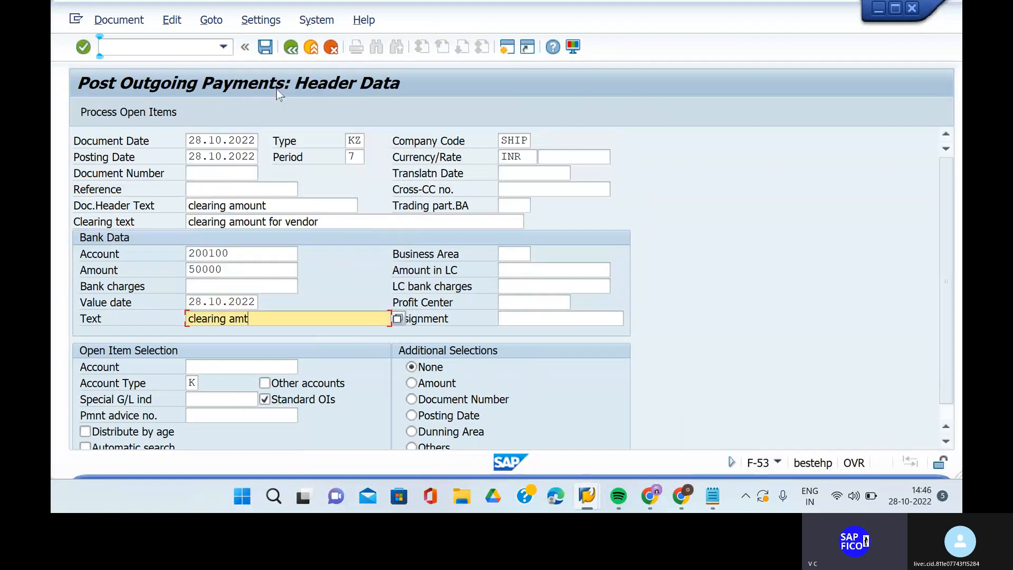
# Process the open items of vendor account 99, and simulate and post the outgoing payment
pyautogui.click(226, 368)
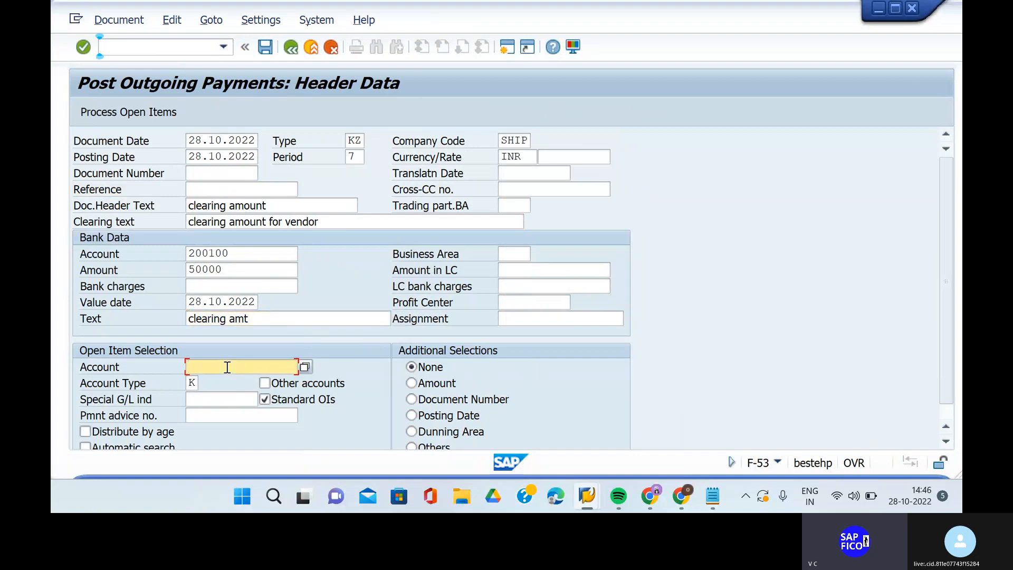
pyautogui.write('99')
pyautogui.press('Return')
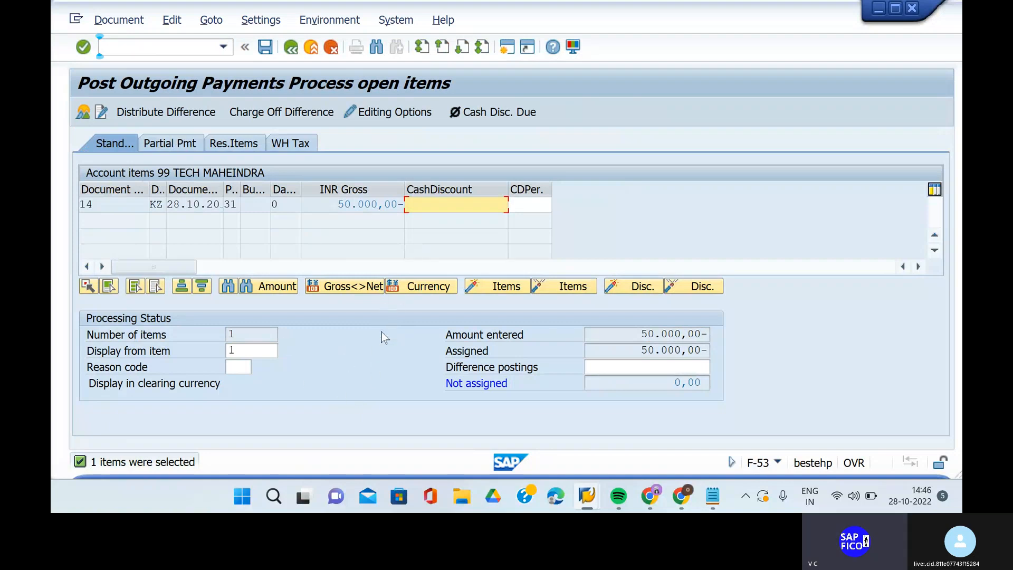
pyautogui.click(132, 19)
pyautogui.click(136, 64)
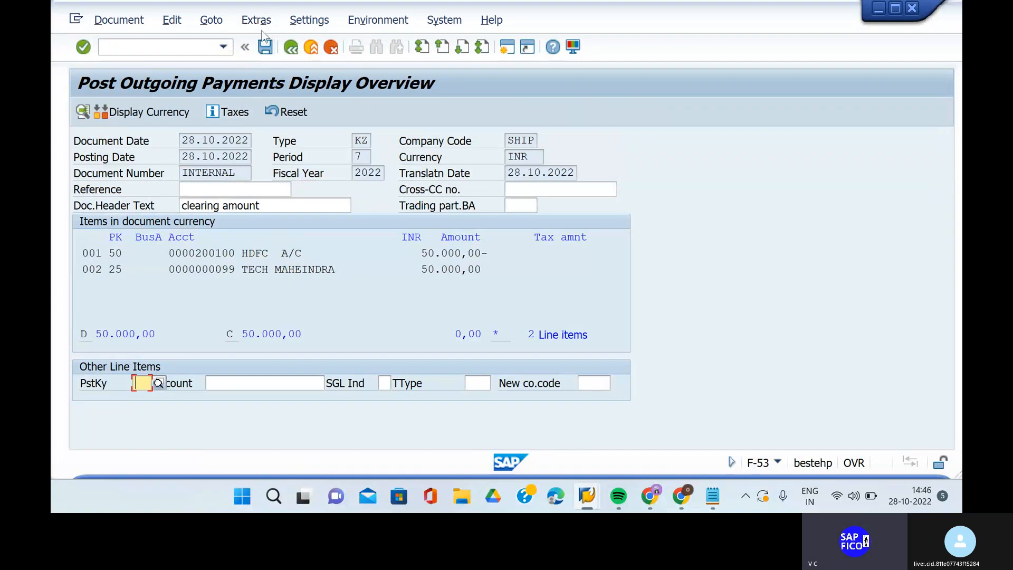
pyautogui.click(264, 50)
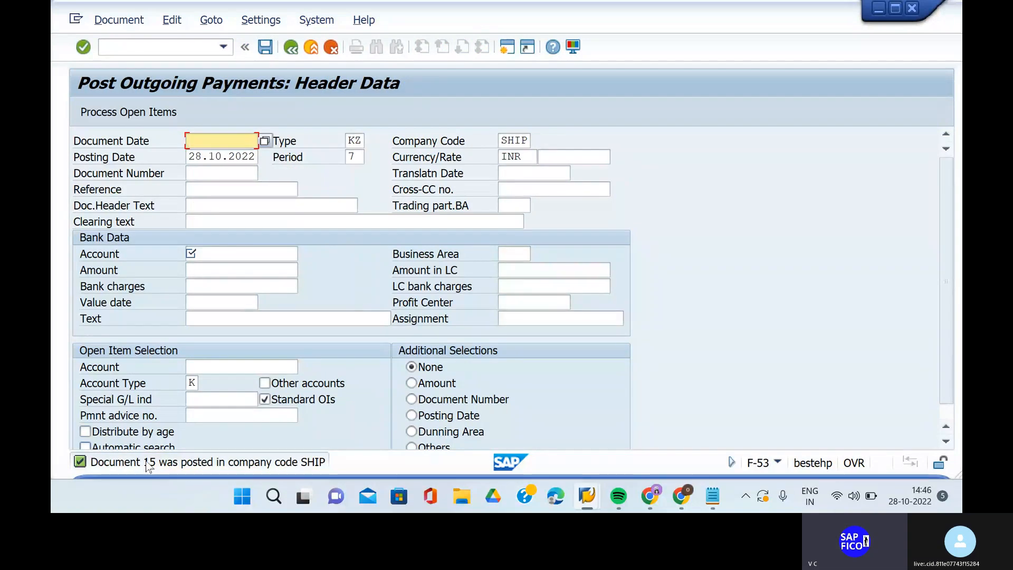
# Display the line items of the just-posted payment to Tech Mahindra with transaction FB03
pyautogui.click(158, 47)
pyautogui.write('/')
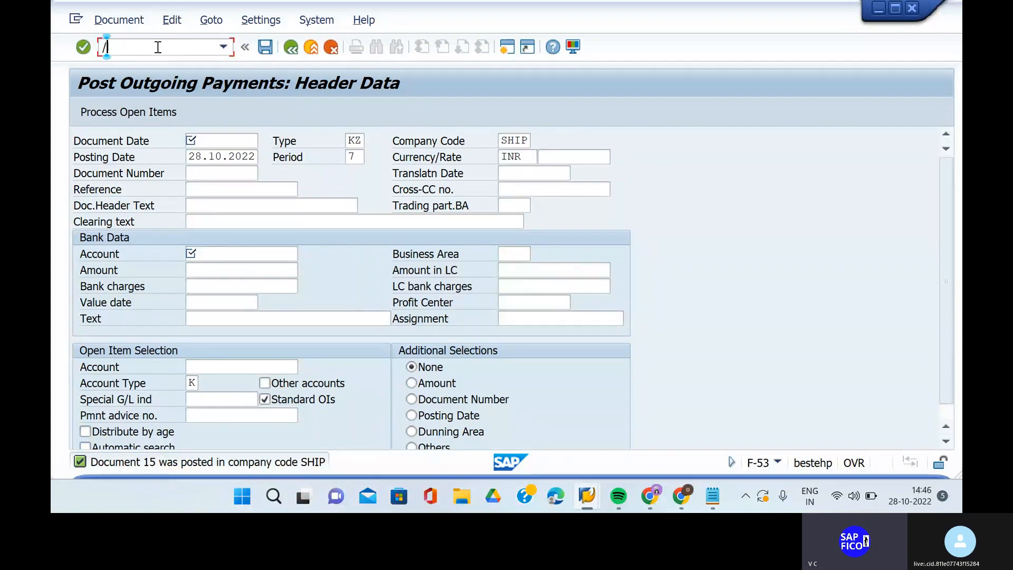
pyautogui.write('nfb03')
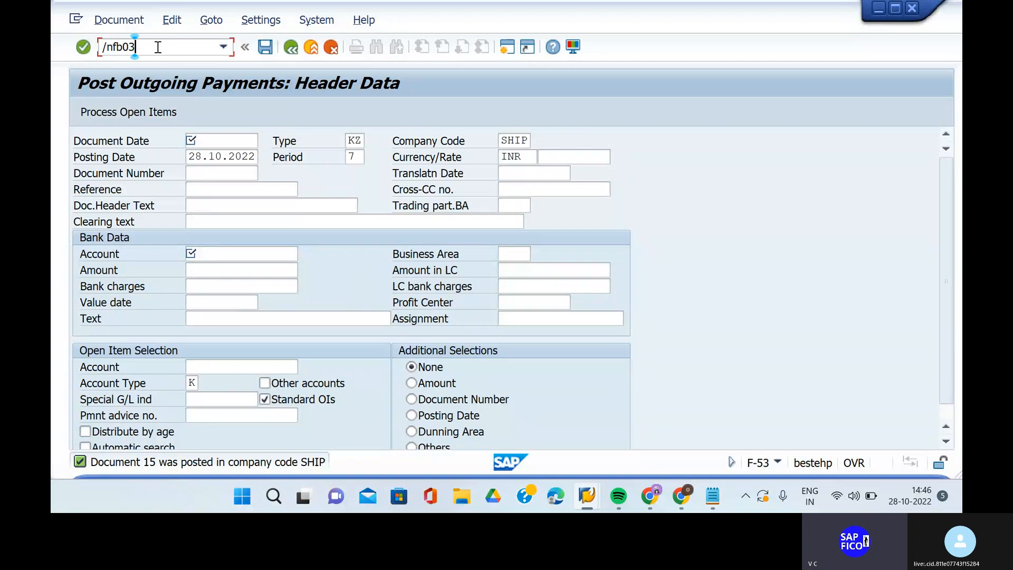
pyautogui.press('Return')
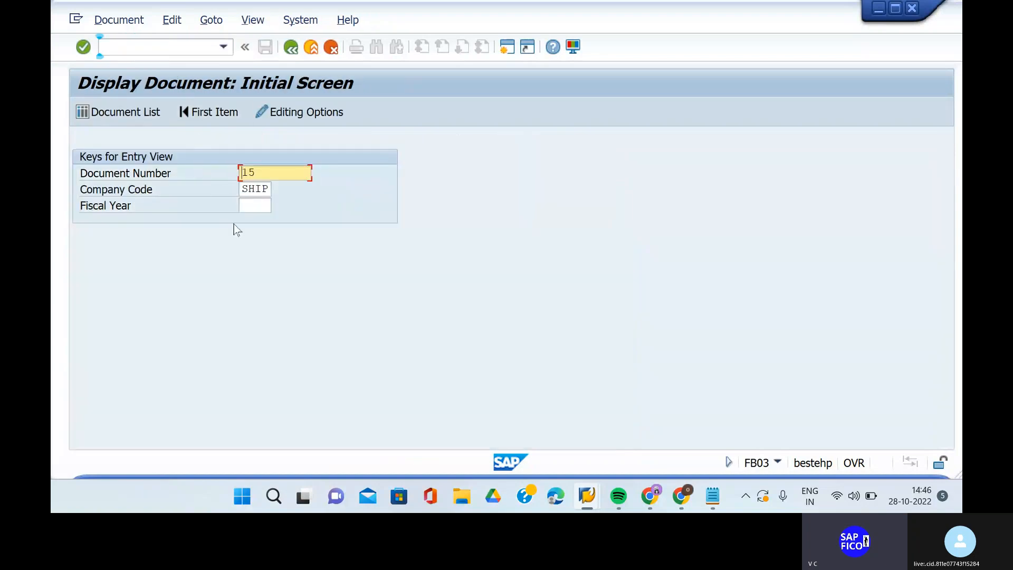
pyautogui.press('Return')
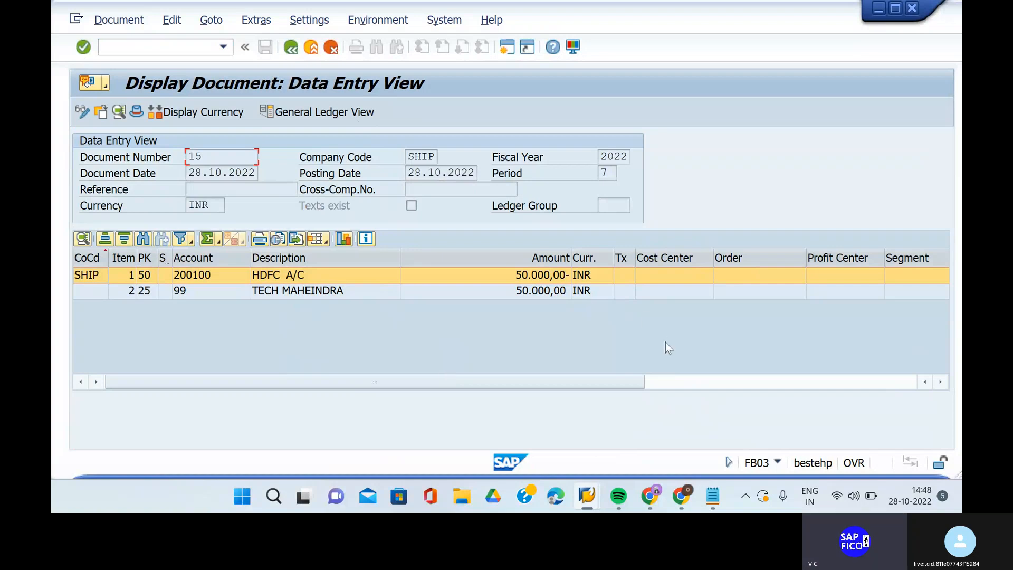
# Switch to the Notepad notes and add a comma after "vendors" in point 6
pyautogui.click(712, 496)
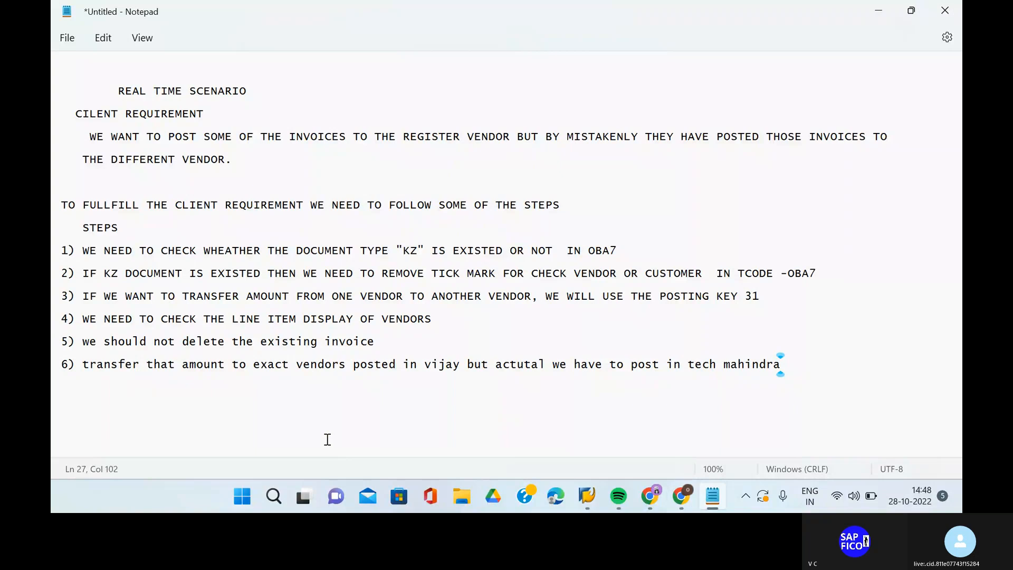
pyautogui.click(343, 365)
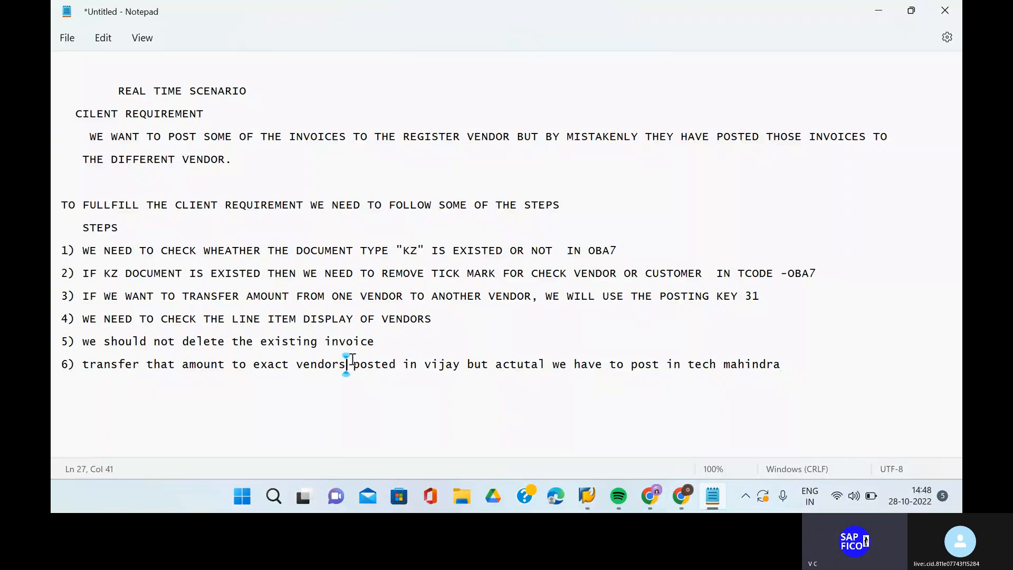
pyautogui.write(',')
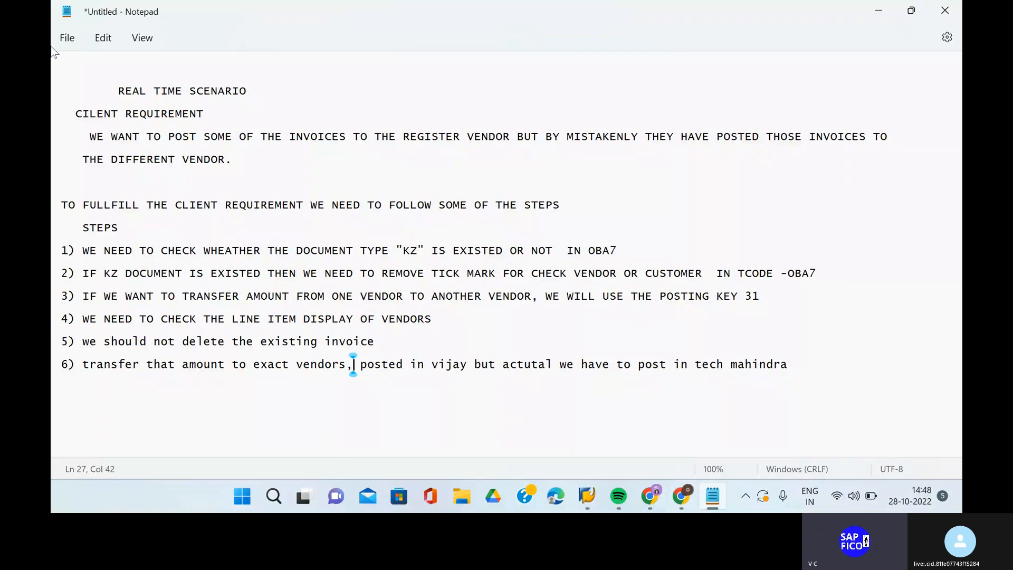
# Start saving the notes as a text document in Downloads with the file name "secnario transfer vendor"
pyautogui.click(69, 45)
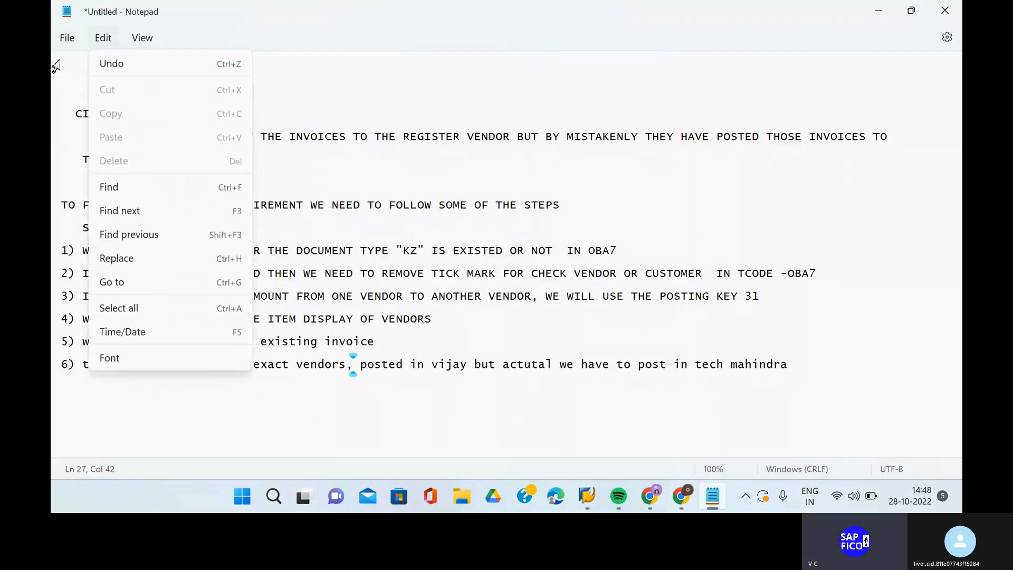
pyautogui.click(66, 39)
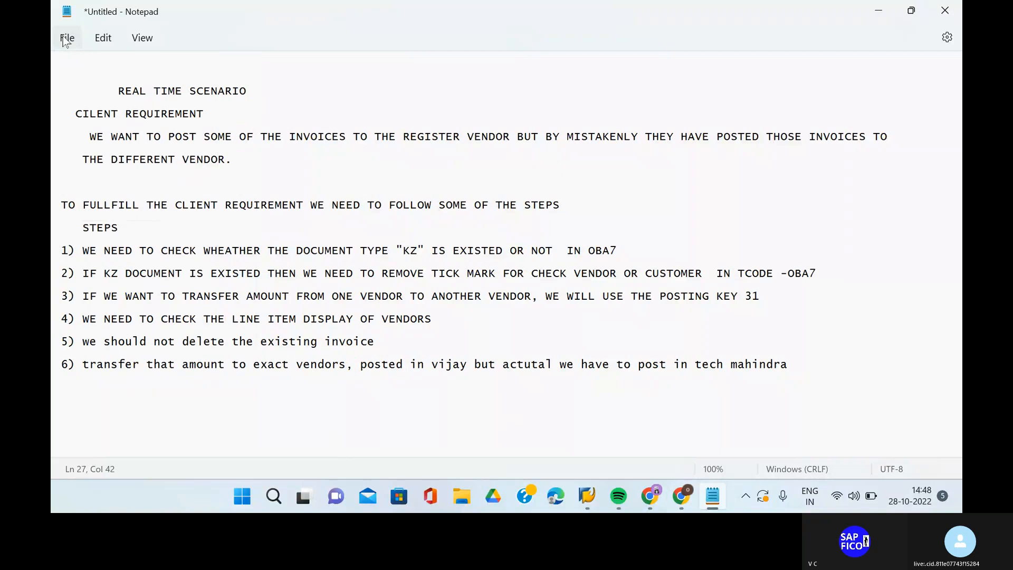
pyautogui.click(66, 41)
pyautogui.click(94, 161)
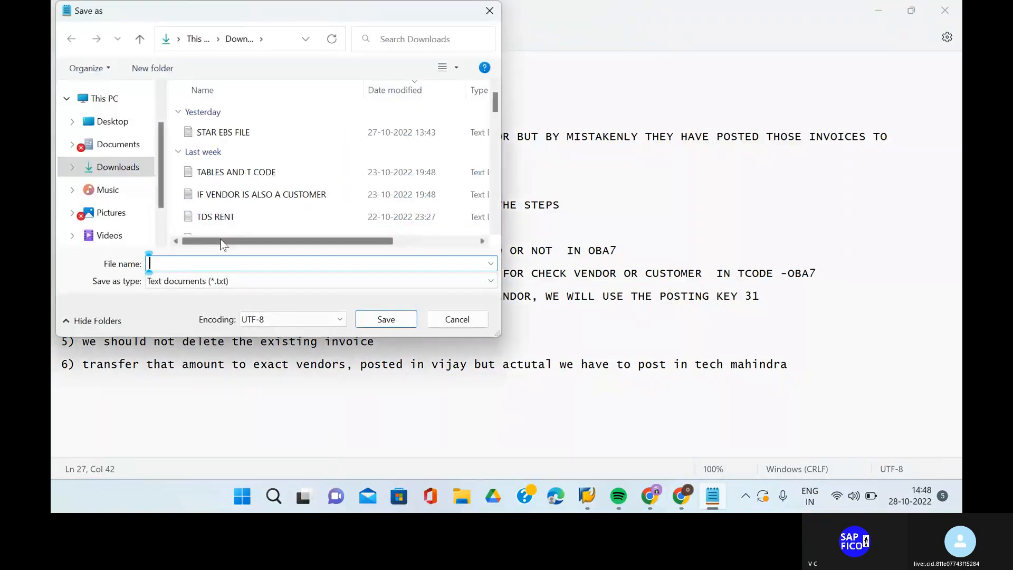
pyautogui.write('sen')
pyautogui.press('BackSpace')
pyautogui.press('BackSpace')
pyautogui.write('ec')
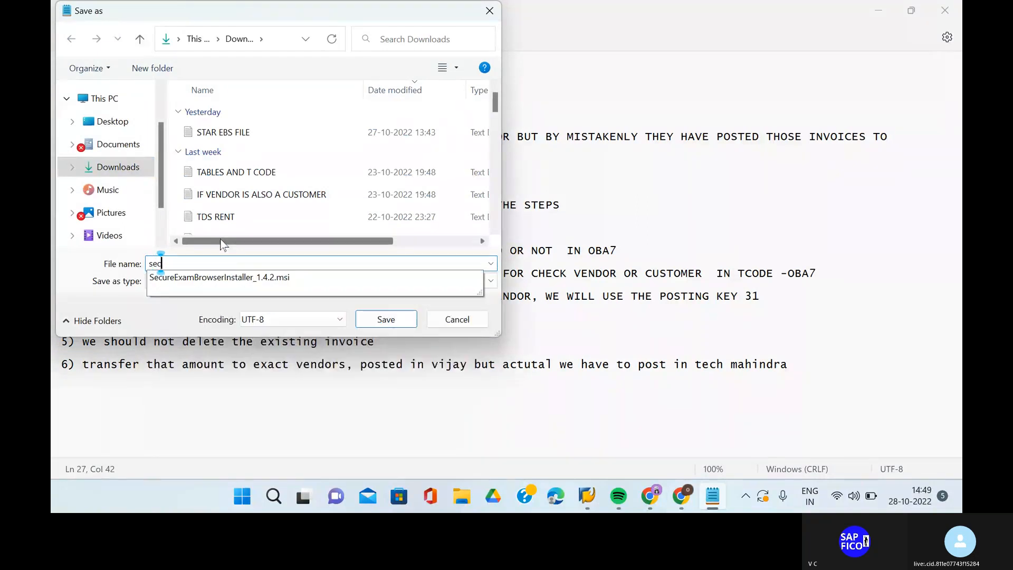
pyautogui.write('nario ')
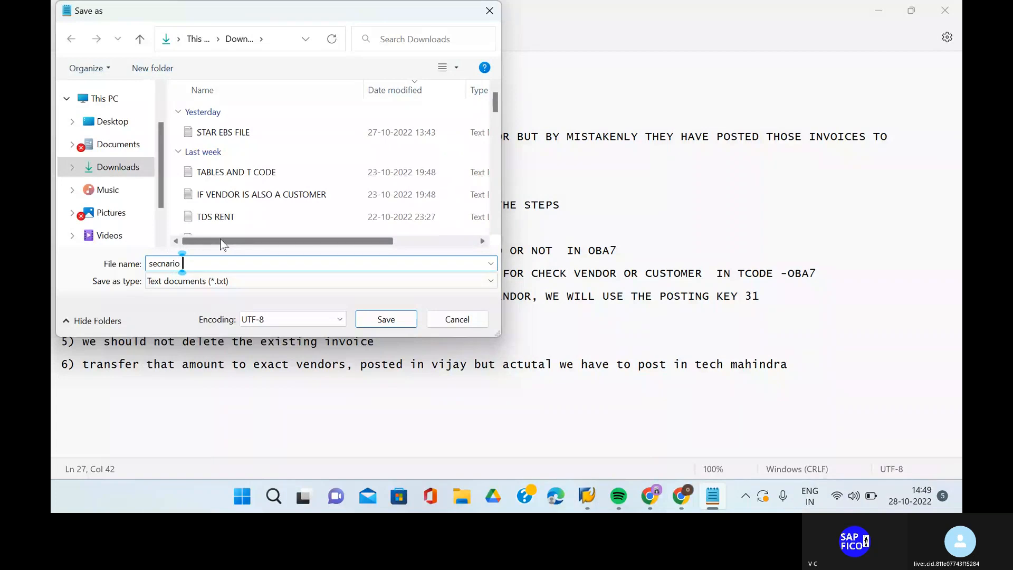
pyautogui.write('wro')
pyautogui.press('BackSpace')
pyautogui.press('BackSpace')
pyautogui.press('BackSpace')
pyautogui.write('tr')
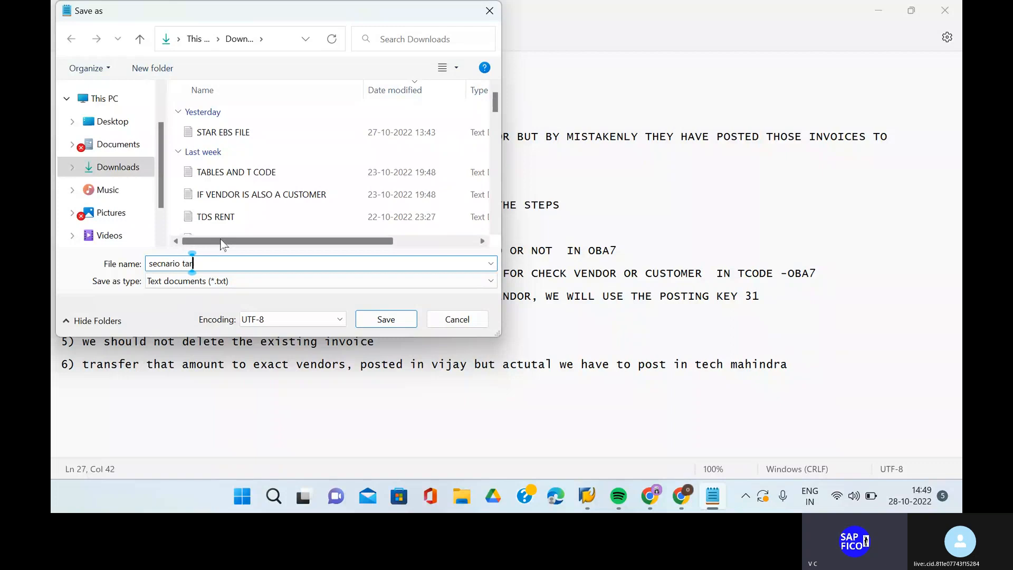
pyautogui.write('ansfer ')
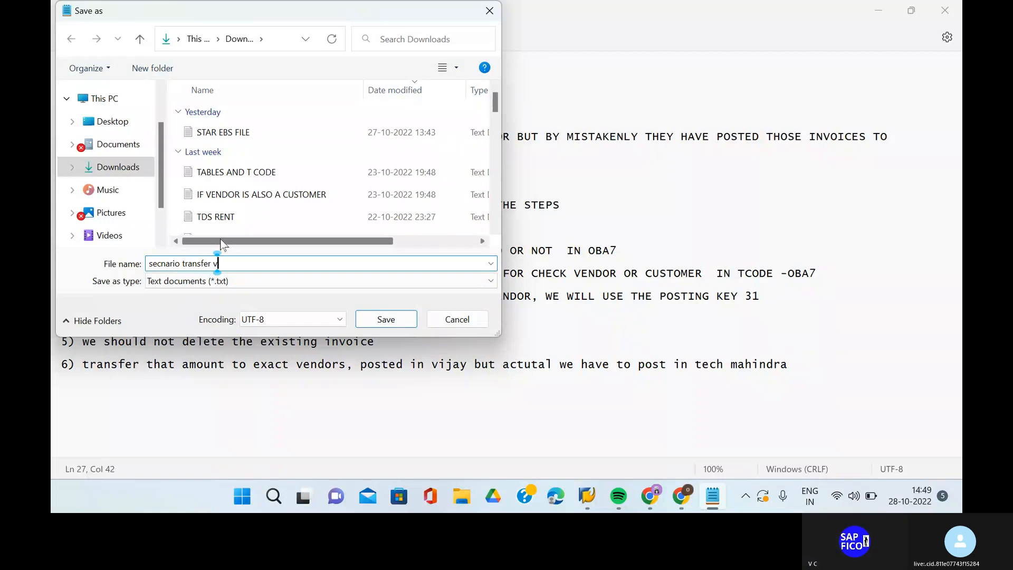
pyautogui.write('vendor')
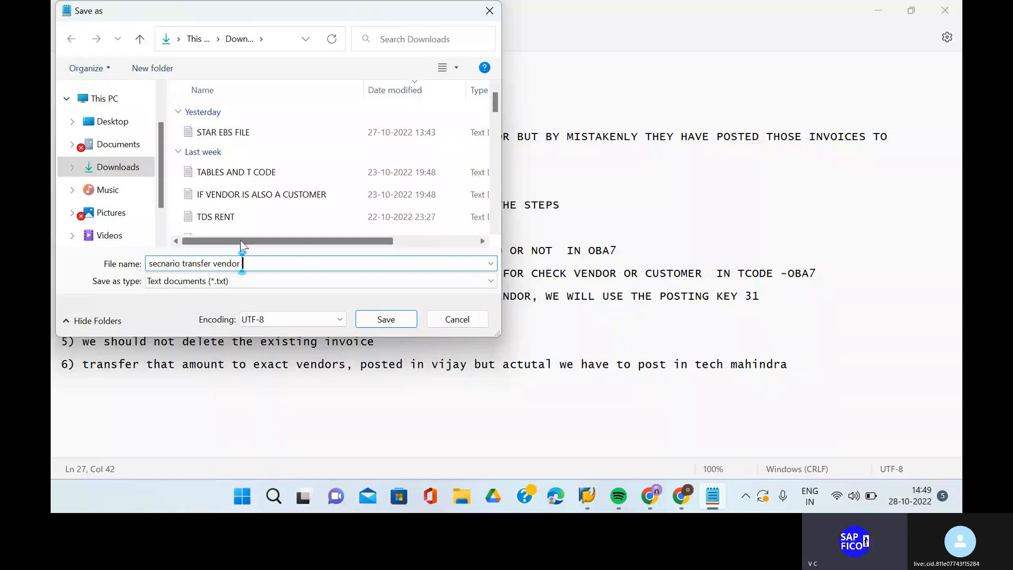
# Extend the file name to "secnario transfer amount from one vendor to another vendor" and save the notes in Downloads
pyautogui.click(212, 263)
pyautogui.write('amount ')
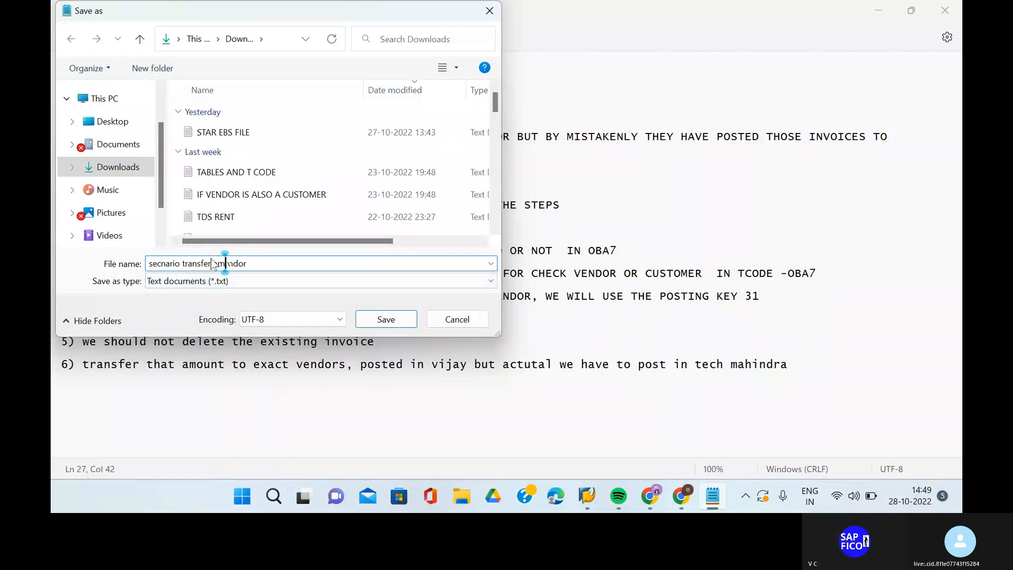
pyautogui.write('from one')
pyautogui.click(317, 267)
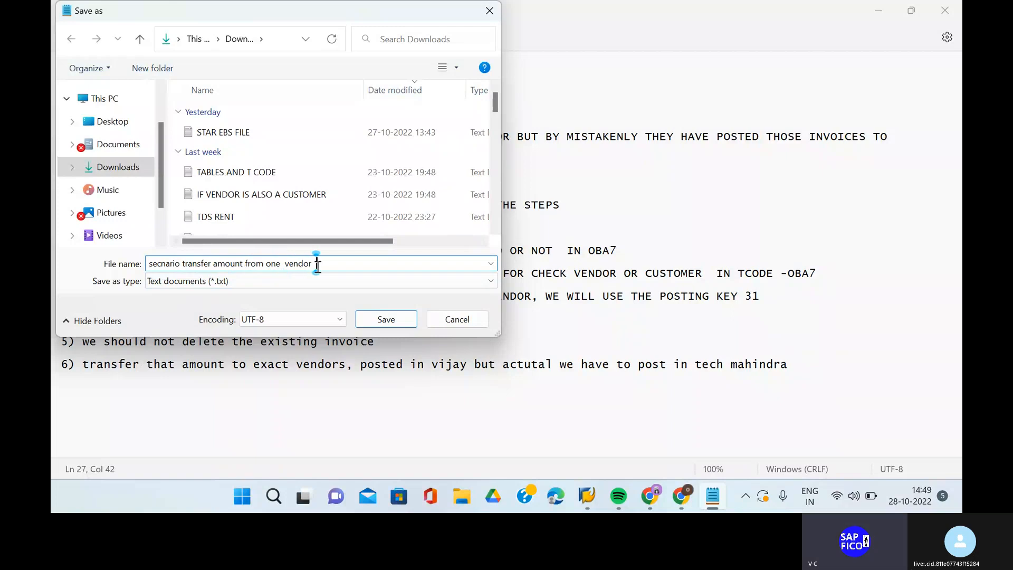
pyautogui.write('to another')
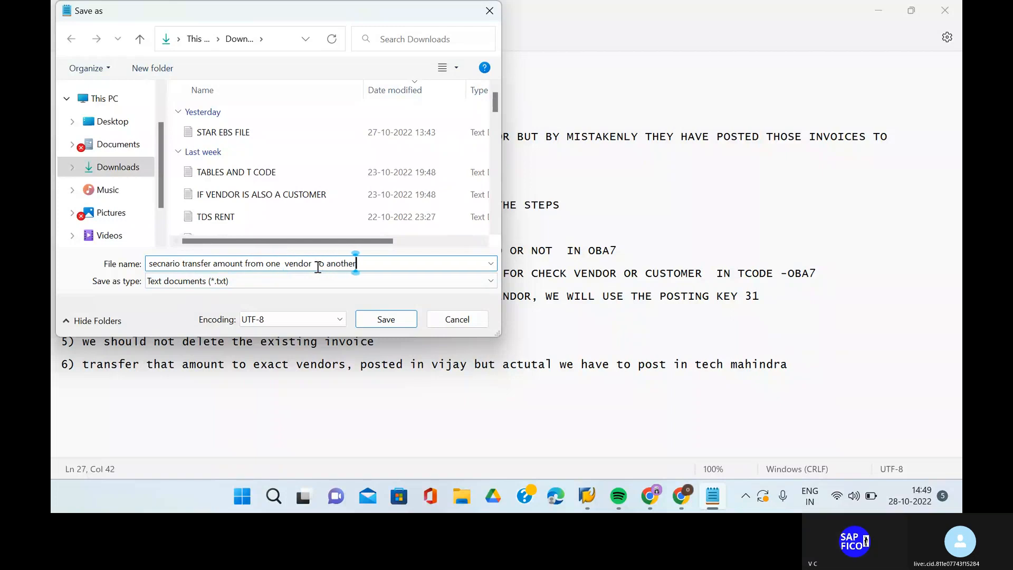
pyautogui.write(' vendor')
pyautogui.click(385, 320)
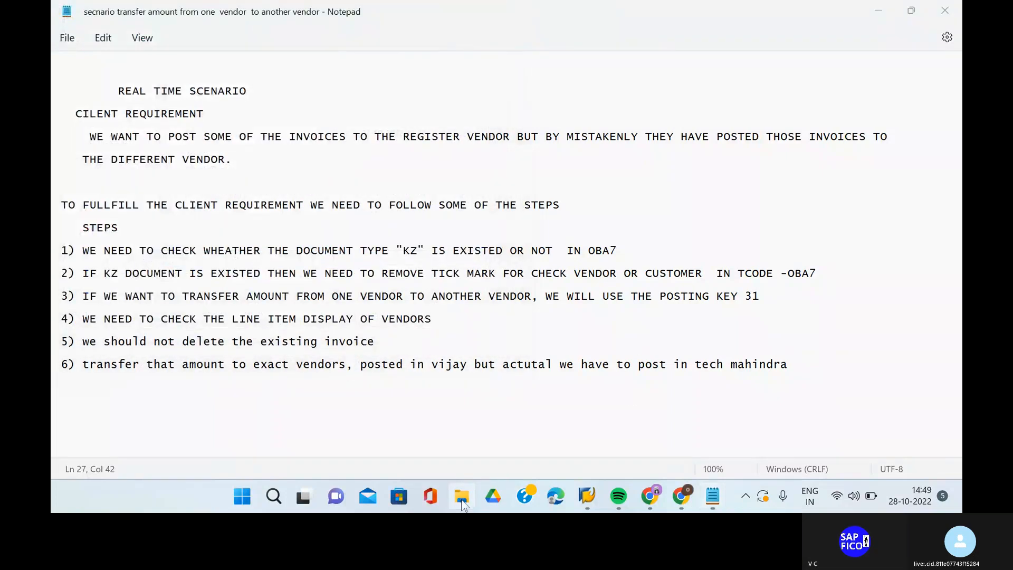
pyautogui.click(462, 496)
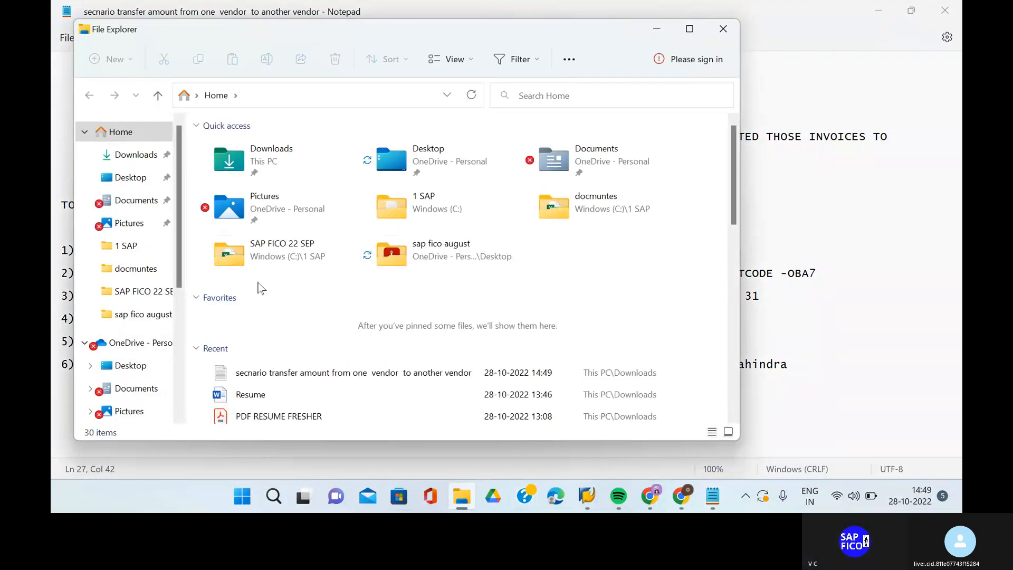
pyautogui.rightClick(283, 380)
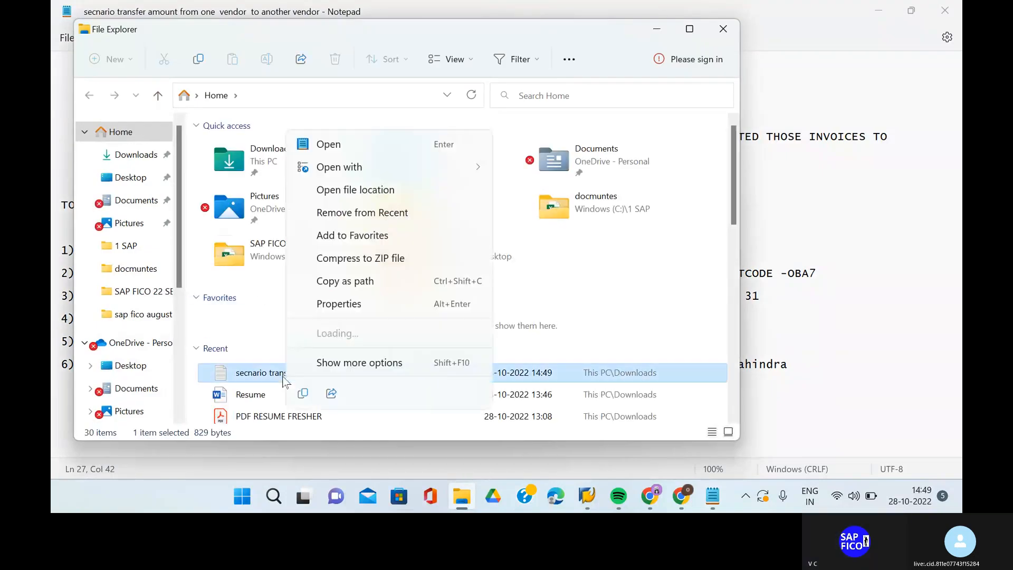
pyautogui.click(364, 334)
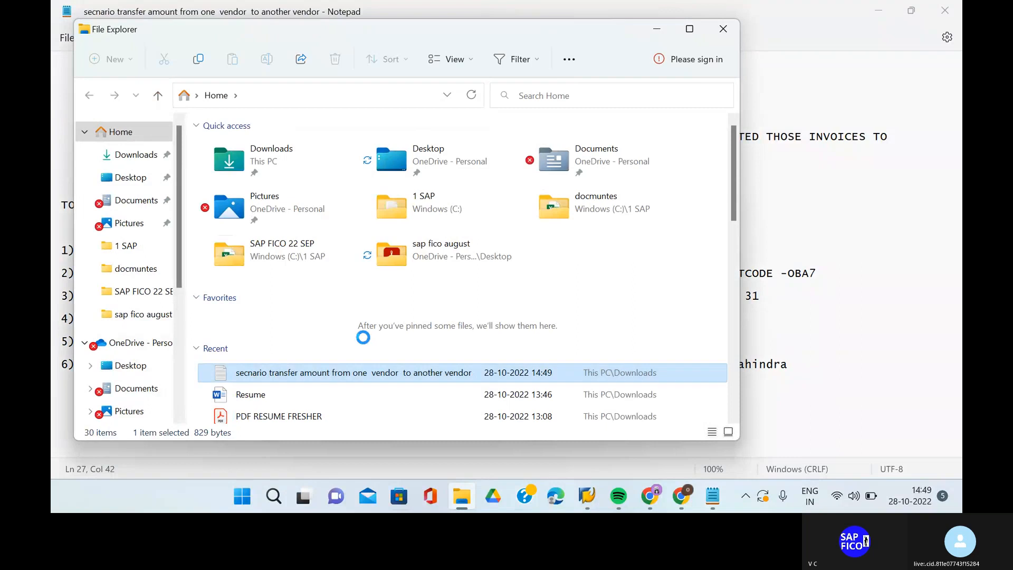
pyautogui.click(507, 258)
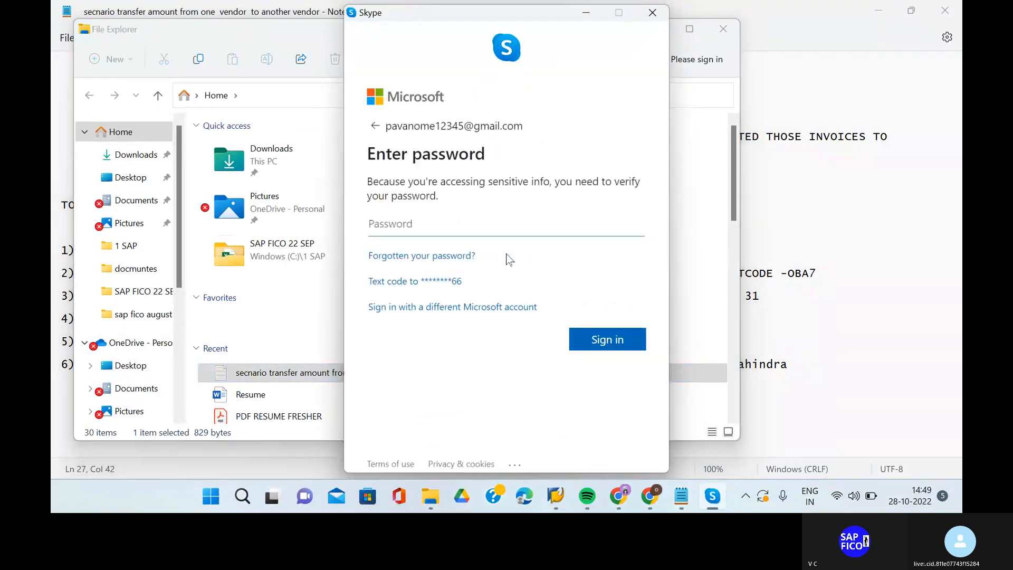
pyautogui.click(652, 13)
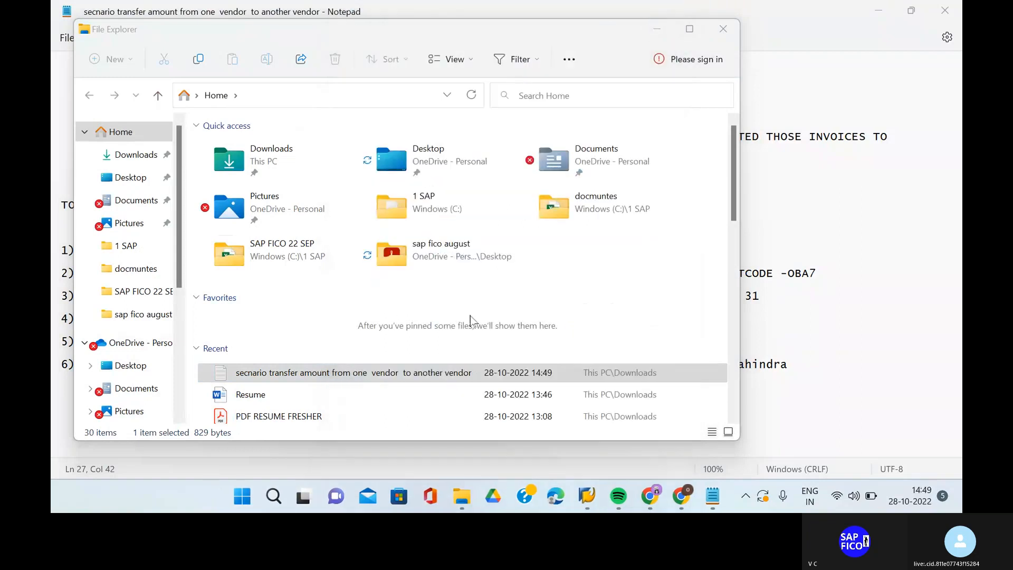
pyautogui.click(722, 29)
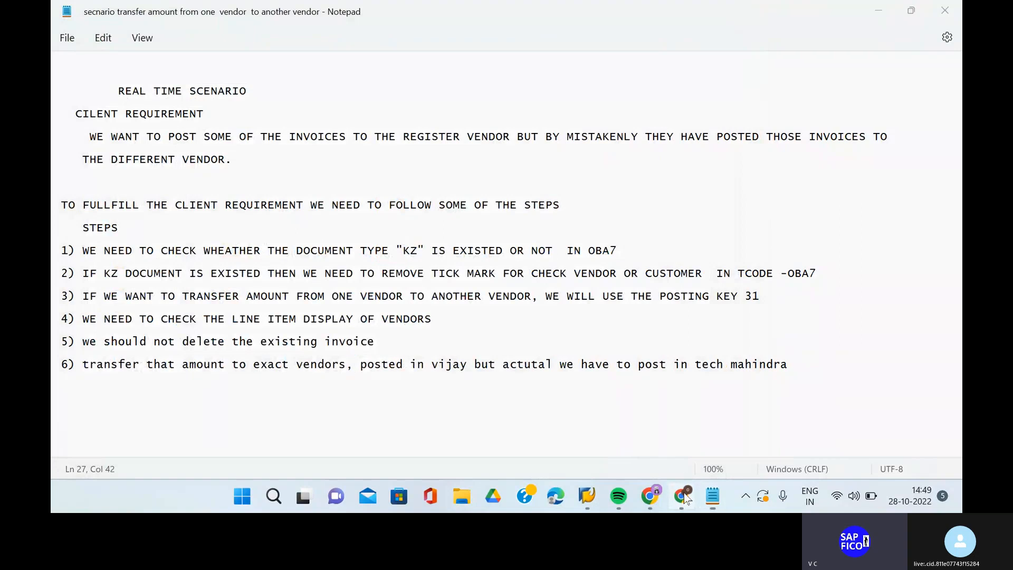
# Switch to the Skype call in Chrome and send the saved "secnario transfer amount from one vendor to another vendor" file in the chat
pyautogui.click(683, 498)
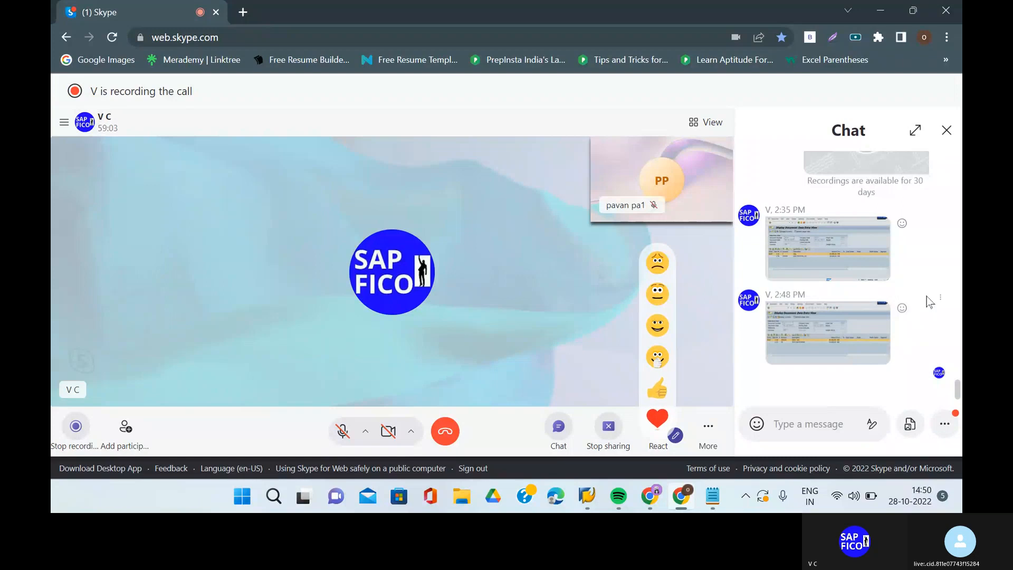
pyautogui.click(909, 425)
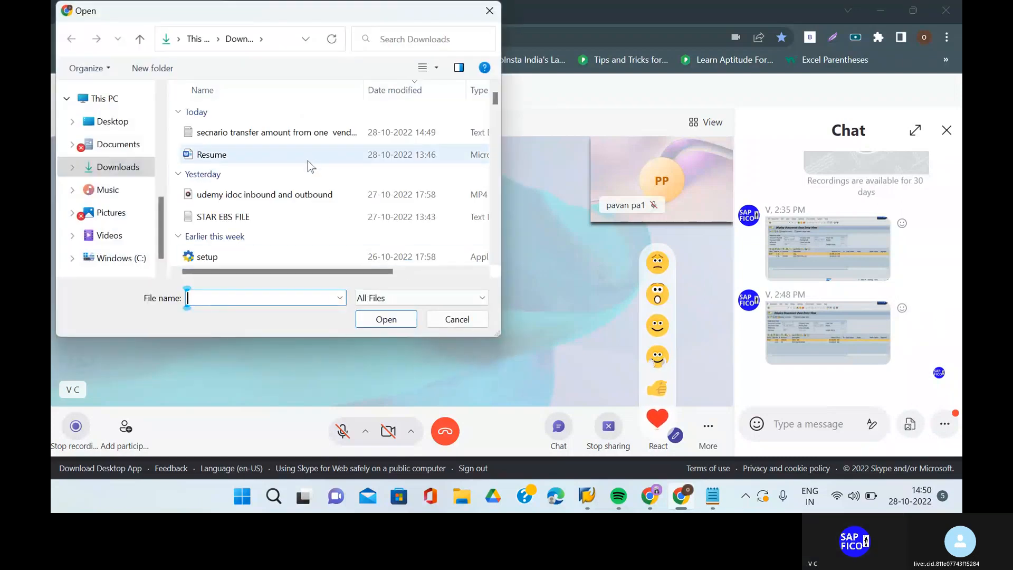
pyautogui.click(275, 134)
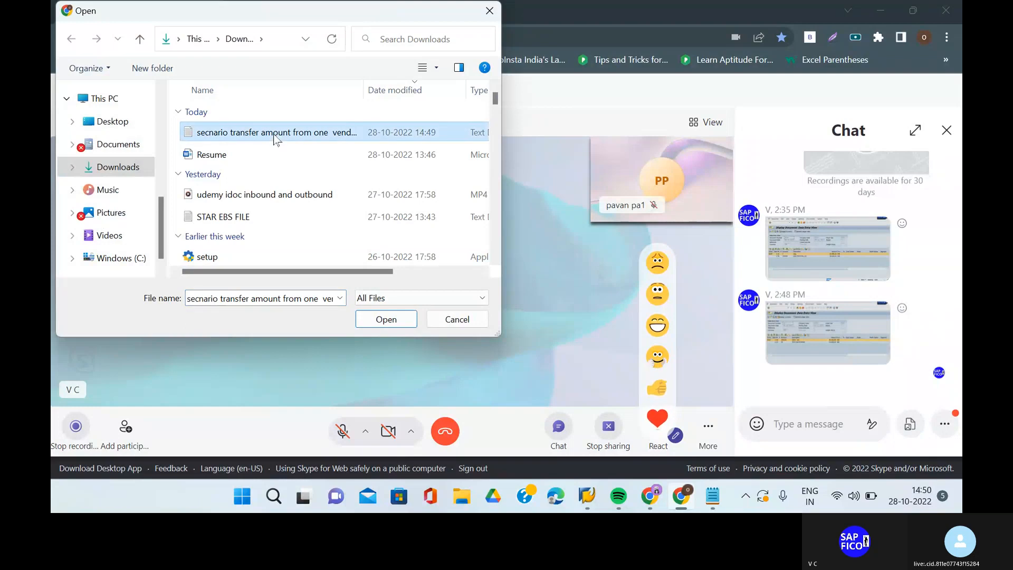
pyautogui.click(396, 323)
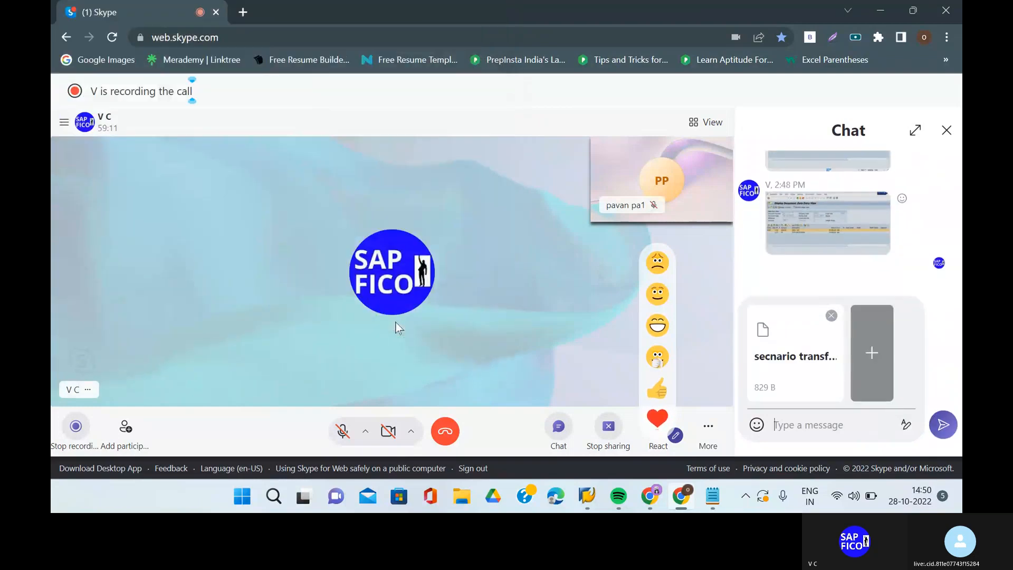
pyautogui.click(938, 425)
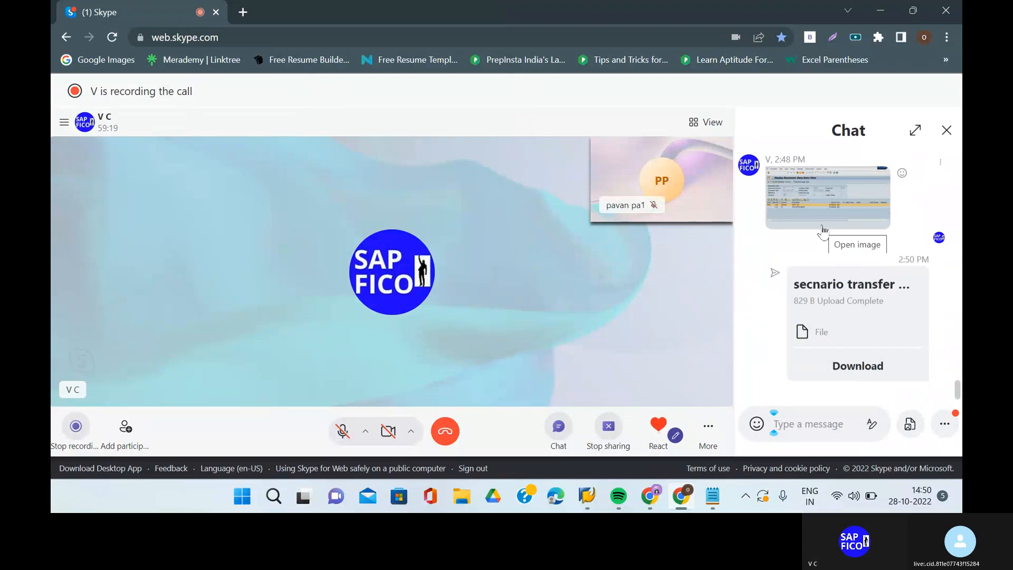
pyautogui.scroll(10, 823, 230)
pyautogui.scroll(5, 824, 231)
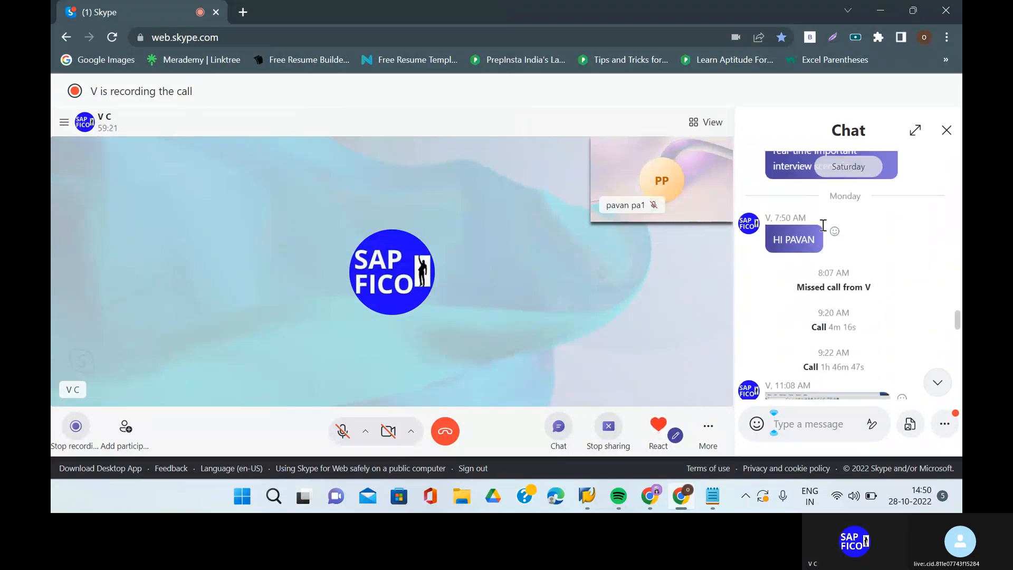
pyautogui.click(945, 130)
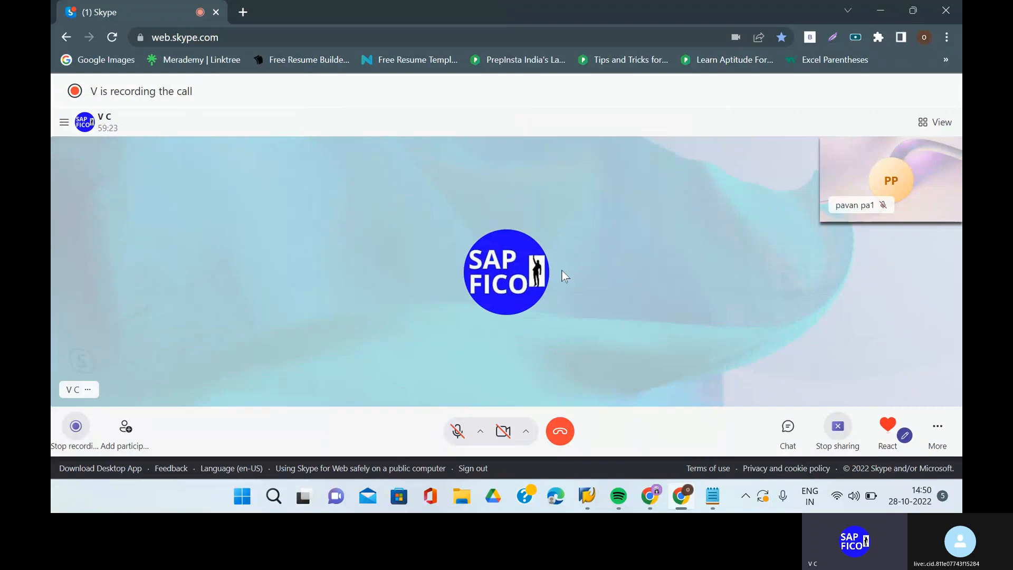
pyautogui.click(887, 425)
# Reopen the call's chat and send the message "yes bro"
pyautogui.click(786, 427)
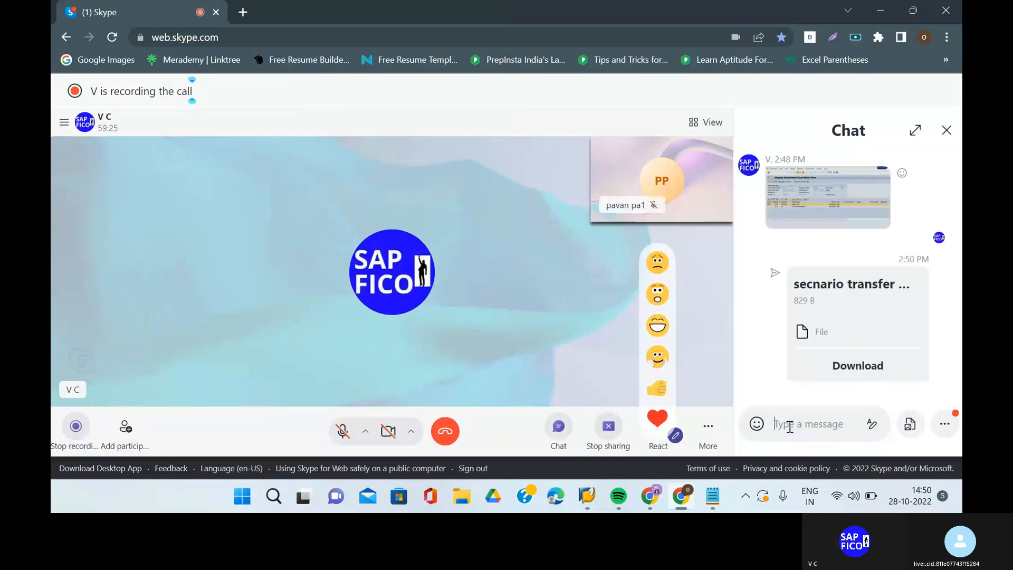
pyautogui.write('yes tr')
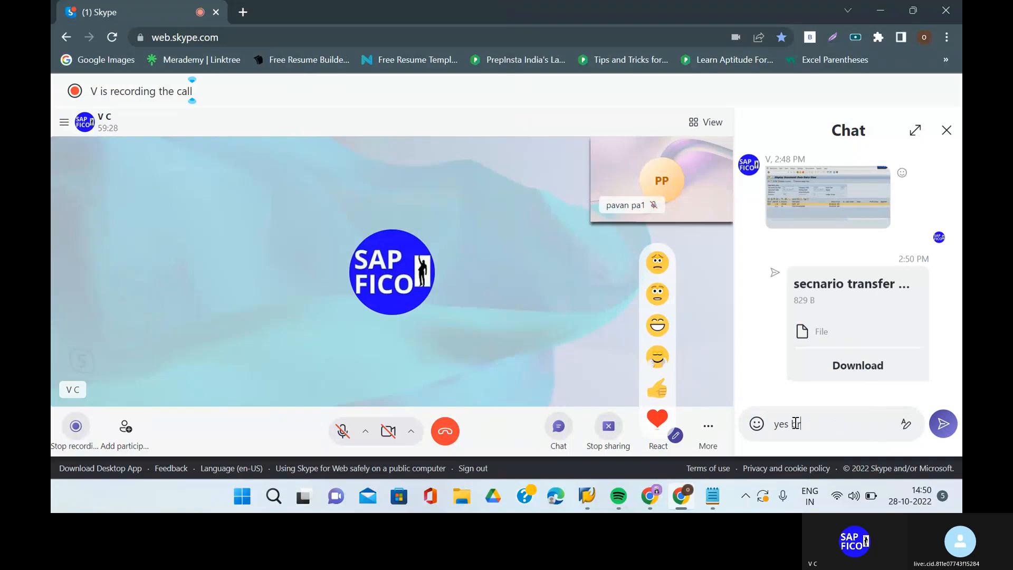
pyautogui.press('Return')
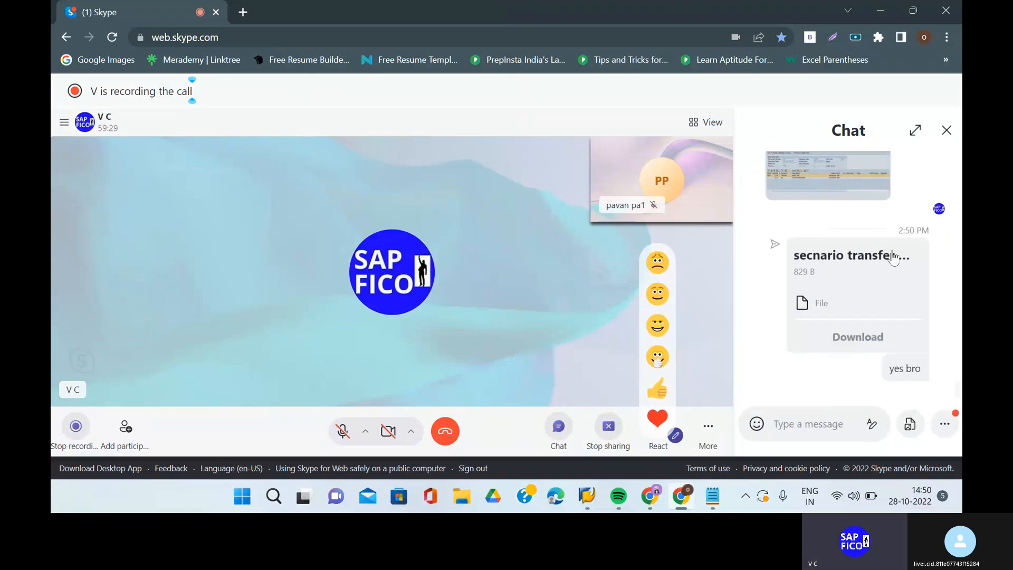